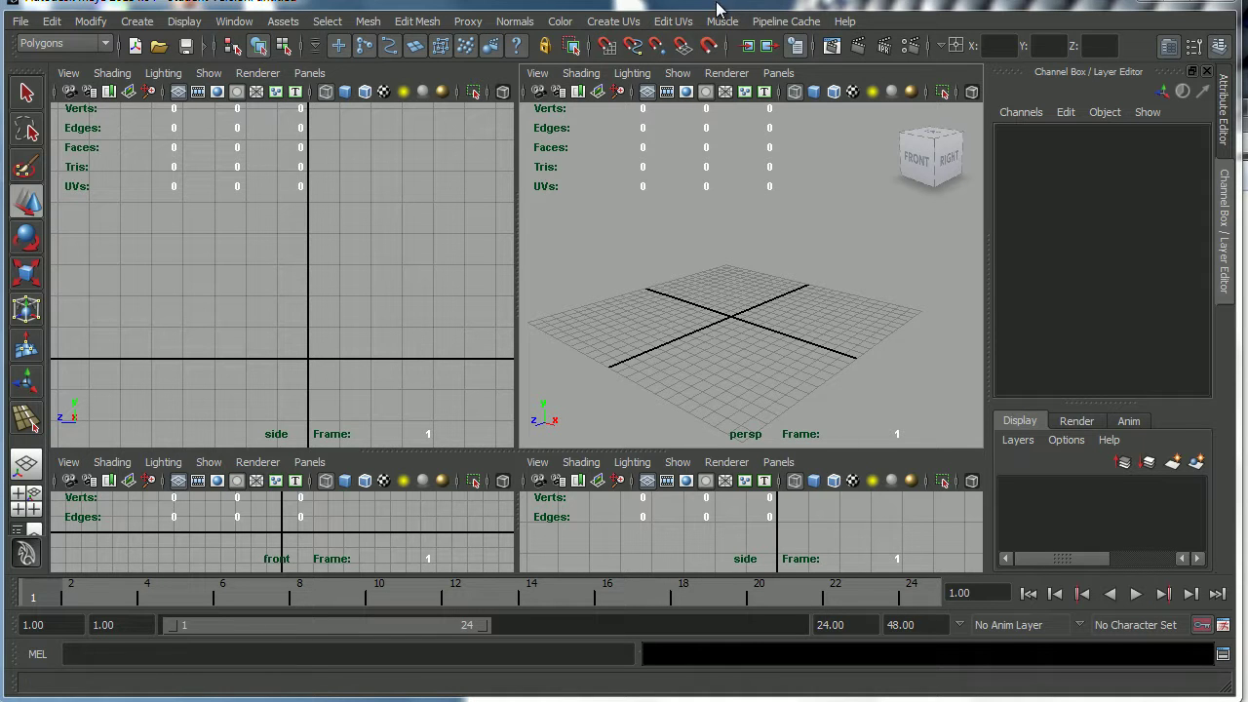
# - Open the polygon cube options, reset the settings, and set width, height and depth to 5
pyautogui.click(140, 25)
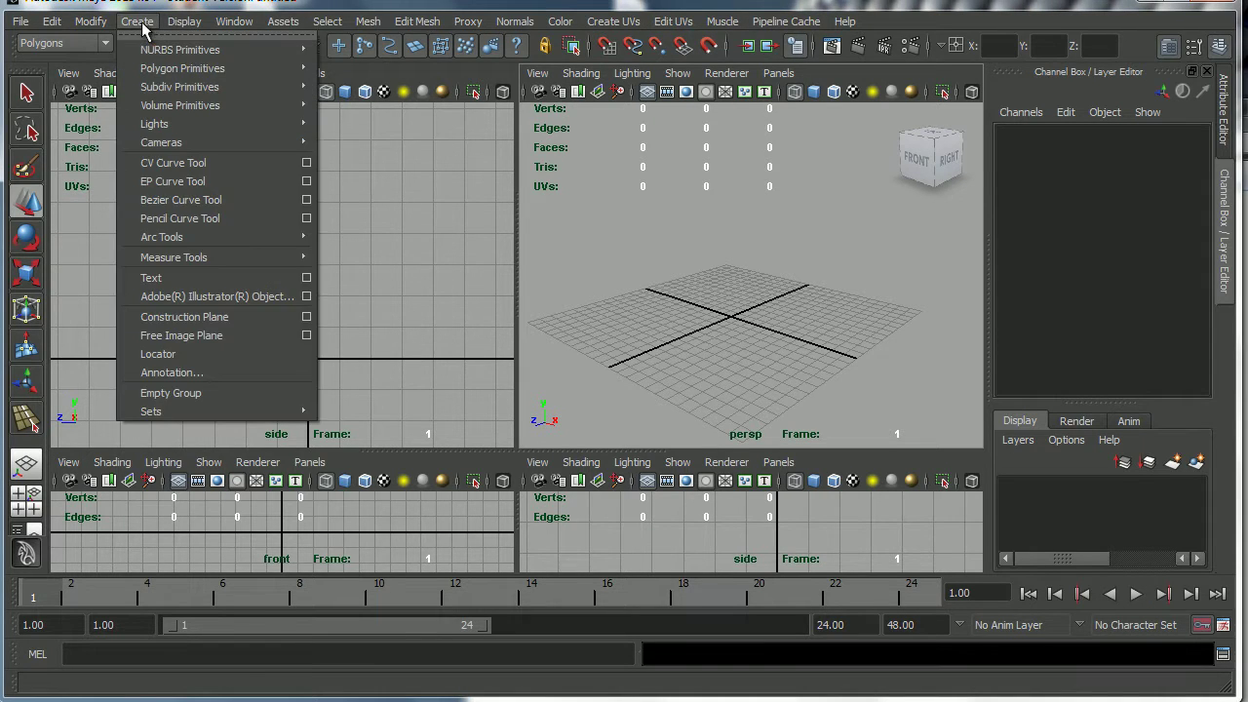
pyautogui.moveTo(165, 72)
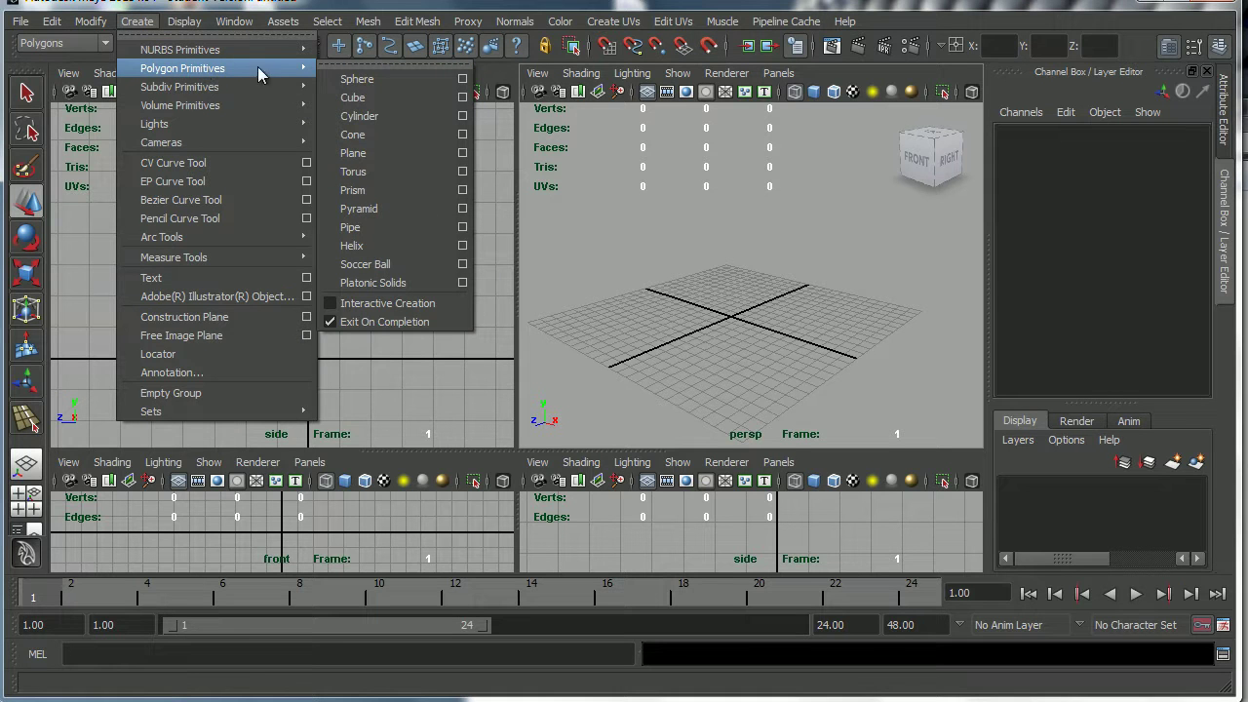
pyautogui.click(463, 97)
pyautogui.click(56, 60)
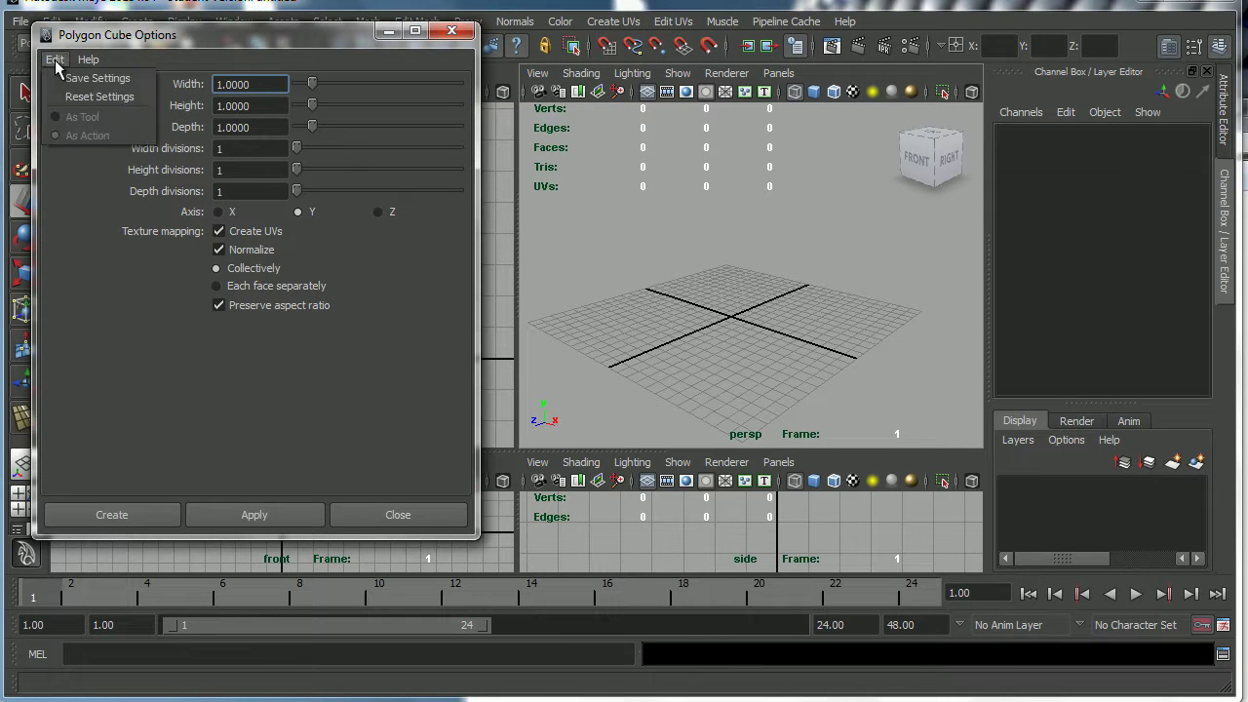
pyautogui.click(78, 98)
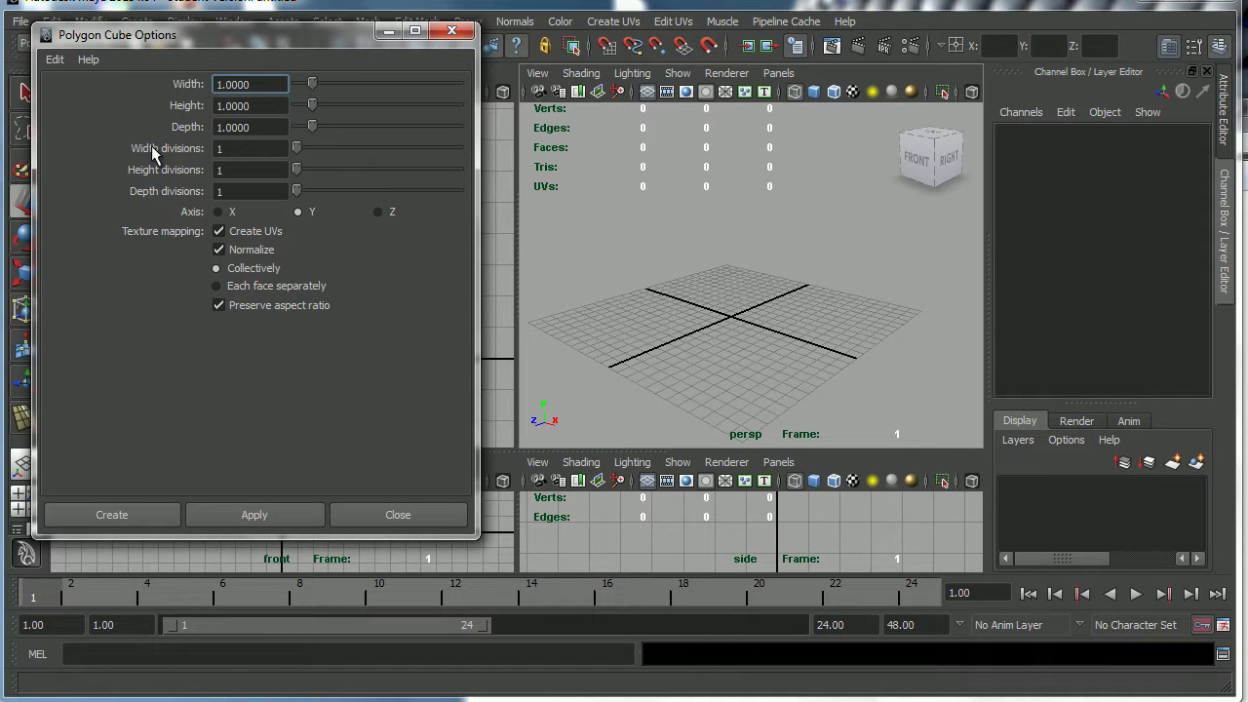
pyautogui.write('5')
pyautogui.click(246, 105)
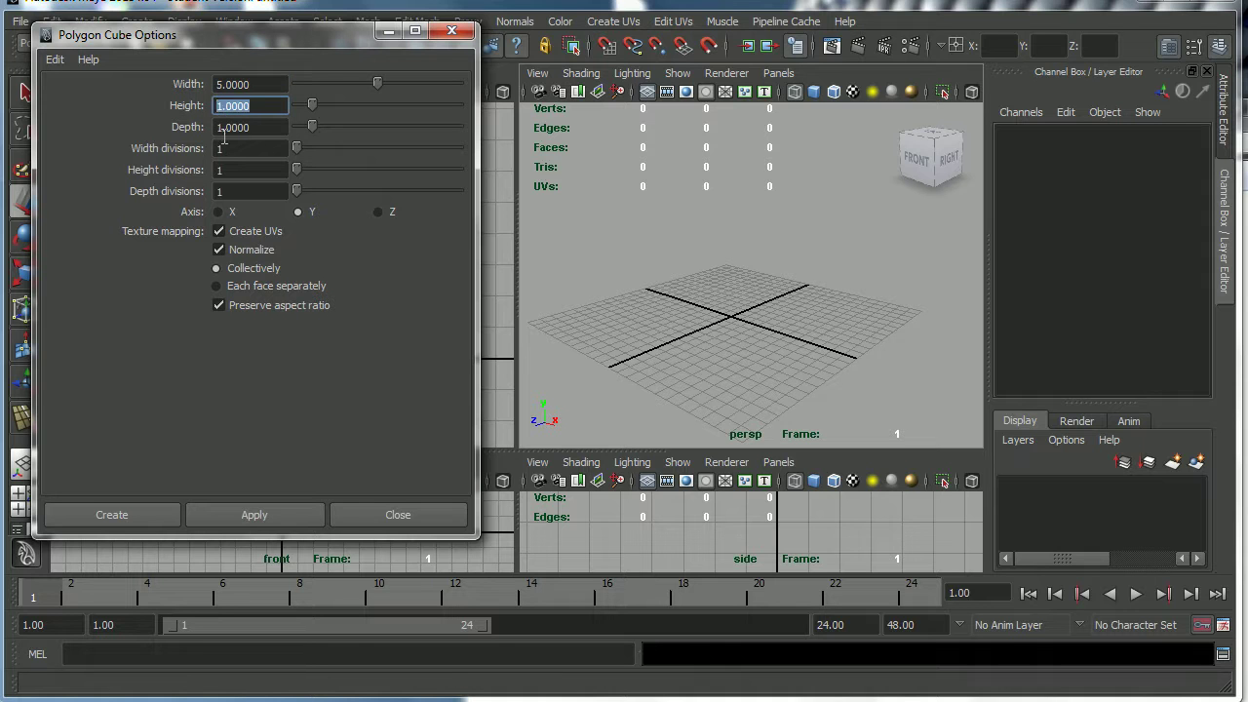
pyautogui.click(268, 127)
pyautogui.write('5')
# - Set the width, height and depth divisions to 3 each and create the cube
pyautogui.click(237, 150)
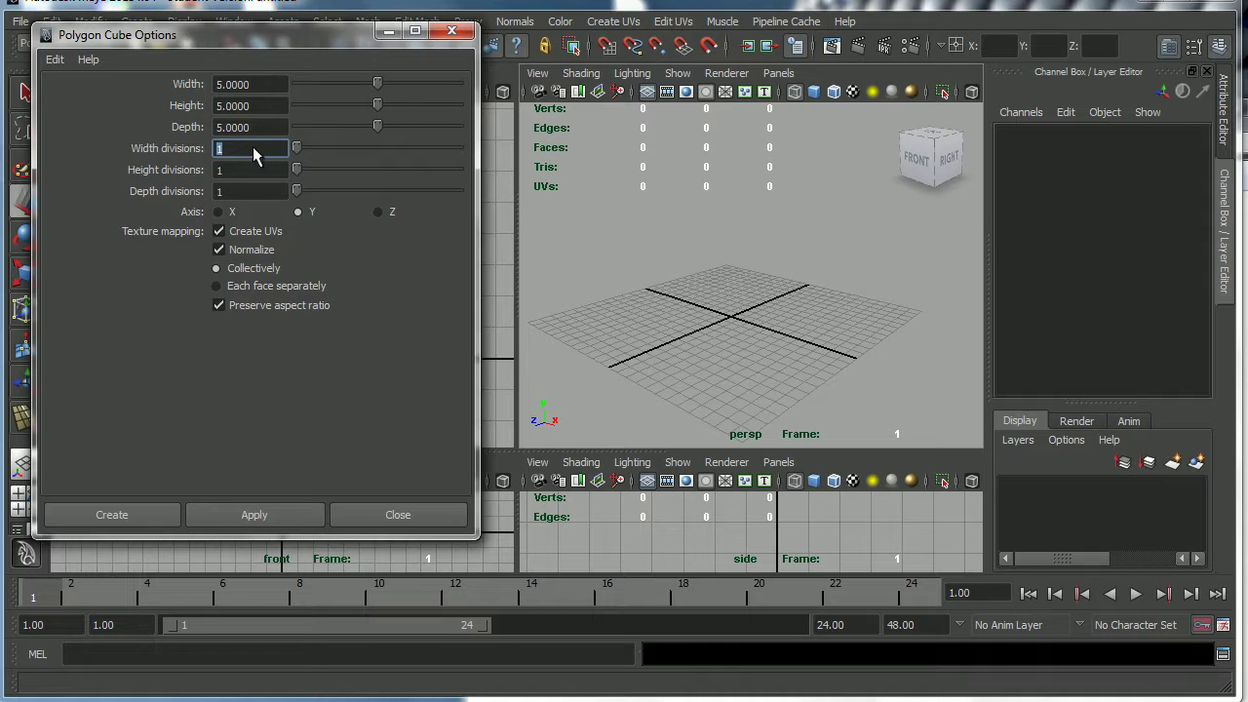
pyautogui.write('3')
pyautogui.click(232, 170)
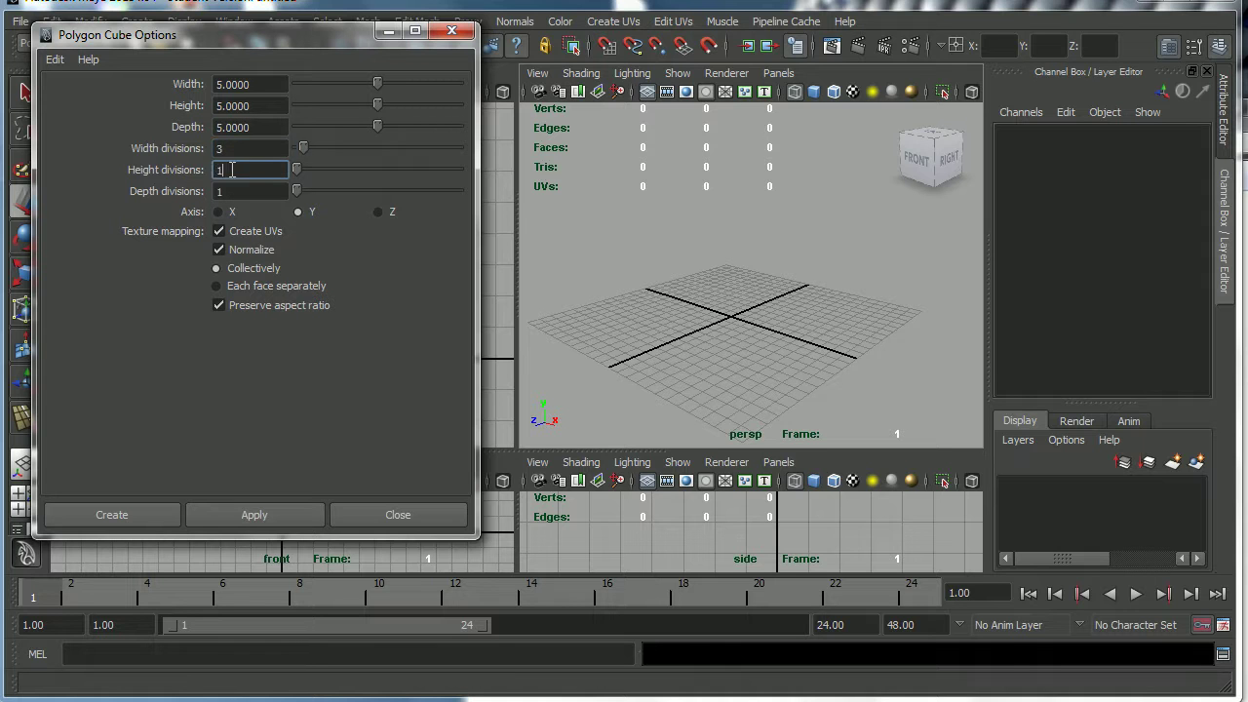
pyautogui.write('3')
pyautogui.click(223, 192)
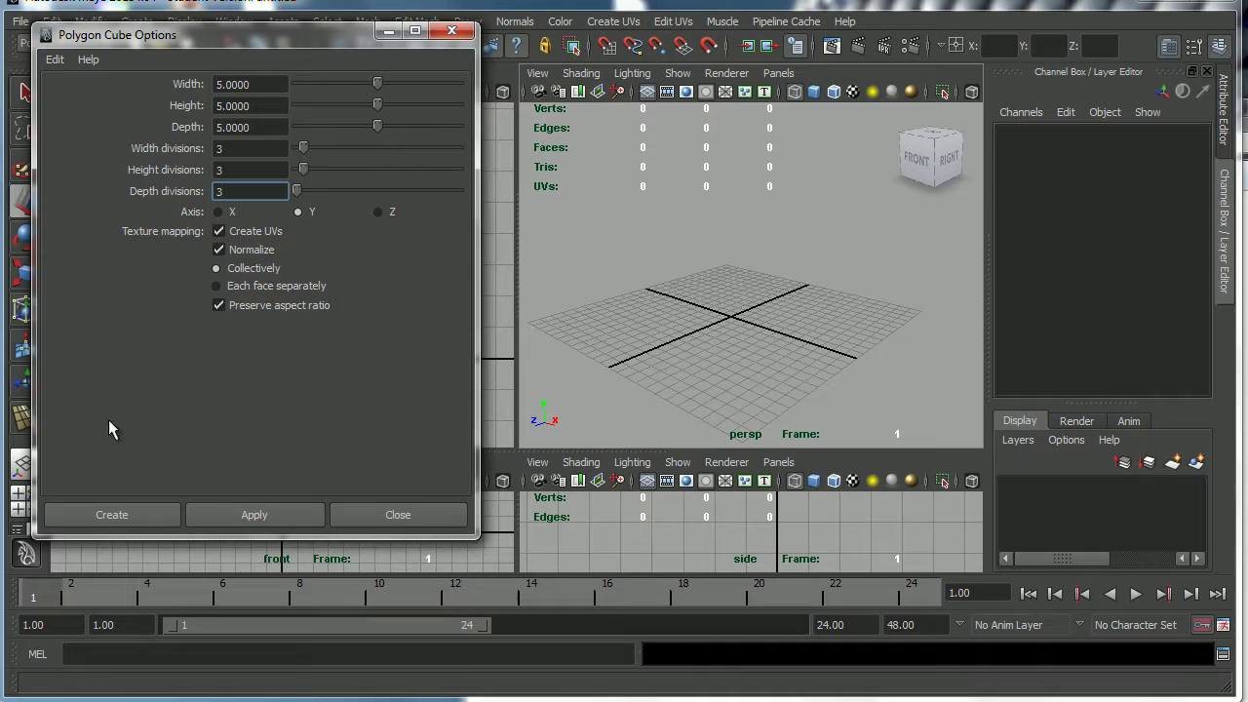
pyautogui.click(135, 517)
# - Switch the cube between shaded and wireframe display in the perspective view, leaving it shaded
pyautogui.keyDown('alt'); pyautogui.moveTo(625, 378); pyautogui.dragTo(726, 343); pyautogui.keyUp('alt')
pyautogui.press('5')
pyautogui.press('4')
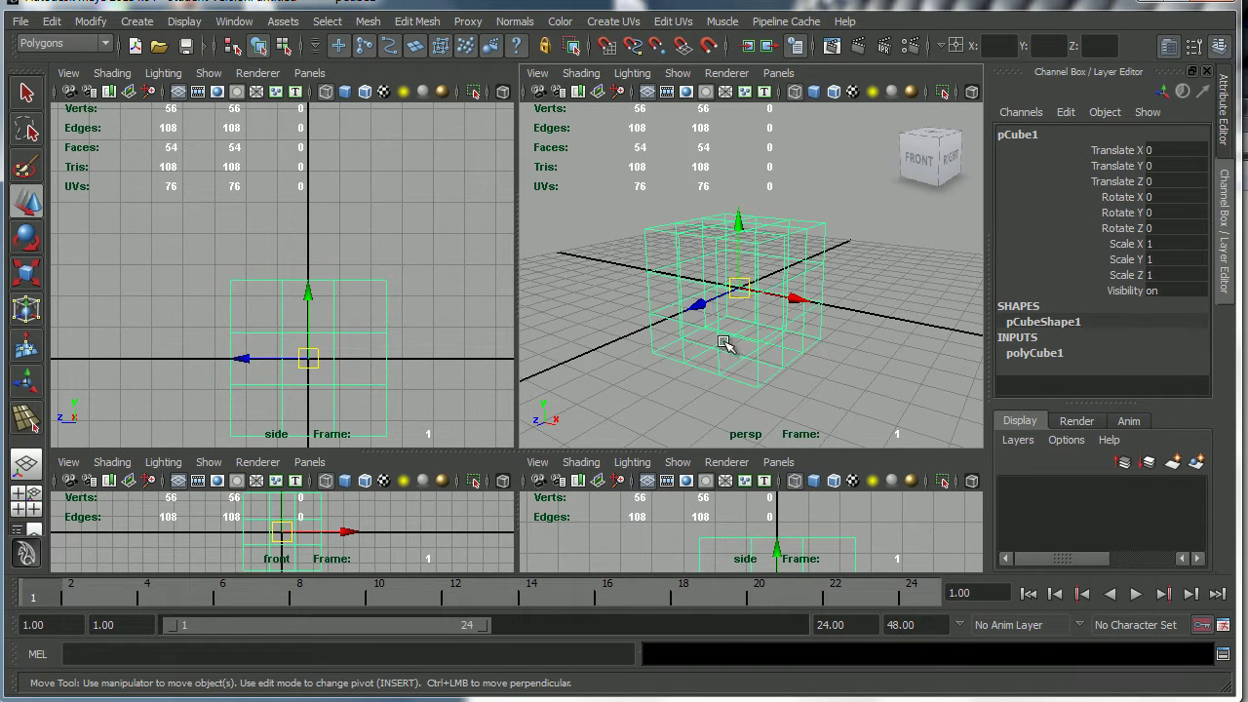
pyautogui.press('5')
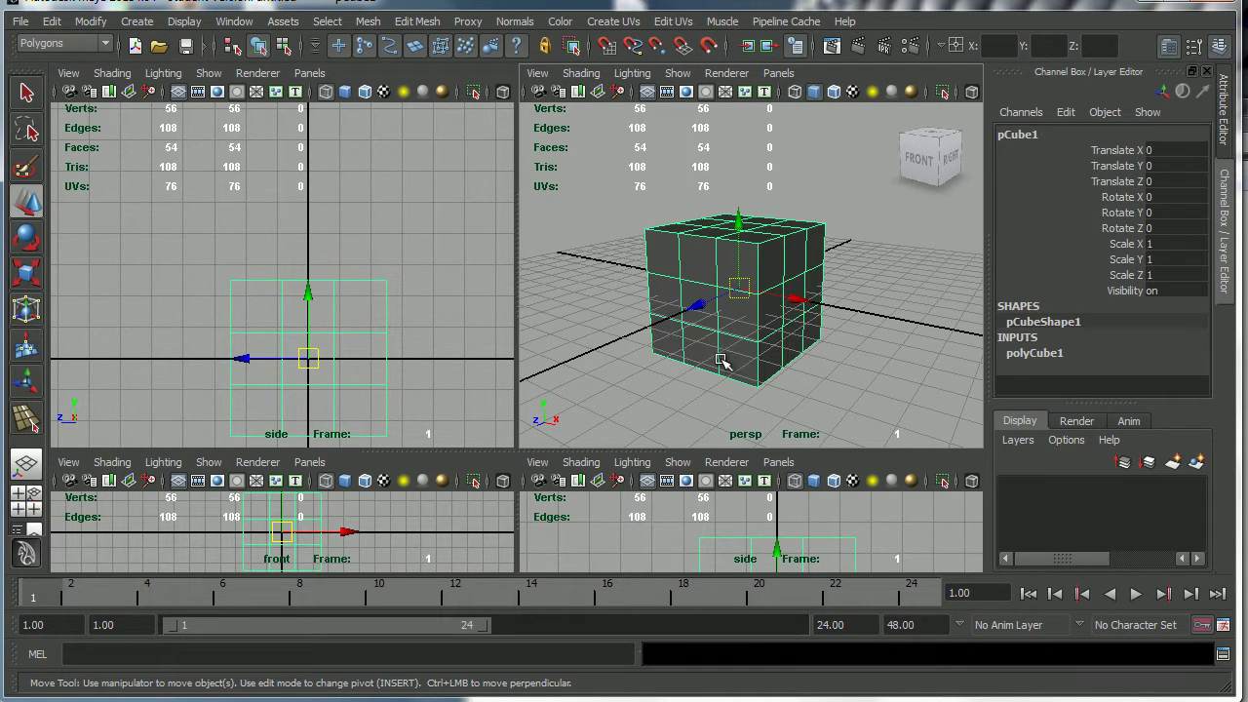
# - Examine the subdivided cube's front, side and top in the perspective view from several angles and distances
pyautogui.keyDown('alt'); pyautogui.moveTo(716, 346); pyautogui.dragTo(719, 328, button='middle'); pyautogui.keyUp('alt')
pyautogui.keyDown('alt'); pyautogui.moveTo(719, 327); pyautogui.dragTo(774, 362, button='right'); pyautogui.keyUp('alt')
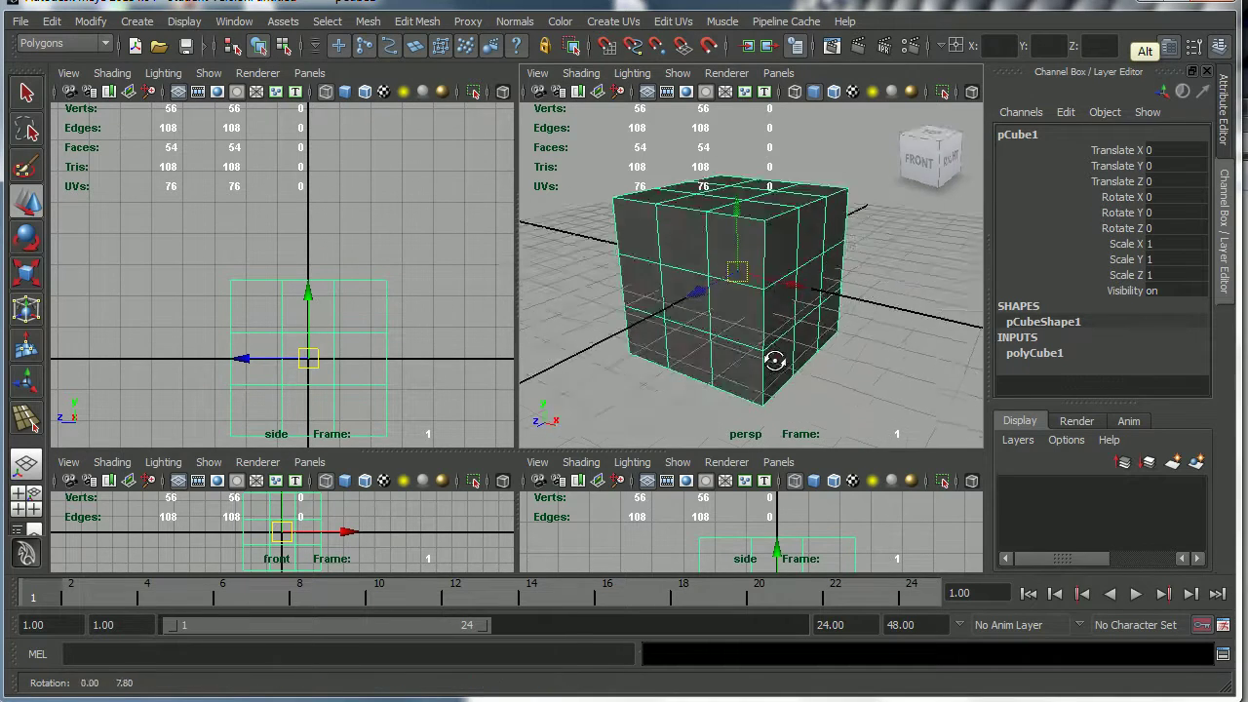
pyautogui.keyDown('alt'); pyautogui.moveTo(774, 362); pyautogui.dragTo(794, 326); pyautogui.keyUp('alt')
pyautogui.keyDown('alt'); pyautogui.moveTo(793, 326); pyautogui.dragTo(789, 327, button='middle'); pyautogui.keyUp('alt')
pyautogui.keyDown('alt'); pyautogui.moveTo(790, 327); pyautogui.dragTo(773, 353); pyautogui.keyUp('alt')
pyautogui.keyDown('alt'); pyautogui.moveTo(755, 339); pyautogui.dragTo(761, 334, button='middle'); pyautogui.keyUp('alt')
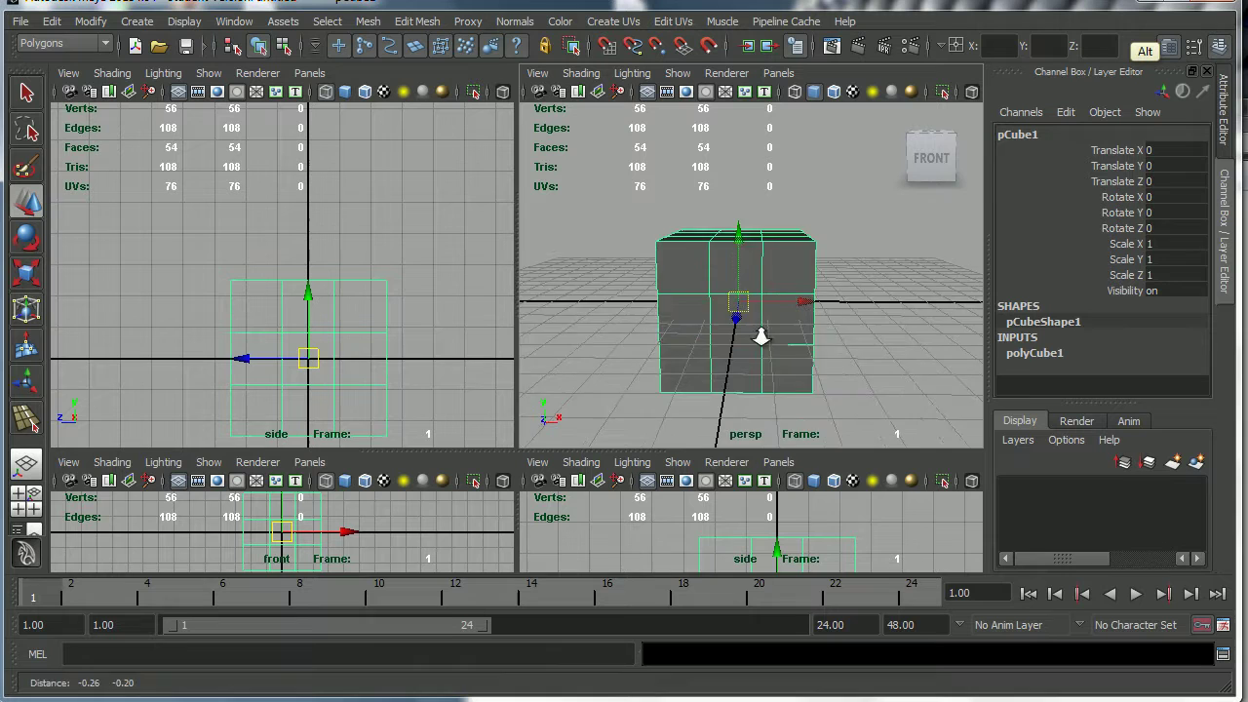
pyautogui.keyDown('alt'); pyautogui.moveTo(760, 334); pyautogui.dragTo(786, 349, button='right'); pyautogui.keyUp('alt')
pyautogui.keyDown('alt'); pyautogui.moveTo(786, 349); pyautogui.dragTo(768, 329); pyautogui.keyUp('alt')
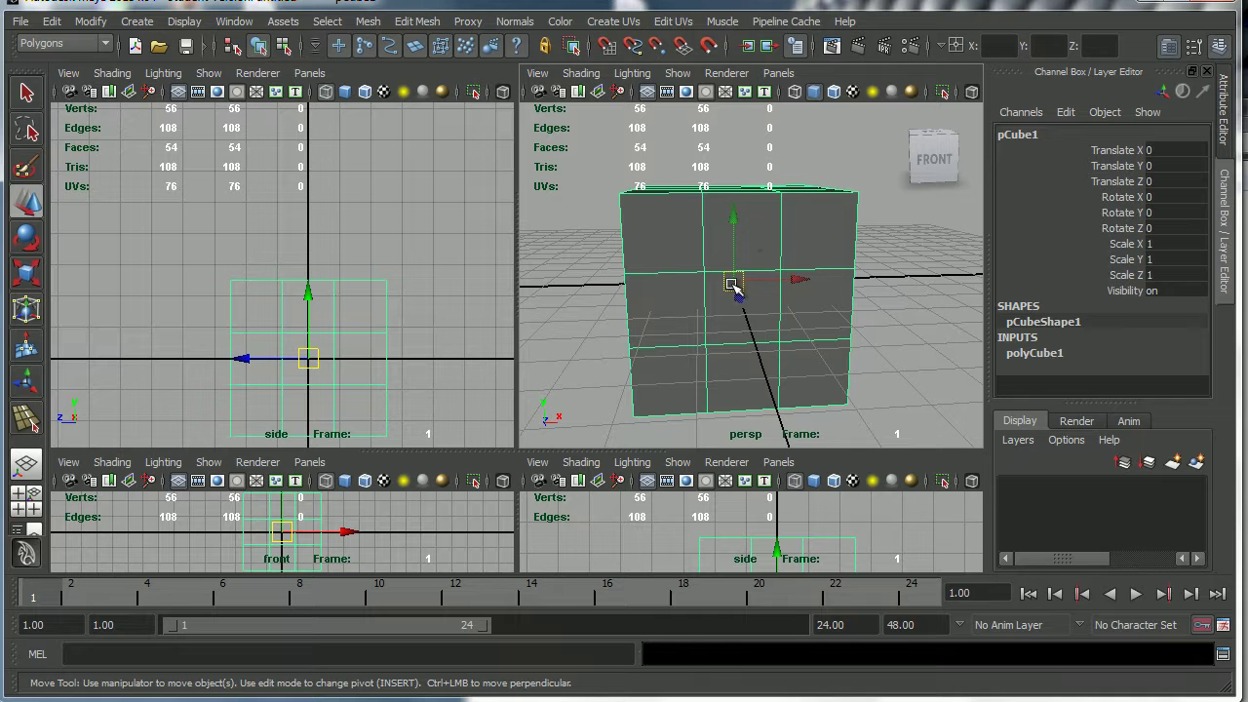
pyautogui.moveTo(767, 283)
pyautogui.keyDown('alt'); pyautogui.mouseDown()
pyautogui.moveTo(749, 287)
pyautogui.moveTo(785, 287)
pyautogui.moveTo(767, 287)
pyautogui.mouseUp(); pyautogui.keyUp('alt')
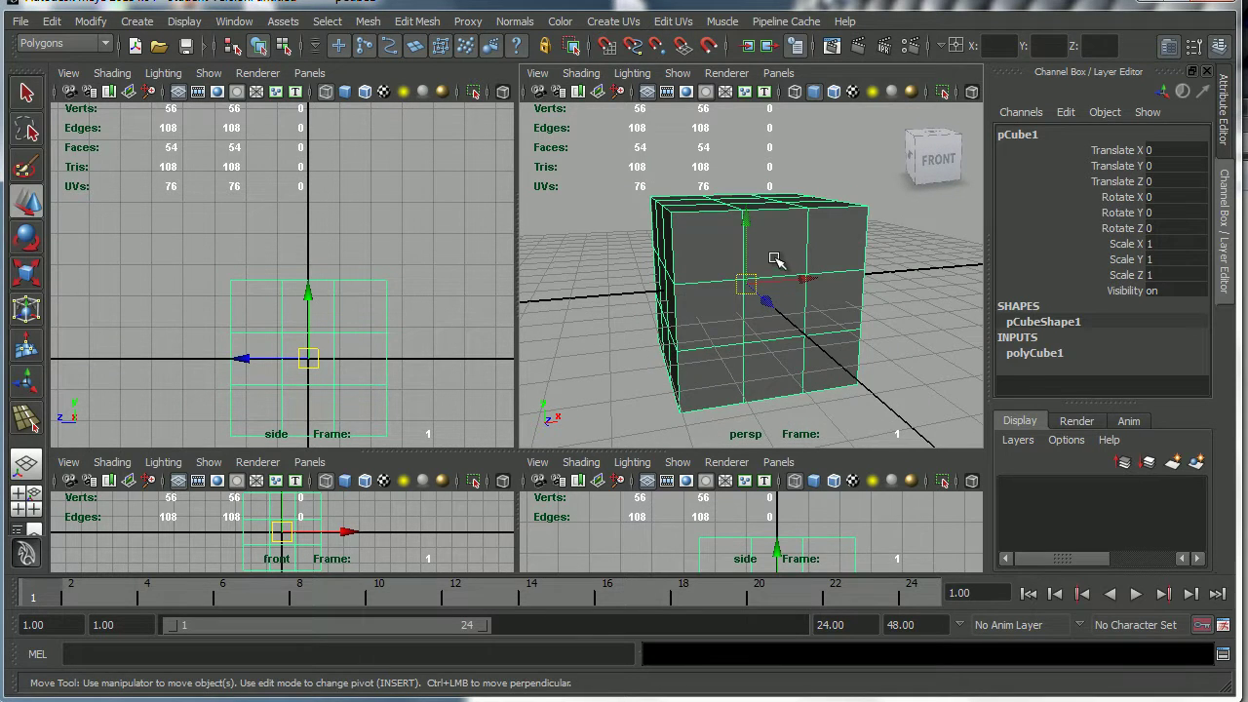
# - In vertex mode, select the cube's upper vertices, try moving them up about 0.51 units, and undo the move
pyautogui.rightClick(775, 261)
pyautogui.moveTo(777, 260); pyautogui.dragTo(701, 259, button='right')
pyautogui.keyDown('alt'); pyautogui.moveTo(733, 261); pyautogui.dragTo(663, 273); pyautogui.keyUp('alt')
pyautogui.moveTo(633, 203); pyautogui.dragTo(882, 275)
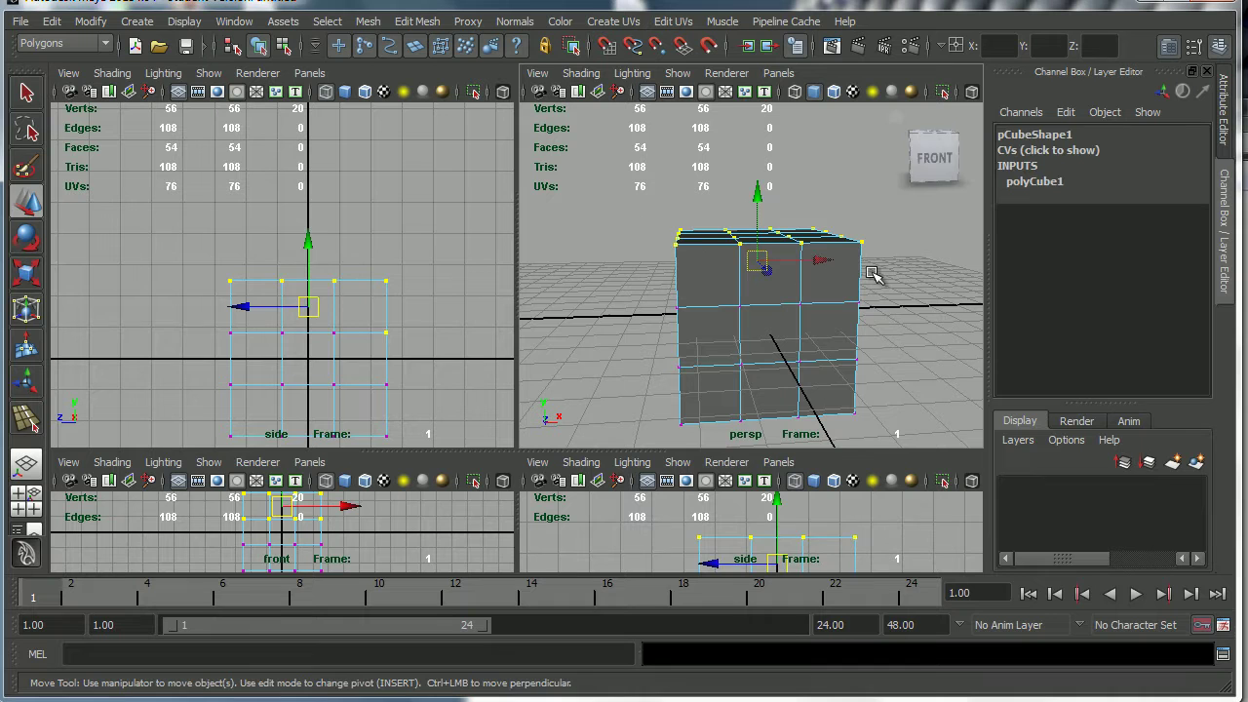
pyautogui.moveTo(771, 207)
pyautogui.mouseDown()
pyautogui.moveTo(752, 189)
pyautogui.moveTo(752, 131)
pyautogui.moveTo(746, 209)
pyautogui.moveTo(752, 195)
pyautogui.mouseUp()
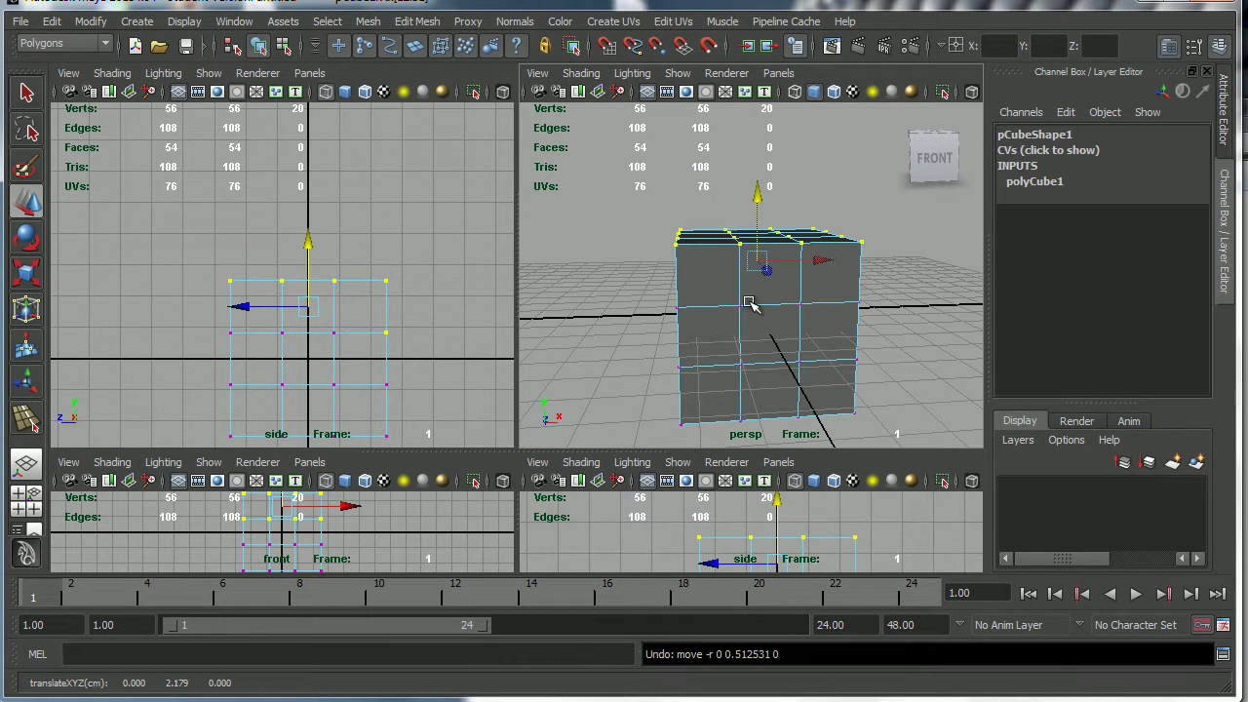
# - In face mode, select all nine front faces, try moving them outward about 1.28 units along Z, and undo the move
pyautogui.keyDown('alt'); pyautogui.moveTo(750, 301); pyautogui.dragTo(731, 279); pyautogui.keyUp('alt')
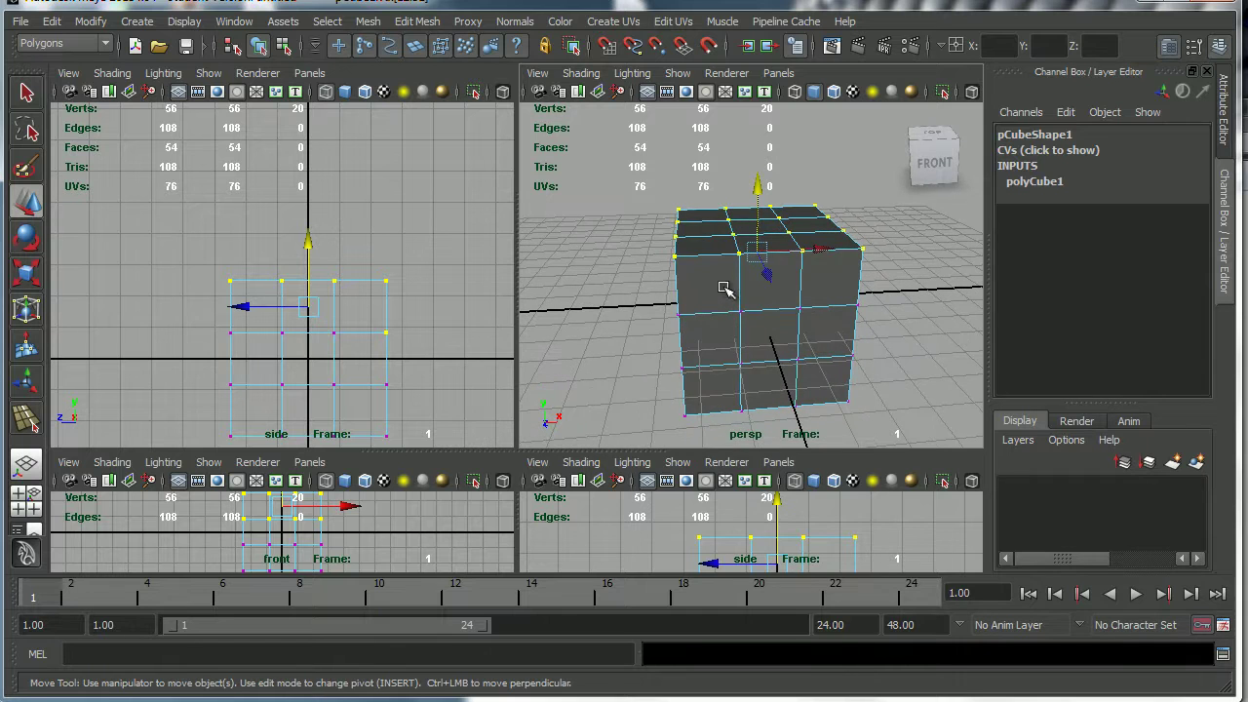
pyautogui.rightClick(715, 284)
pyautogui.moveTo(711, 281); pyautogui.dragTo(720, 336, button='right')
pyautogui.click(710, 280)
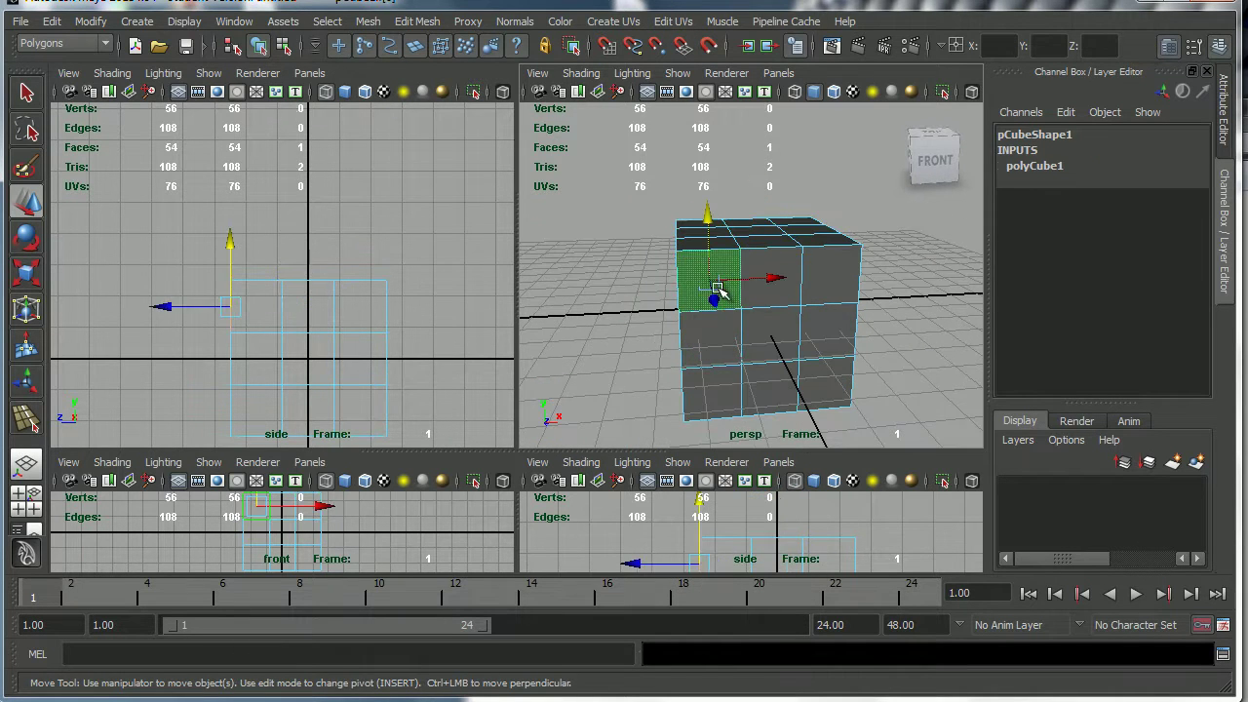
pyautogui.keyDown('shift'); pyautogui.click(770, 283); pyautogui.keyUp('shift')
pyautogui.keyDown('shift'); pyautogui.click(825, 273); pyautogui.keyUp('shift')
pyautogui.keyDown('shift'); pyautogui.click(783, 334); pyautogui.keyUp('shift')
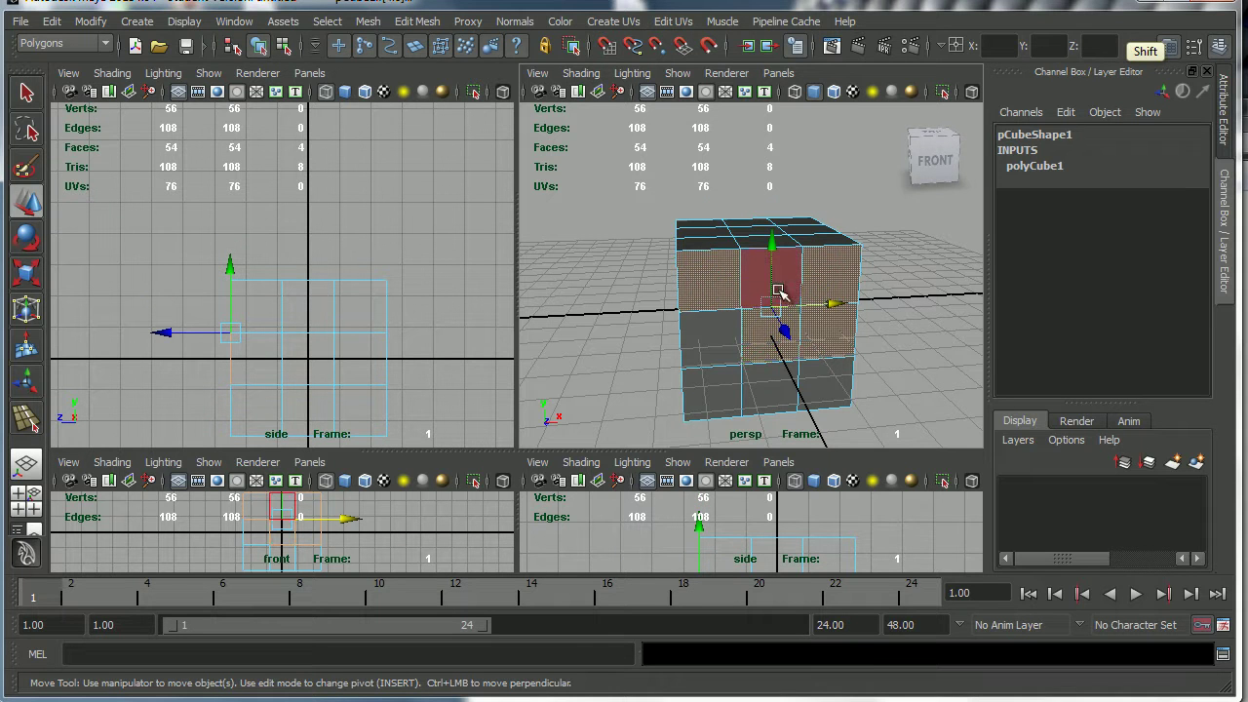
pyautogui.keyDown('shift'); pyautogui.click(719, 333); pyautogui.keyUp('shift')
pyautogui.keyDown('shift'); pyautogui.click(720, 386); pyautogui.keyUp('shift')
pyautogui.keyDown('shift'); pyautogui.click(775, 385); pyautogui.keyUp('shift')
pyautogui.keyDown('shift'); pyautogui.click(824, 385); pyautogui.keyUp('shift')
pyautogui.keyDown('shift'); pyautogui.click(824, 331); pyautogui.keyUp('shift')
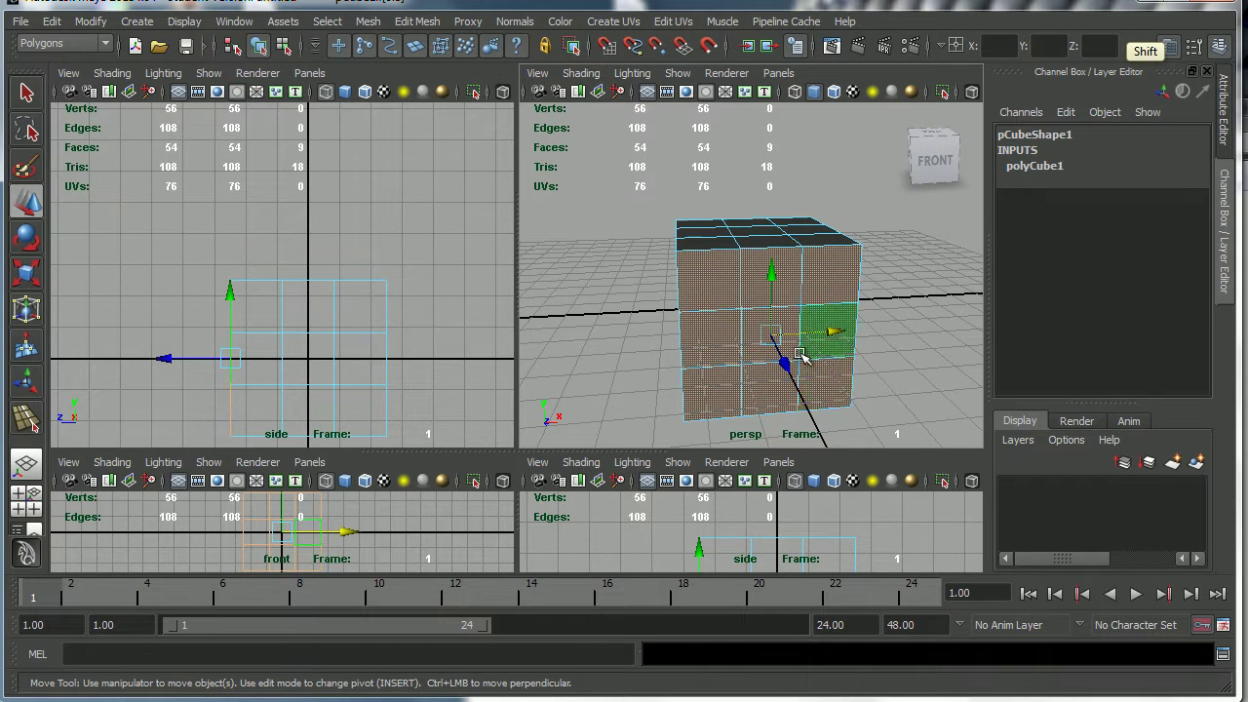
pyautogui.keyDown('alt'); pyautogui.moveTo(783, 360); pyautogui.dragTo(871, 331); pyautogui.keyUp('alt')
pyautogui.hotkey('ctrl', 'z')
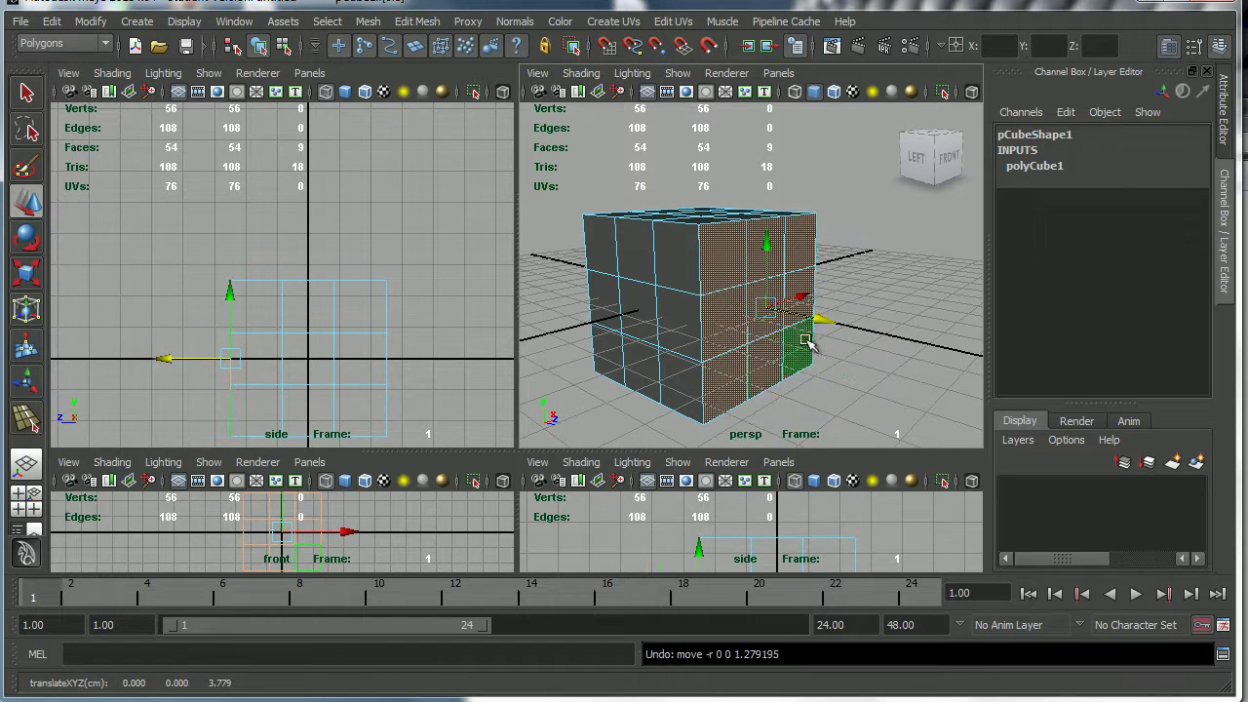
# - In edge mode, select the front face's three top edges and adjoining corner edge, try moving them along Y and Z, and undo both moves
pyautogui.keyDown('alt'); pyautogui.moveTo(768, 357); pyautogui.dragTo(736, 341, button='right'); pyautogui.keyUp('alt')
pyautogui.keyDown('alt'); pyautogui.moveTo(704, 331); pyautogui.dragTo(741, 329, button='middle'); pyautogui.keyUp('alt')
pyautogui.keyDown('alt'); pyautogui.moveTo(759, 329); pyautogui.dragTo(744, 331); pyautogui.keyUp('alt')
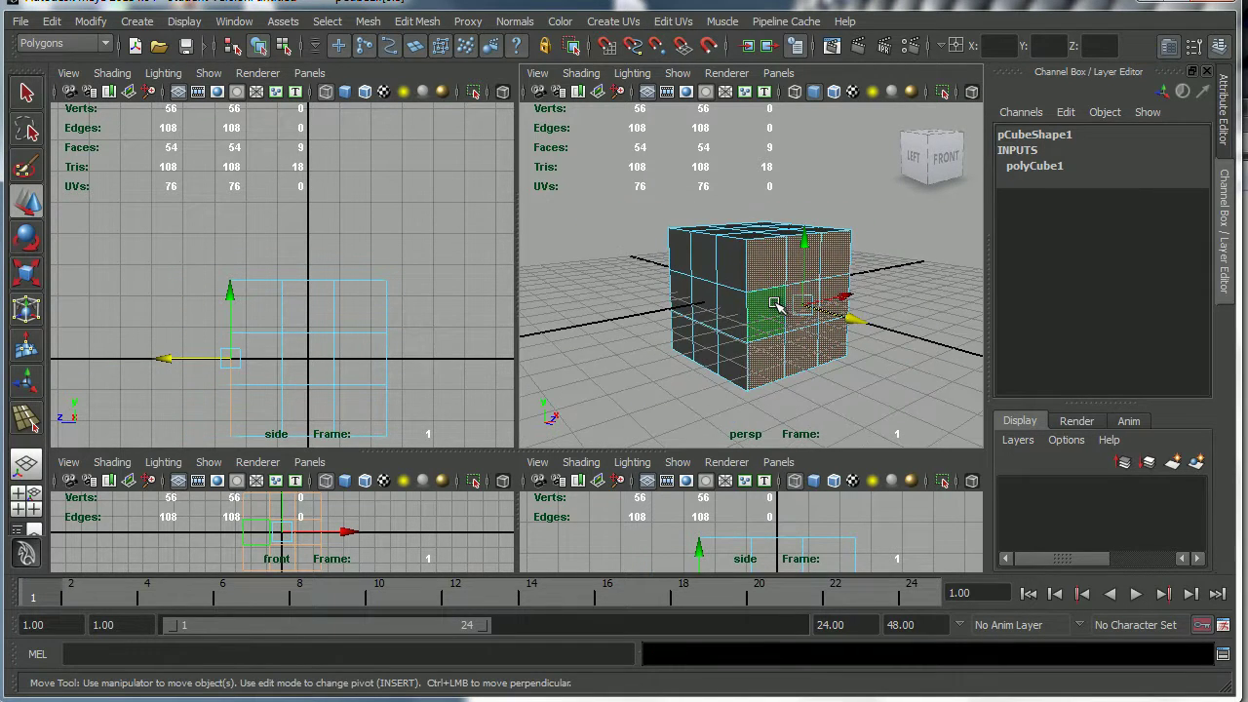
pyautogui.rightClick(775, 304)
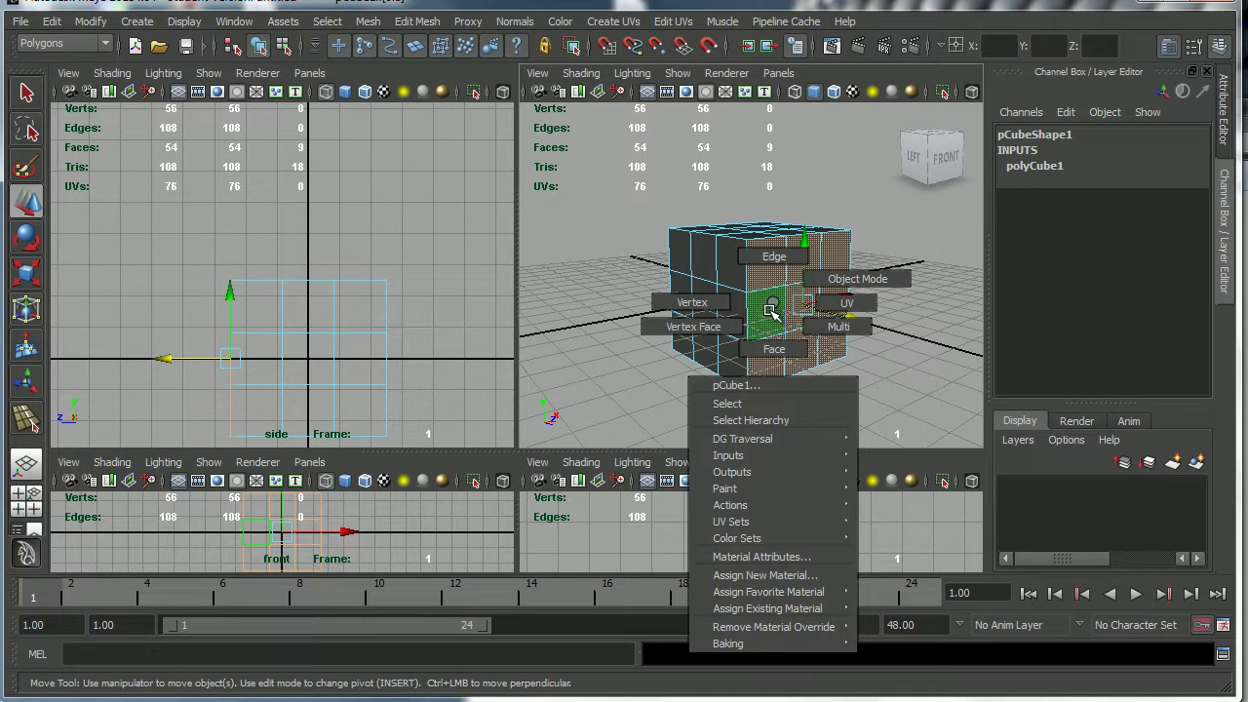
pyautogui.moveTo(768, 311); pyautogui.dragTo(775, 265, button='right')
pyautogui.keyDown('alt'); pyautogui.moveTo(783, 307); pyautogui.dragTo(747, 330); pyautogui.keyUp('alt')
pyautogui.keyDown('alt'); pyautogui.moveTo(748, 329); pyautogui.dragTo(883, 361, button='right'); pyautogui.keyUp('alt')
pyautogui.click(751, 304)
pyautogui.keyDown('shift'); pyautogui.click(781, 247); pyautogui.keyUp('shift')
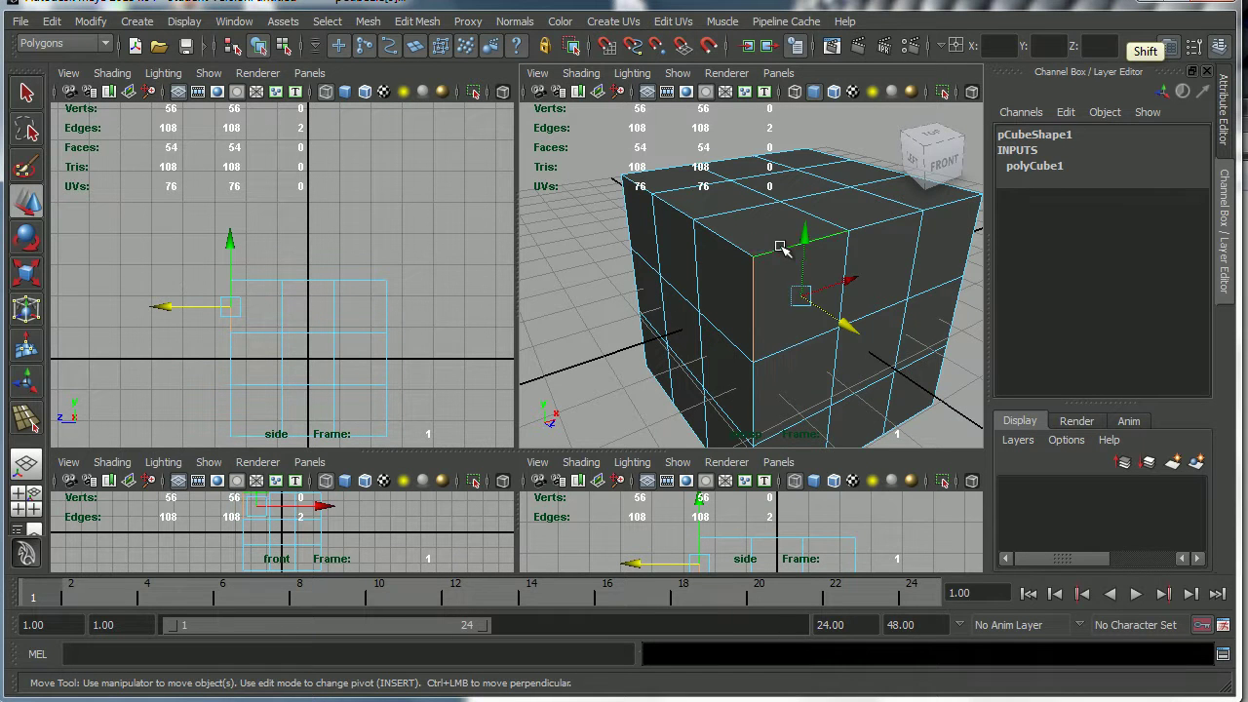
pyautogui.keyDown('shift'); pyautogui.click(868, 225); pyautogui.keyUp('shift')
pyautogui.keyDown('shift'); pyautogui.click(939, 207); pyautogui.keyUp('shift')
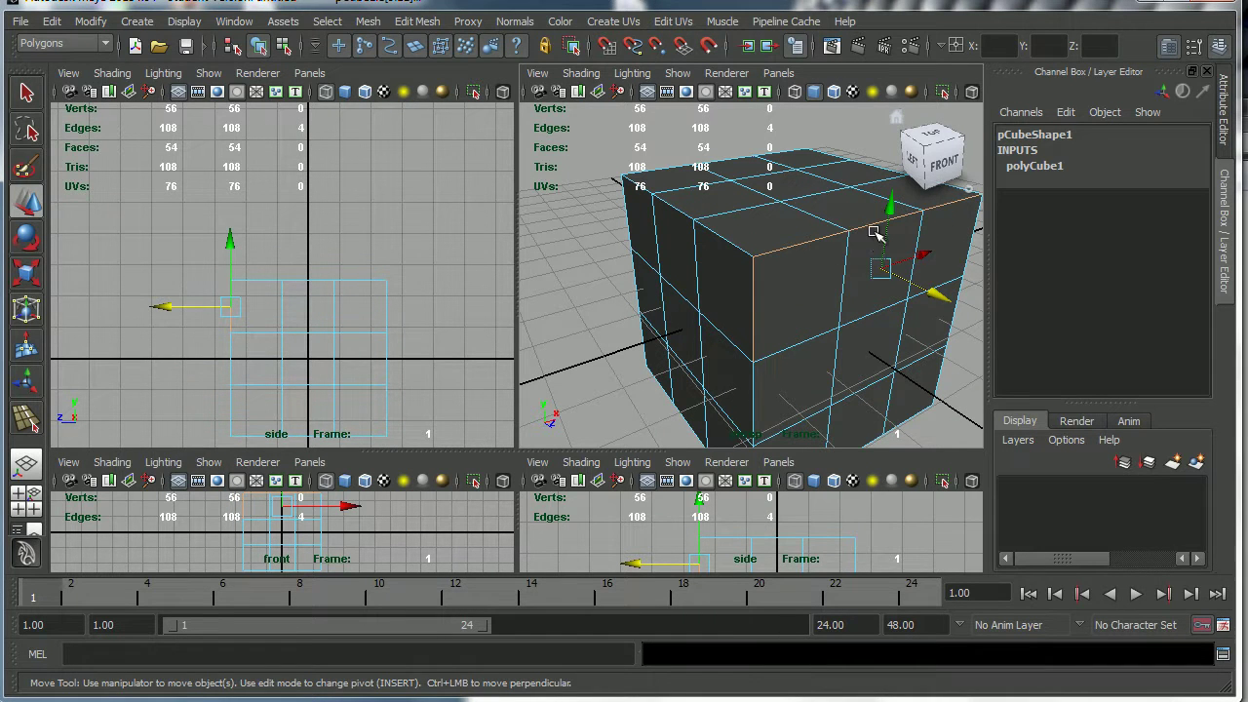
pyautogui.moveTo(890, 207); pyautogui.dragTo(862, 231)
pyautogui.hotkey('ctrl', 'z')
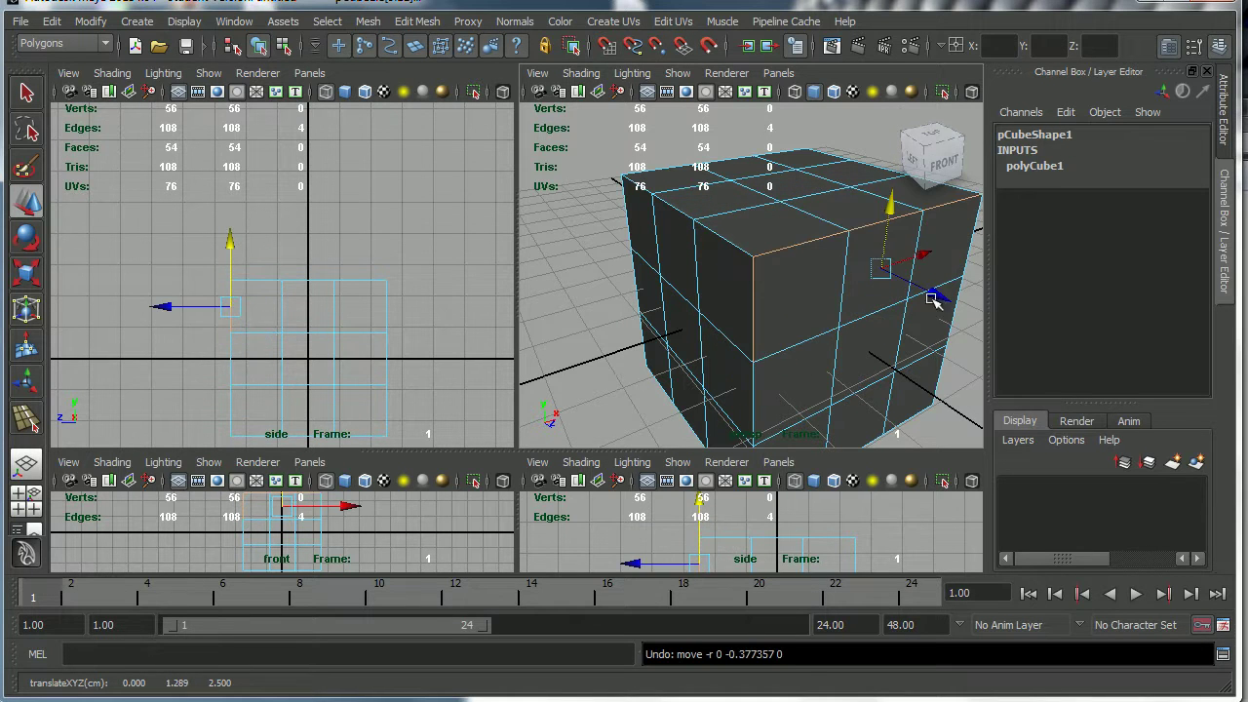
pyautogui.moveTo(934, 301); pyautogui.dragTo(961, 313)
pyautogui.hotkey('ctrl', 'z')
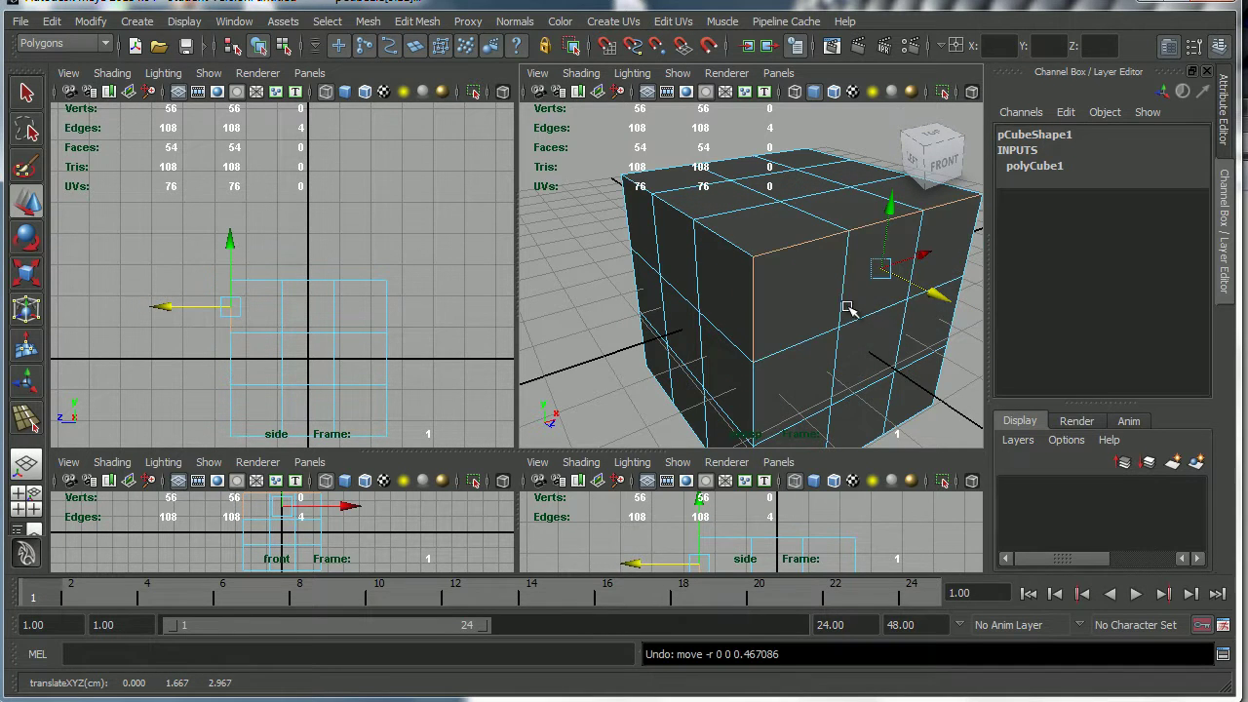
# - Clear the edge selection on the cube
pyautogui.keyDown('alt'); pyautogui.moveTo(822, 315); pyautogui.dragTo(751, 317, button='right'); pyautogui.keyUp('alt')
pyautogui.keyDown('alt'); pyautogui.moveTo(790, 320); pyautogui.dragTo(833, 346); pyautogui.keyUp('alt')
pyautogui.keyDown('alt'); pyautogui.moveTo(833, 345); pyautogui.dragTo(774, 340, button='middle'); pyautogui.keyUp('alt')
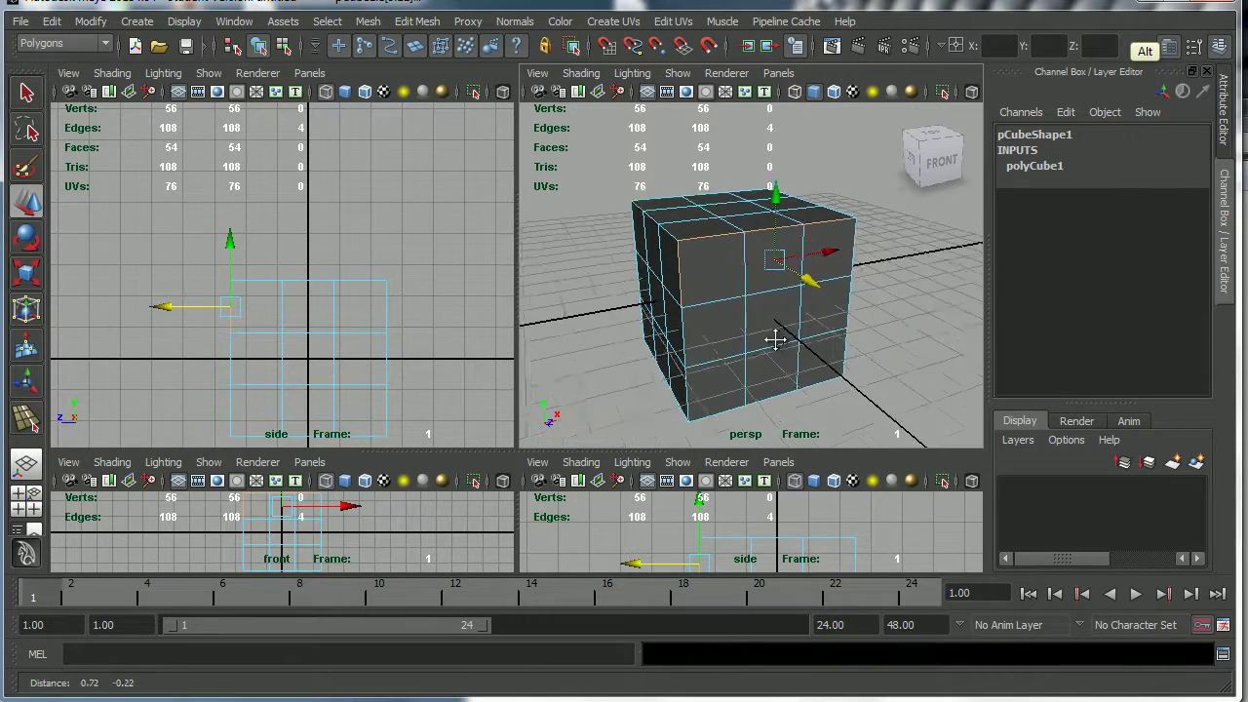
pyautogui.keyDown('alt'); pyautogui.moveTo(774, 340); pyautogui.dragTo(817, 345, button='right'); pyautogui.keyUp('alt')
pyautogui.click(907, 238)
# - Switch the cube to face component selection with its top faces in view
pyautogui.keyDown('alt'); pyautogui.moveTo(758, 332); pyautogui.dragTo(794, 342); pyautogui.keyUp('alt')
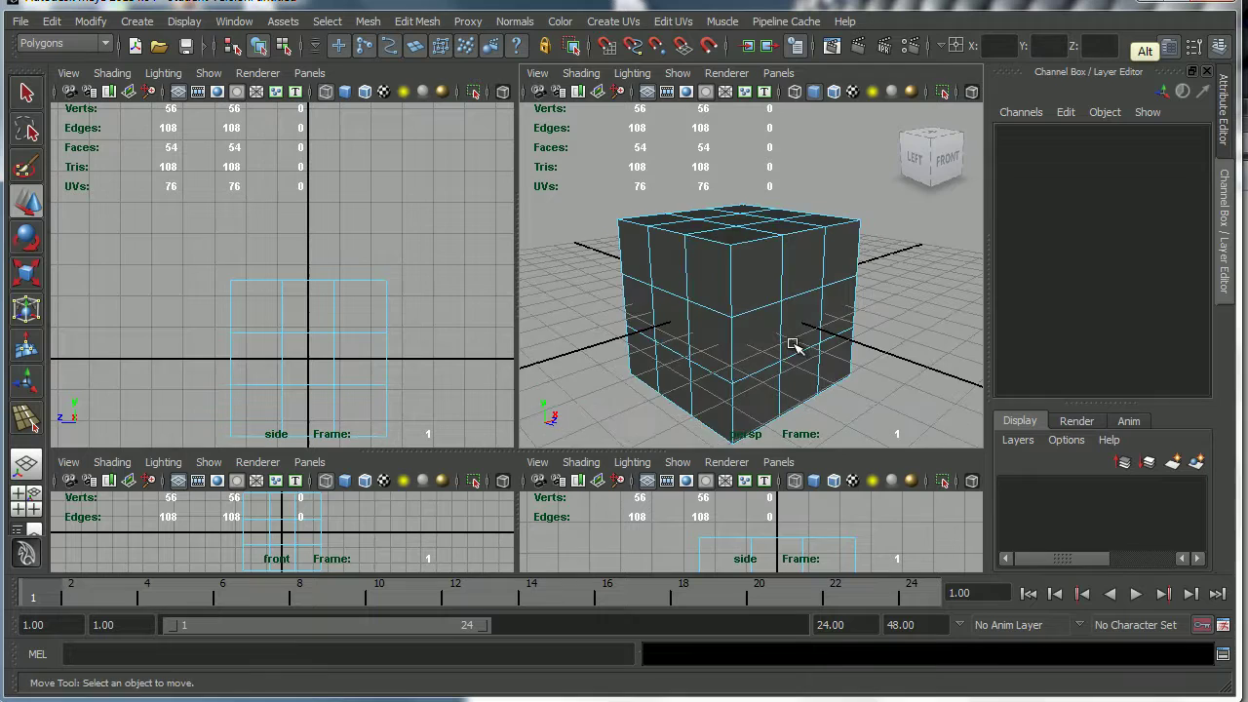
pyautogui.keyDown('alt'); pyautogui.moveTo(794, 342); pyautogui.dragTo(804, 365, button='middle'); pyautogui.keyUp('alt')
pyautogui.keyDown('alt'); pyautogui.moveTo(772, 402); pyautogui.dragTo(776, 386); pyautogui.keyUp('alt')
pyautogui.keyDown('alt'); pyautogui.moveTo(776, 387); pyautogui.dragTo(789, 409, button='middle'); pyautogui.keyUp('alt')
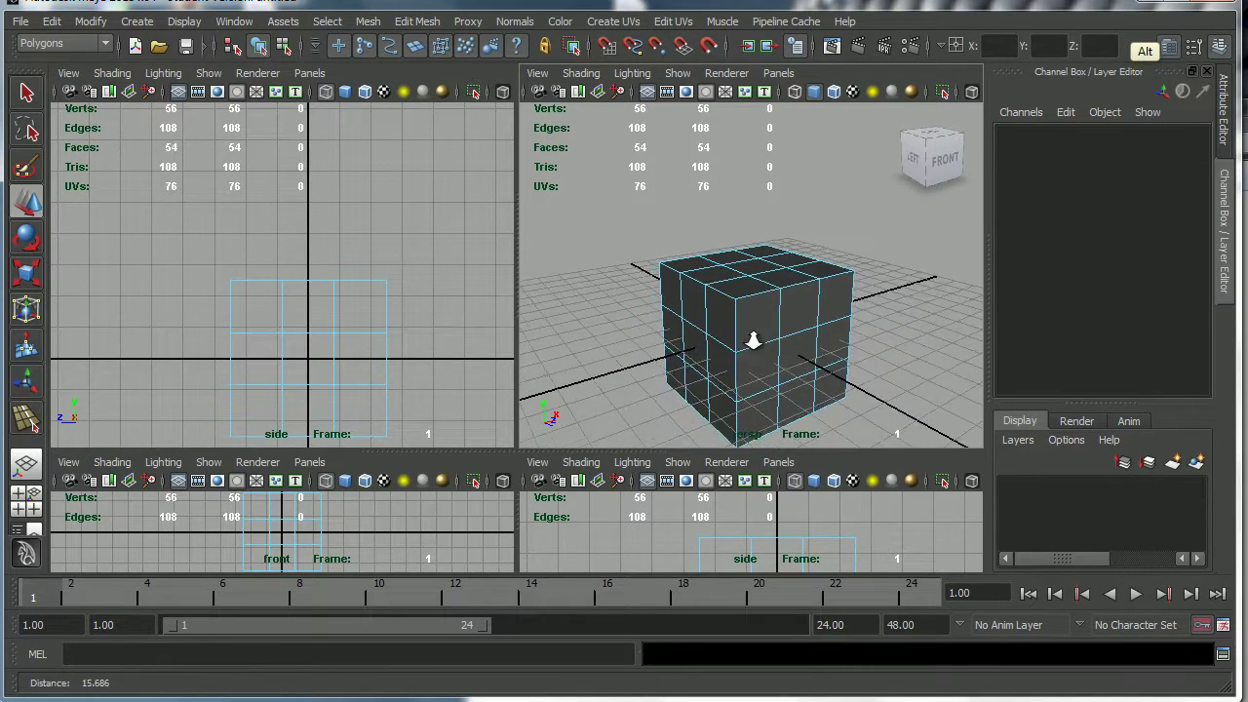
pyautogui.keyDown('alt'); pyautogui.moveTo(789, 348); pyautogui.dragTo(764, 346); pyautogui.keyUp('alt')
pyautogui.keyDown('alt'); pyautogui.moveTo(763, 346); pyautogui.dragTo(755, 390, button='middle'); pyautogui.keyUp('alt')
pyautogui.keyDown('alt'); pyautogui.moveTo(755, 390); pyautogui.dragTo(822, 400, button='right'); pyautogui.keyUp('alt')
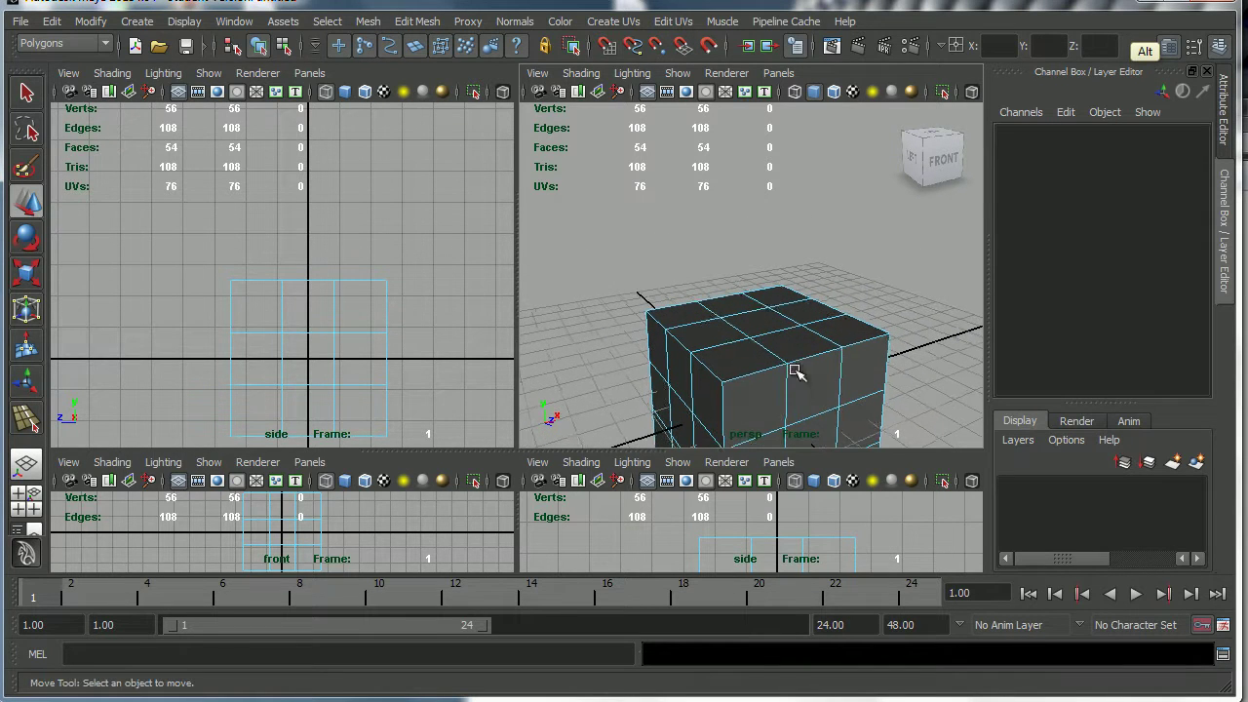
pyautogui.rightClick(763, 323)
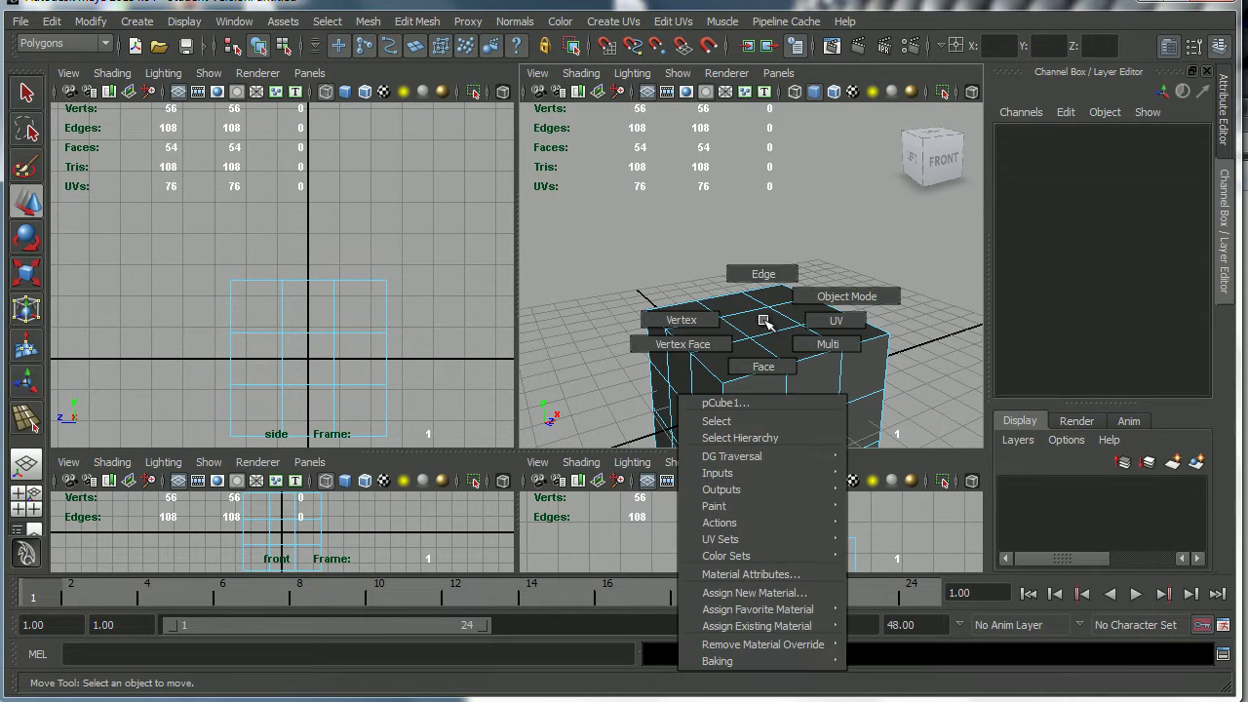
pyautogui.click(764, 321)
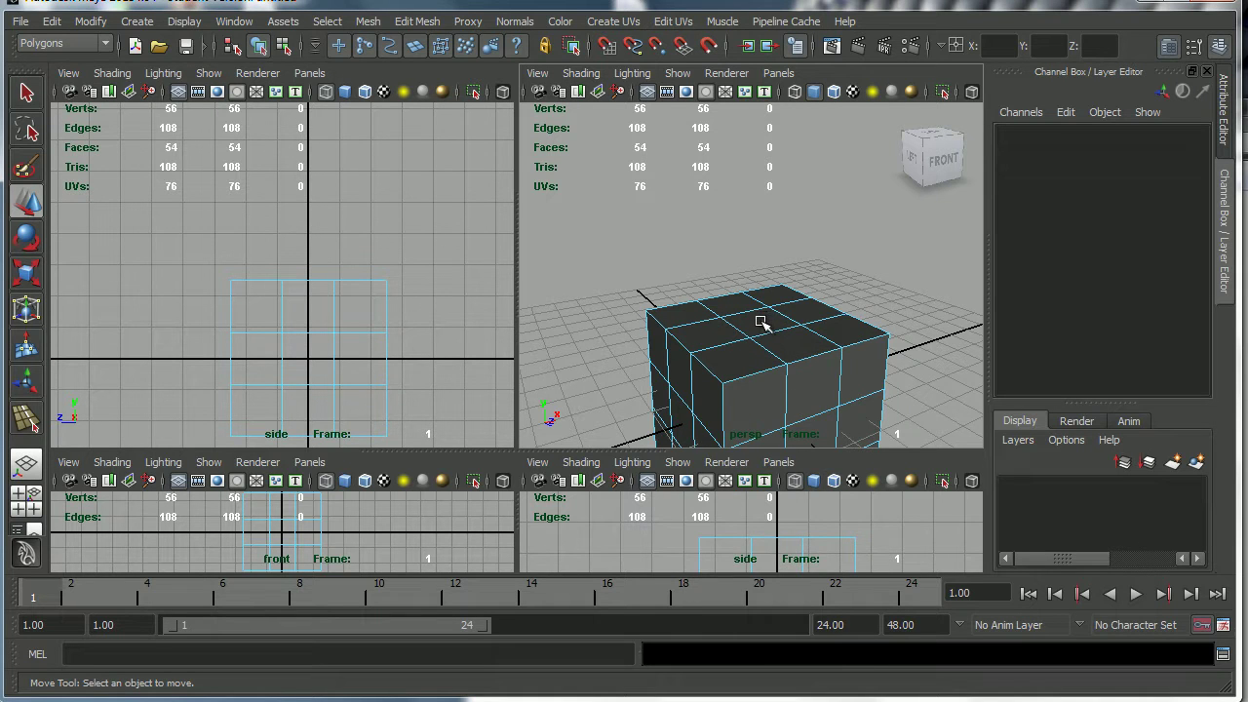
pyautogui.rightClick(762, 323)
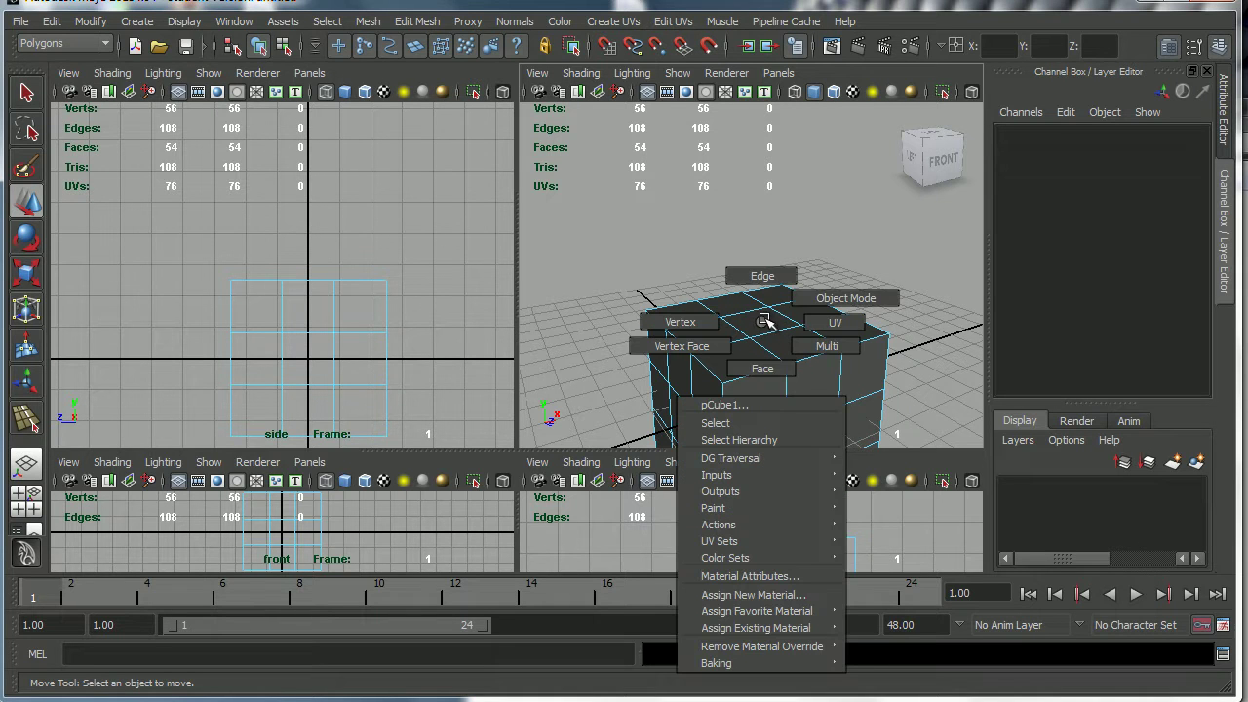
pyautogui.click(764, 367)
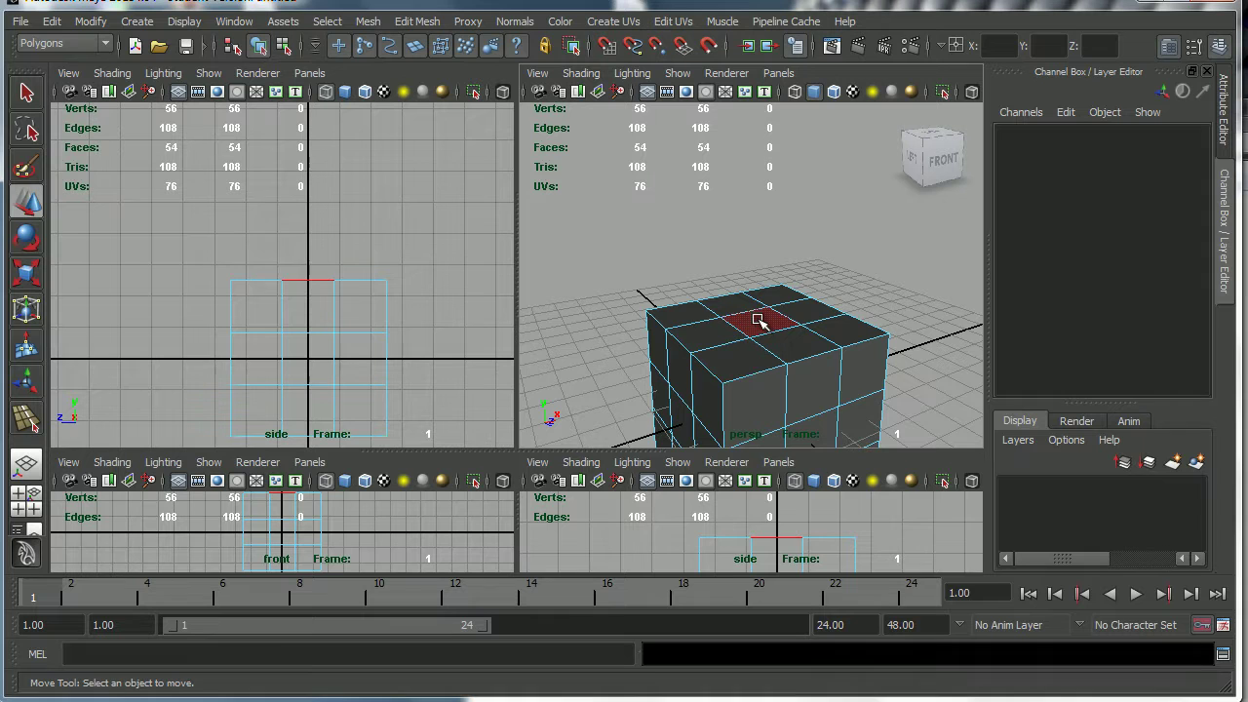
# - Select the centre face on the cube's top, try moving it up about 2.66 units along Y, and undo the move
pyautogui.click(759, 321)
pyautogui.moveTo(753, 272)
pyautogui.mouseDown()
pyautogui.moveTo(752, 173)
pyautogui.moveTo(756, 263)
pyautogui.mouseUp()
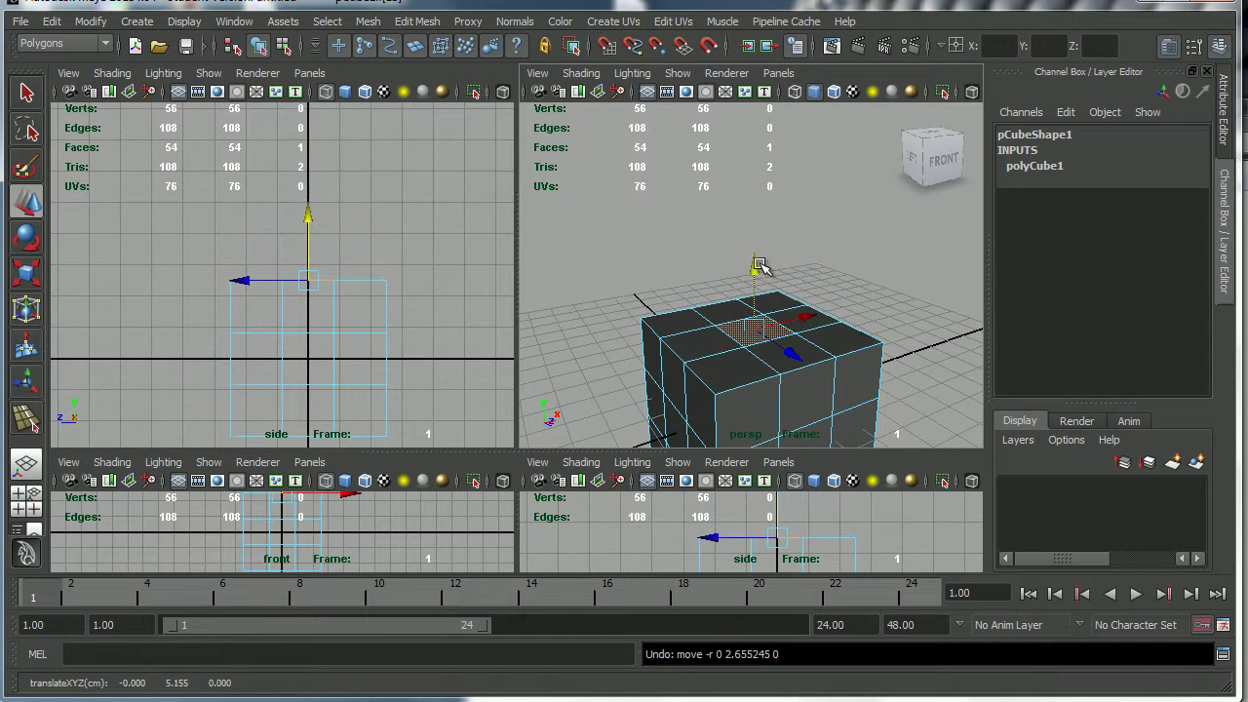
pyautogui.keyDown('alt'); pyautogui.moveTo(722, 354); pyautogui.dragTo(744, 323, button='right'); pyautogui.keyUp('alt')
pyautogui.keyDown('alt'); pyautogui.moveTo(745, 323); pyautogui.dragTo(751, 327); pyautogui.keyUp('alt')
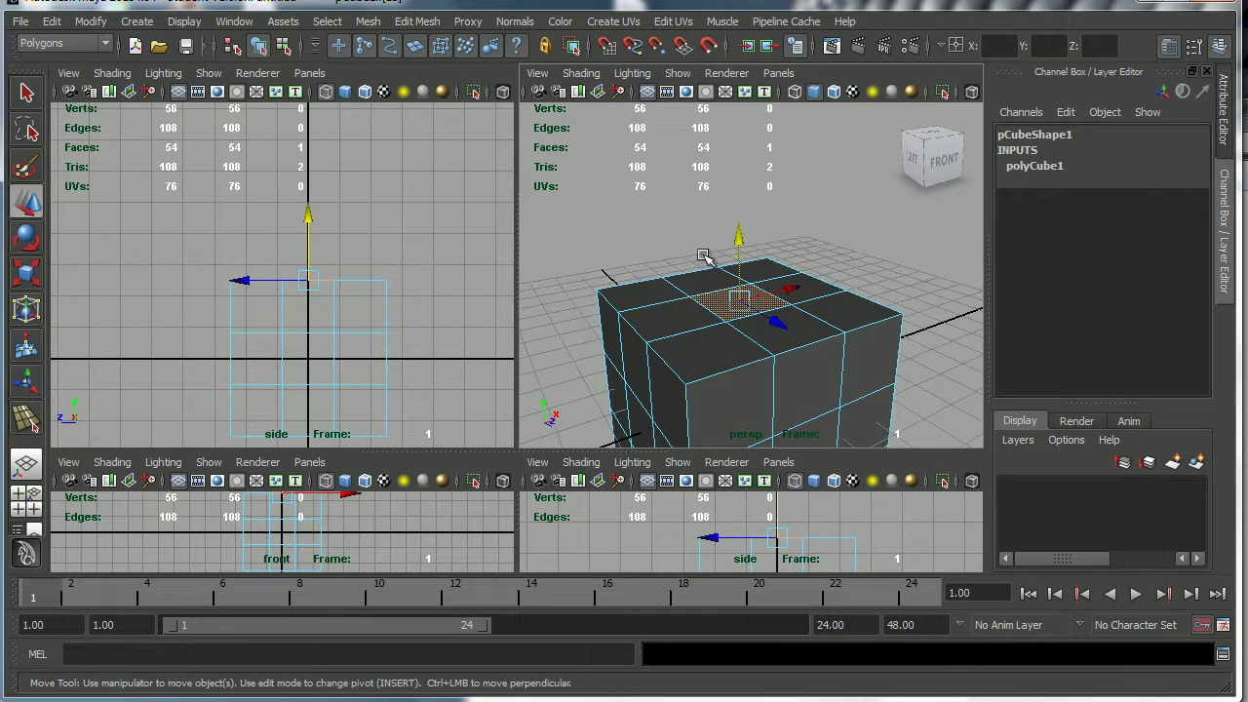
# - Extrude the cube's top centre face upward about 5.3 units to form a square column
pyautogui.click(426, 22)
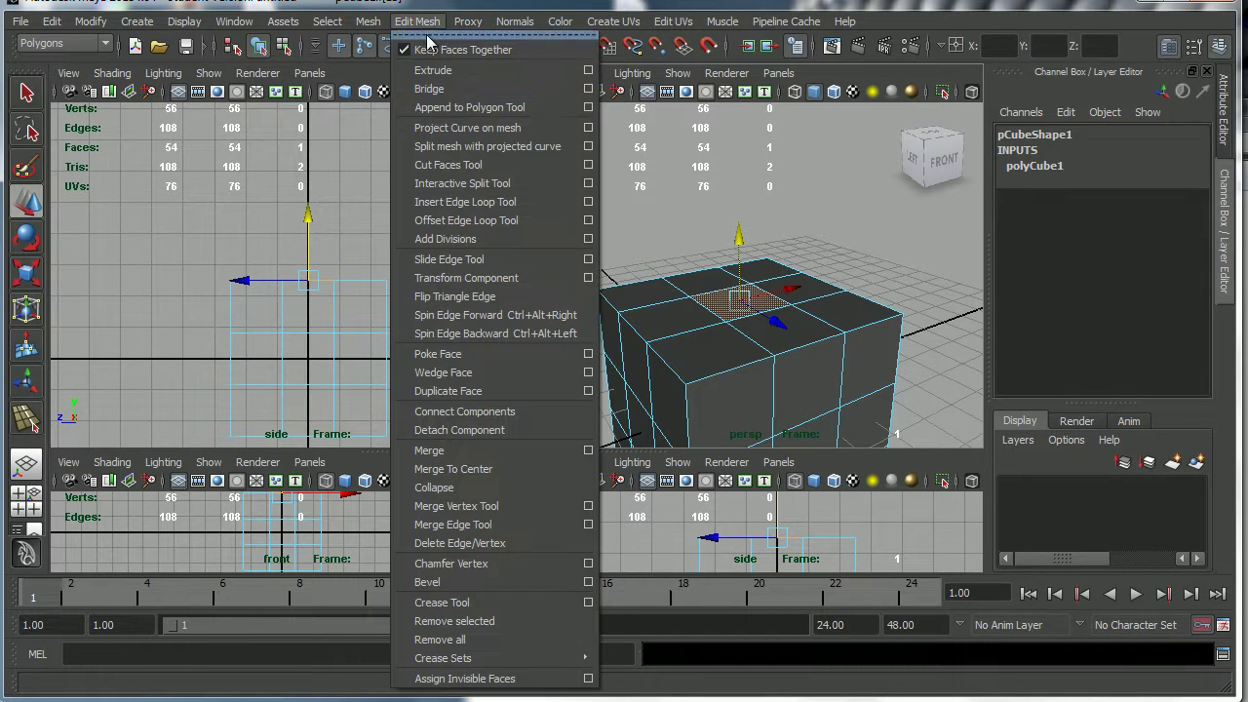
pyautogui.click(432, 70)
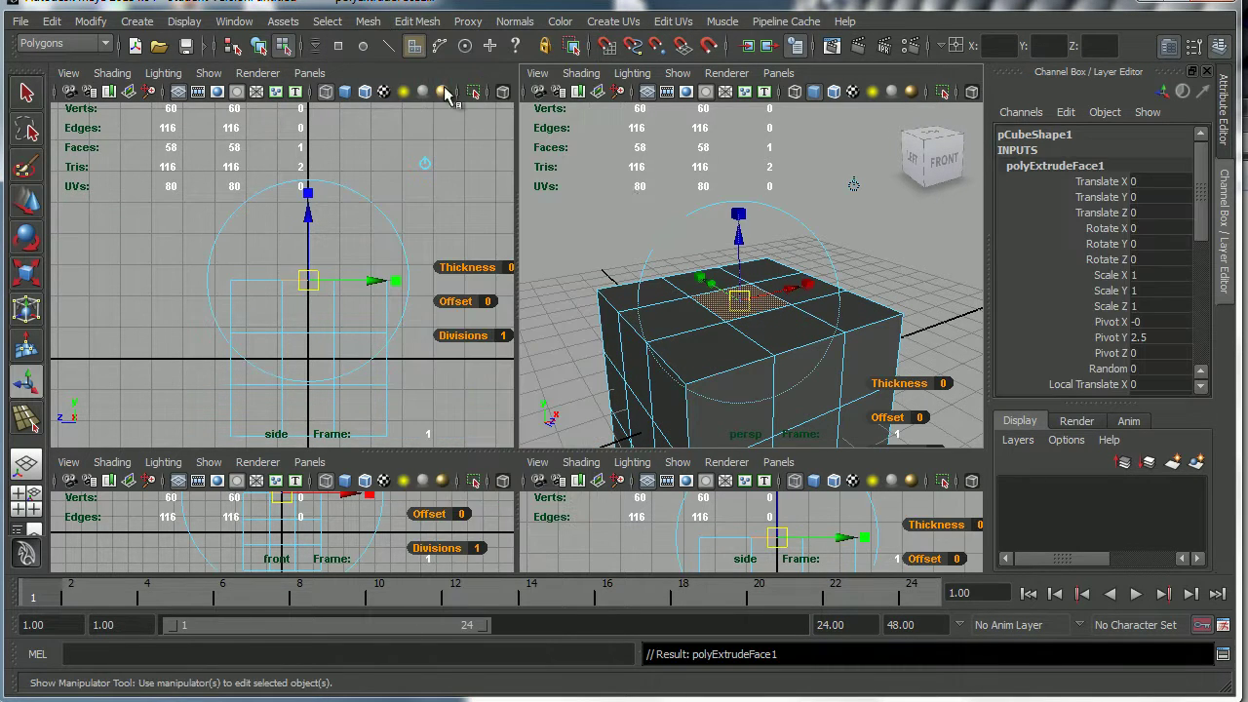
pyautogui.moveTo(739, 244); pyautogui.dragTo(739, 123)
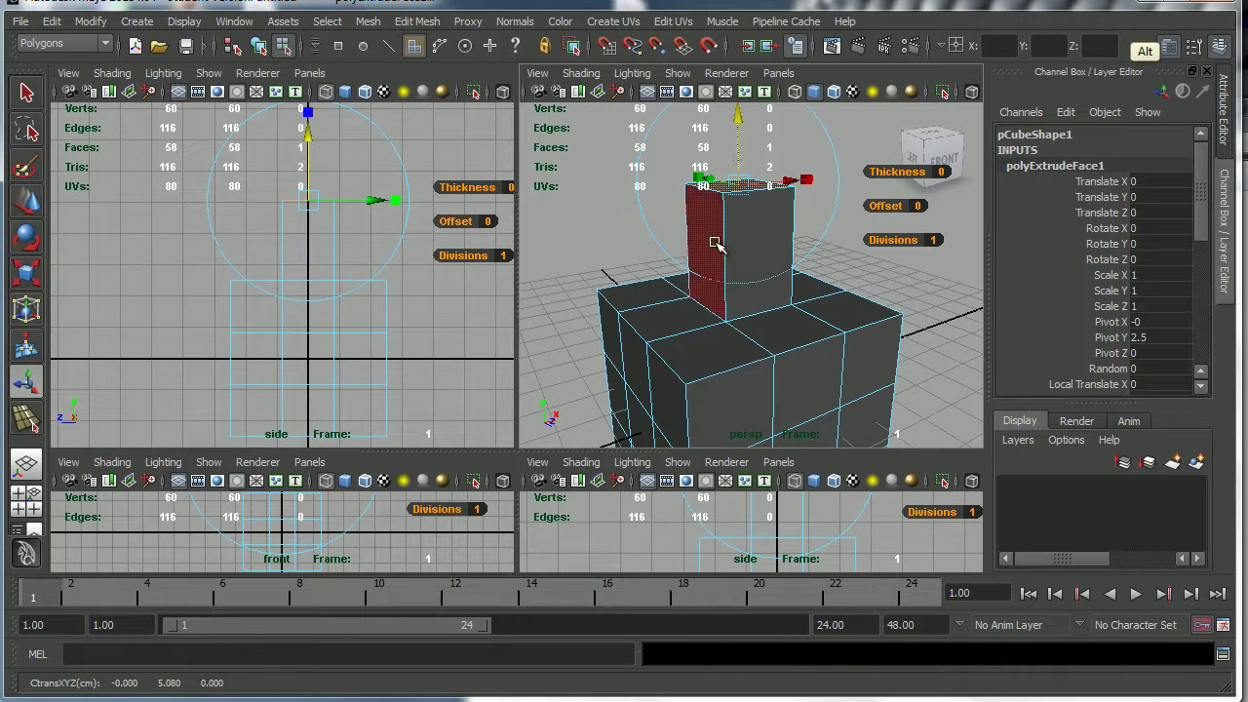
pyautogui.keyDown('alt'); pyautogui.moveTo(718, 270); pyautogui.dragTo(731, 338, button='middle'); pyautogui.keyUp('alt')
pyautogui.keyDown('alt'); pyautogui.moveTo(731, 338); pyautogui.dragTo(676, 335, button='right'); pyautogui.keyUp('alt')
pyautogui.moveTo(749, 190); pyautogui.dragTo(751, 106)
pyautogui.keyDown('alt'); pyautogui.moveTo(746, 266); pyautogui.dragTo(725, 244); pyautogui.keyUp('alt')
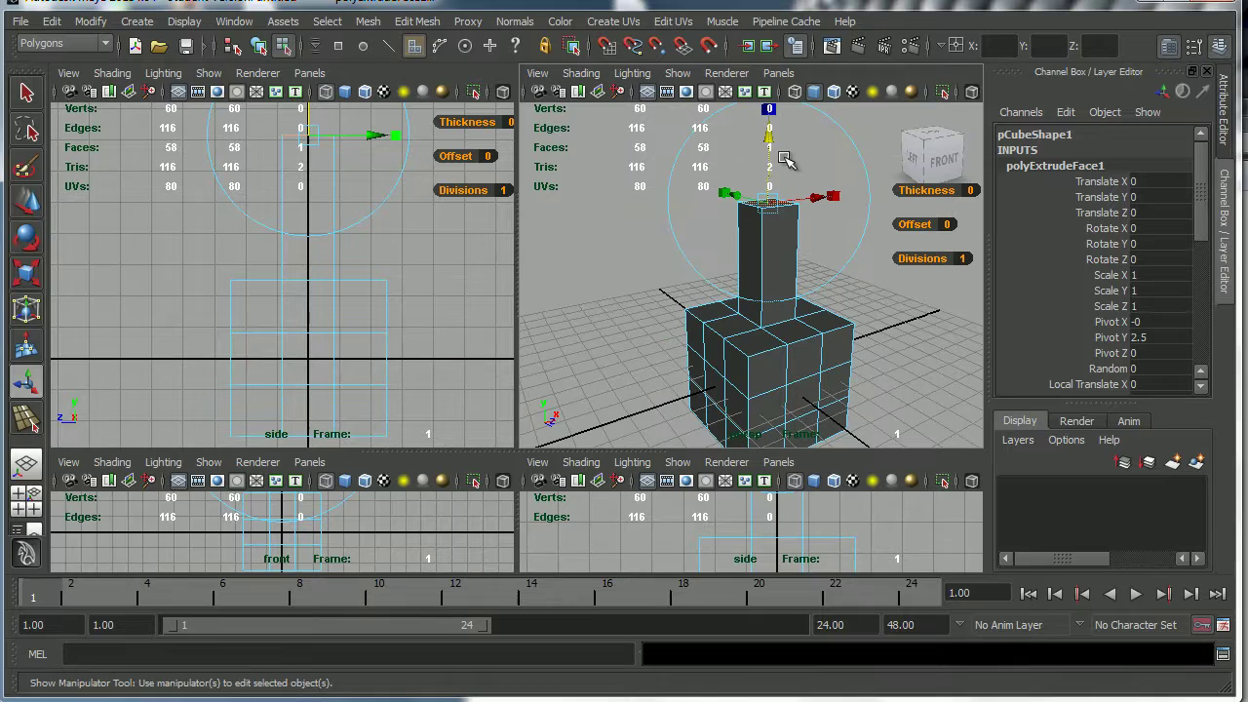
pyautogui.moveTo(771, 140); pyautogui.dragTo(771, 115)
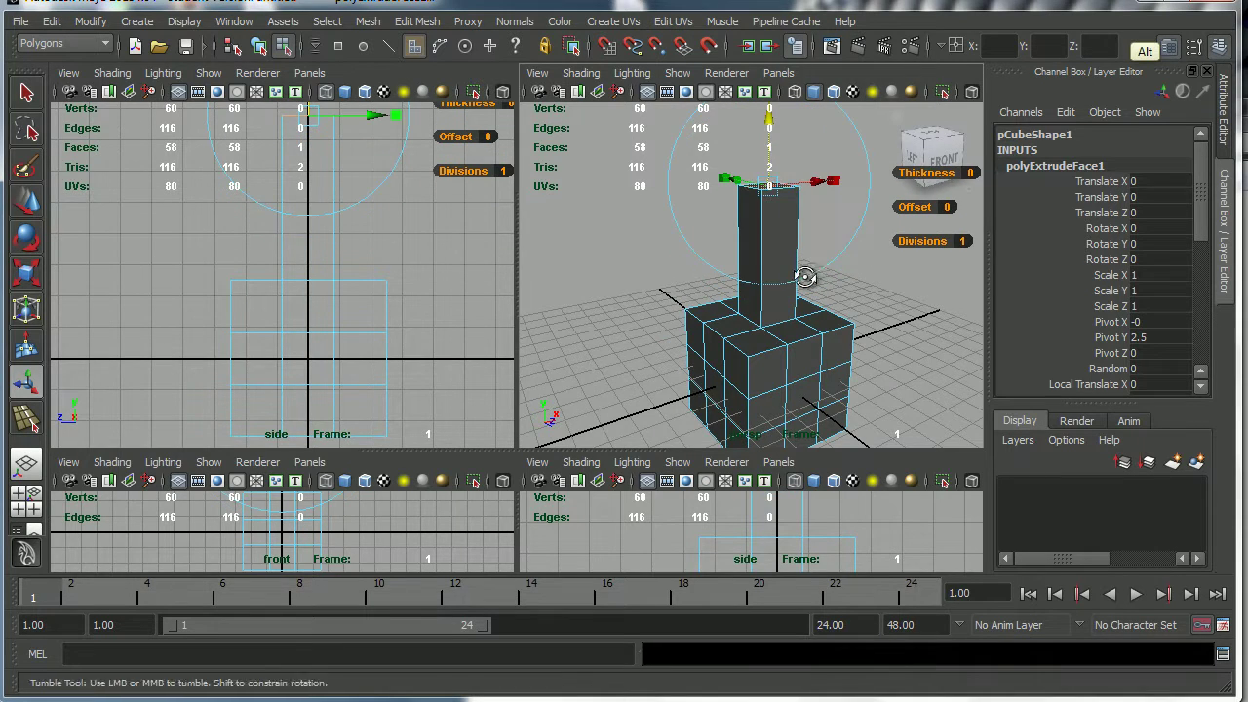
# - Extrude the column's top face in place and scale it inward to about 0.667 in local X and 0.673 in local Y
pyautogui.keyDown('alt'); pyautogui.moveTo(794, 252); pyautogui.dragTo(853, 261); pyautogui.keyUp('alt')
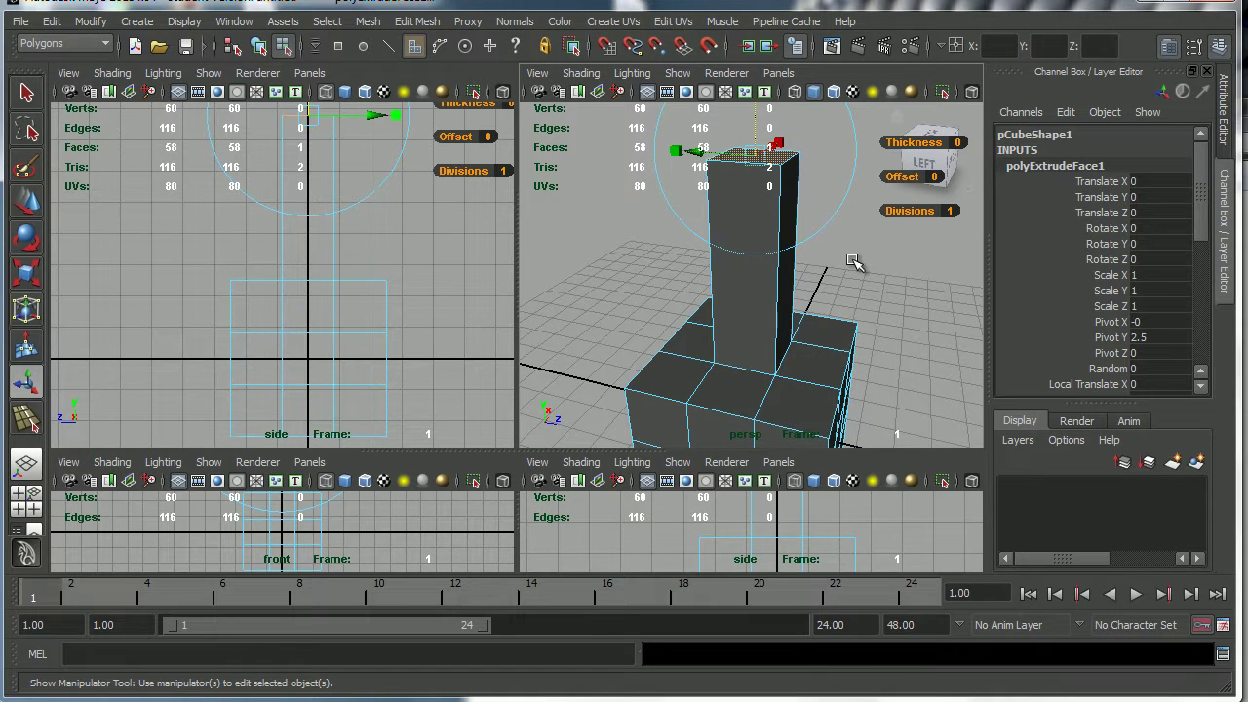
pyautogui.keyDown('alt'); pyautogui.moveTo(727, 219); pyautogui.dragTo(792, 314); pyautogui.keyUp('alt')
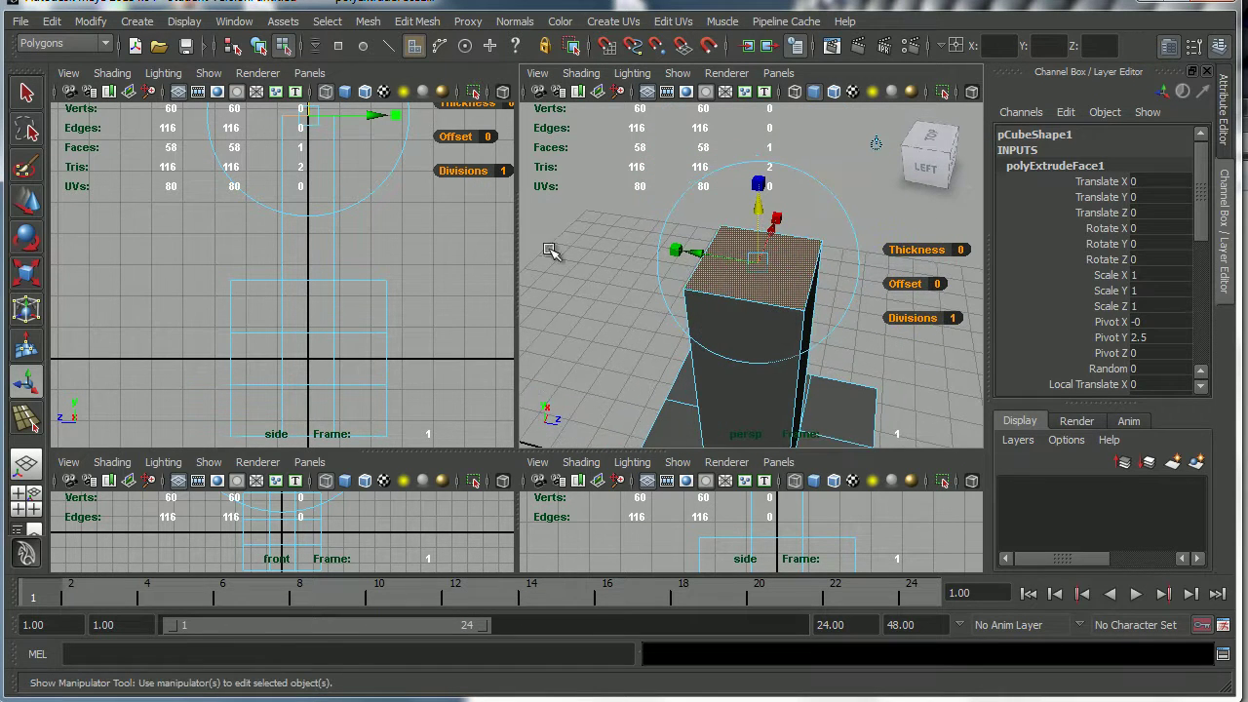
pyautogui.click(26, 93)
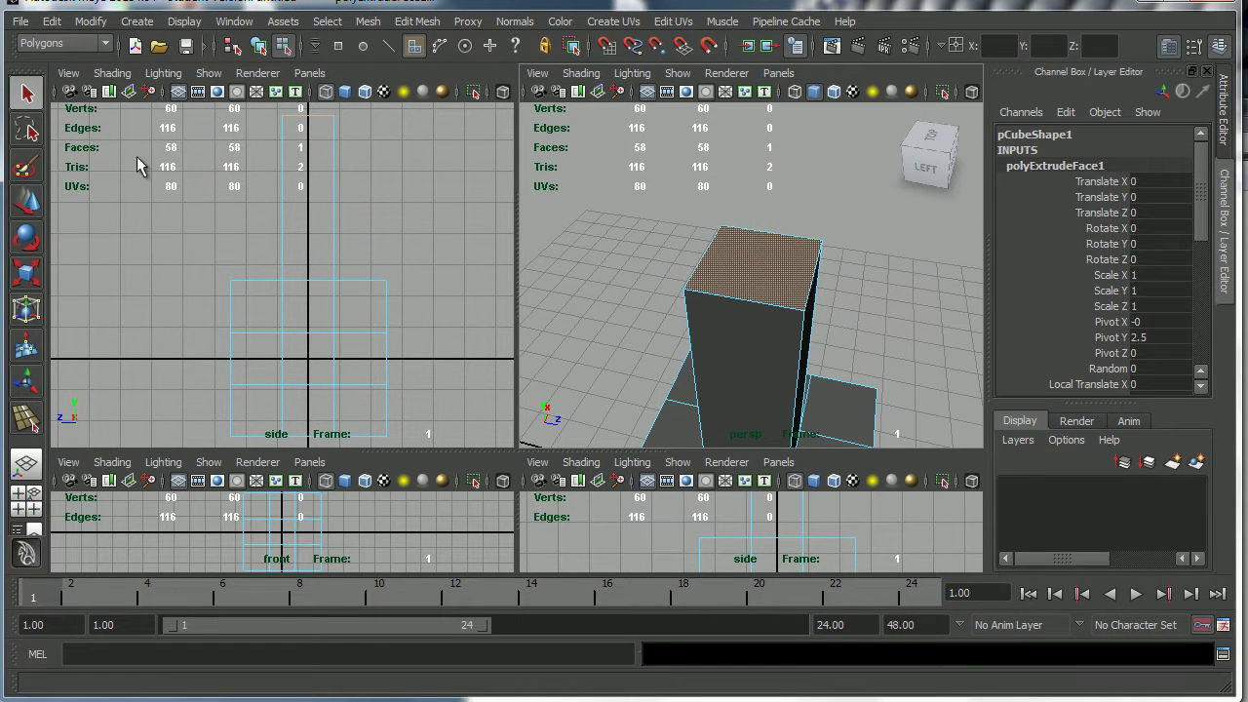
pyautogui.click(765, 273)
pyautogui.moveTo(764, 272); pyautogui.dragTo(764, 298, button='right')
pyautogui.moveTo(759, 293)
pyautogui.keyDown('alt'); pyautogui.mouseDown()
pyautogui.moveTo(761, 272)
pyautogui.moveTo(731, 271)
pyautogui.moveTo(776, 295)
pyautogui.moveTo(760, 300)
pyautogui.moveTo(763, 291)
pyautogui.mouseUp(); pyautogui.keyUp('alt')
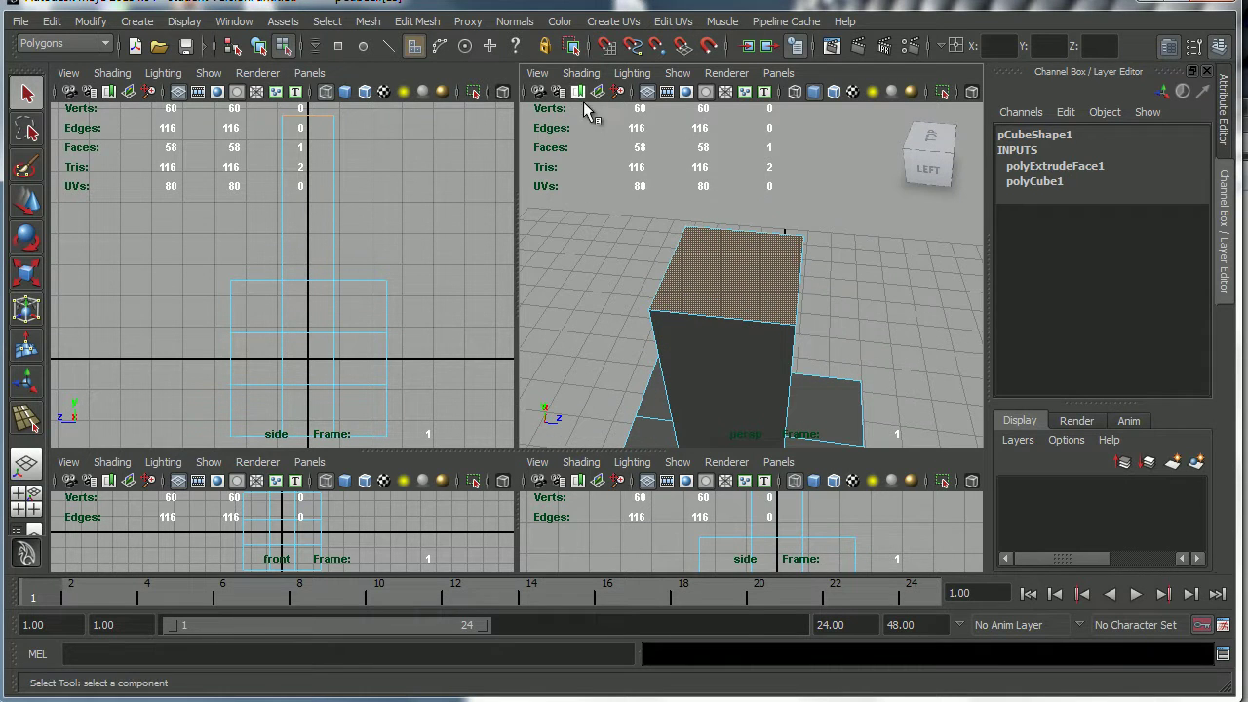
pyautogui.click(417, 22)
pyautogui.click(451, 71)
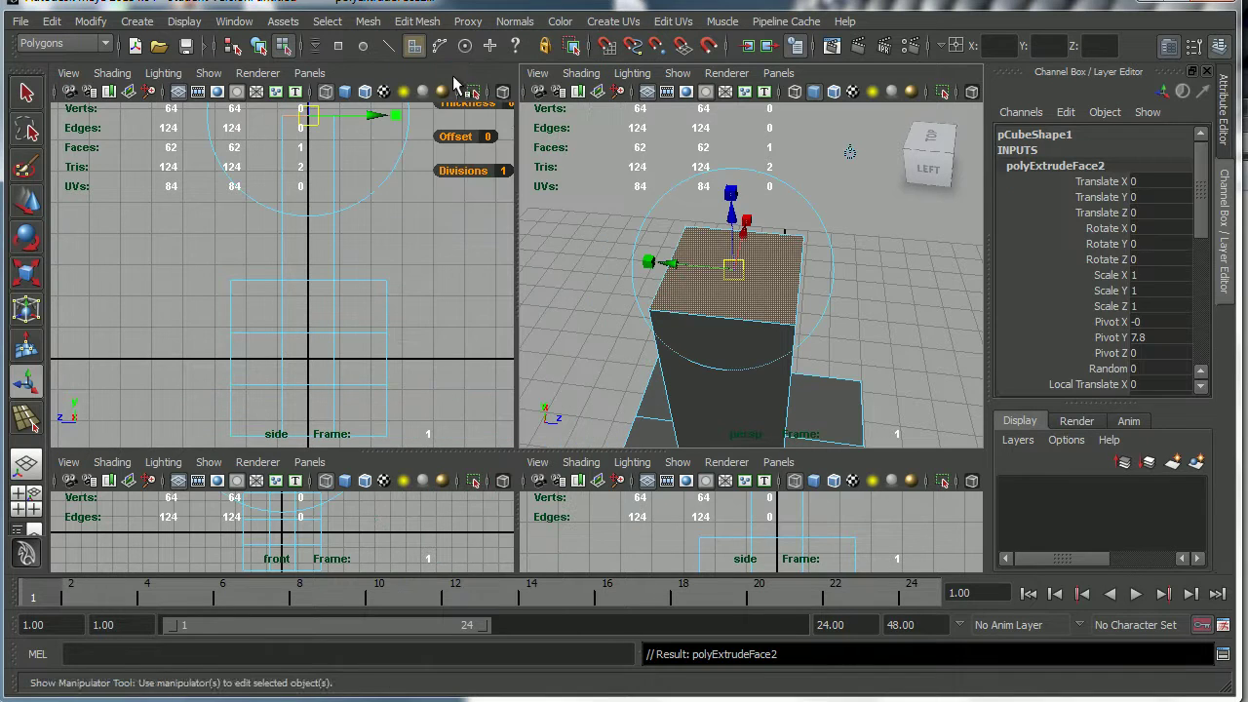
pyautogui.moveTo(650, 262); pyautogui.dragTo(675, 264)
pyautogui.moveTo(747, 220); pyautogui.dragTo(743, 236)
pyautogui.click(741, 234)
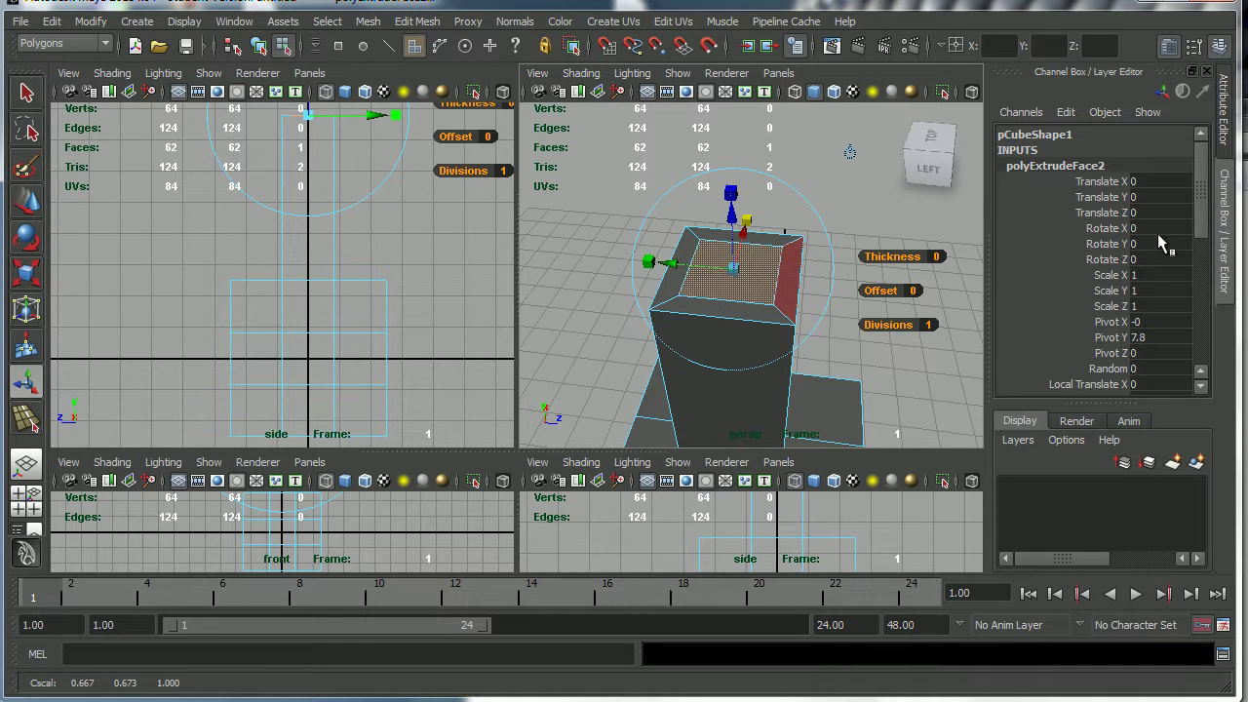
# - Set the inset extrusion's Local Scale X and Local Scale Y to 0.67
pyautogui.moveTo(1207, 197); pyautogui.dragTo(1203, 307)
pyautogui.scroll(-1, 1200, 303)
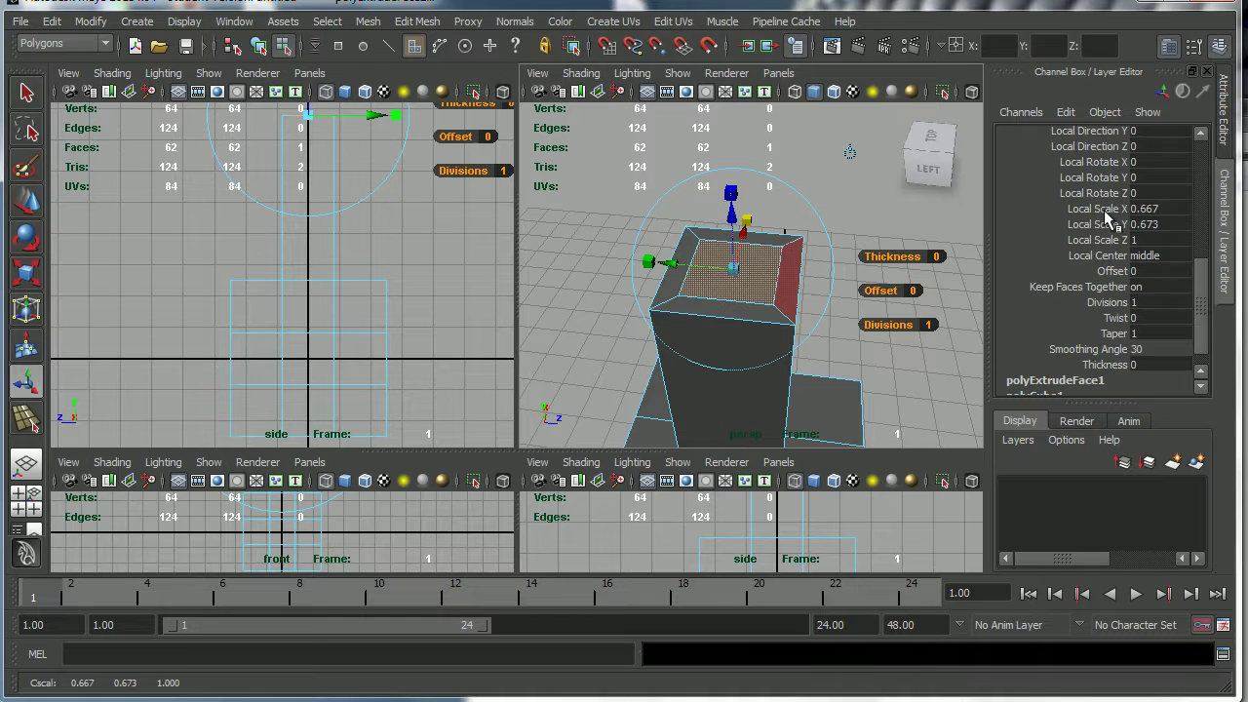
pyautogui.doubleClick(1173, 209)
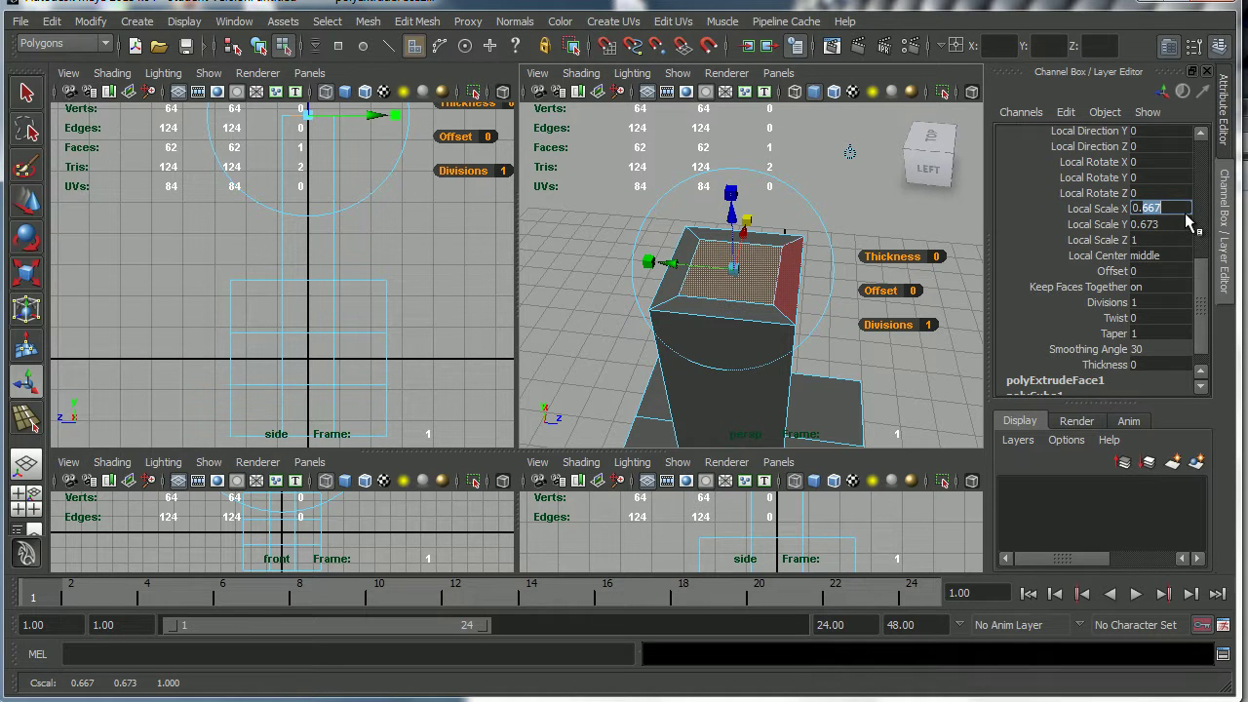
pyautogui.press('Right')
pyautogui.doubleClick(1165, 226)
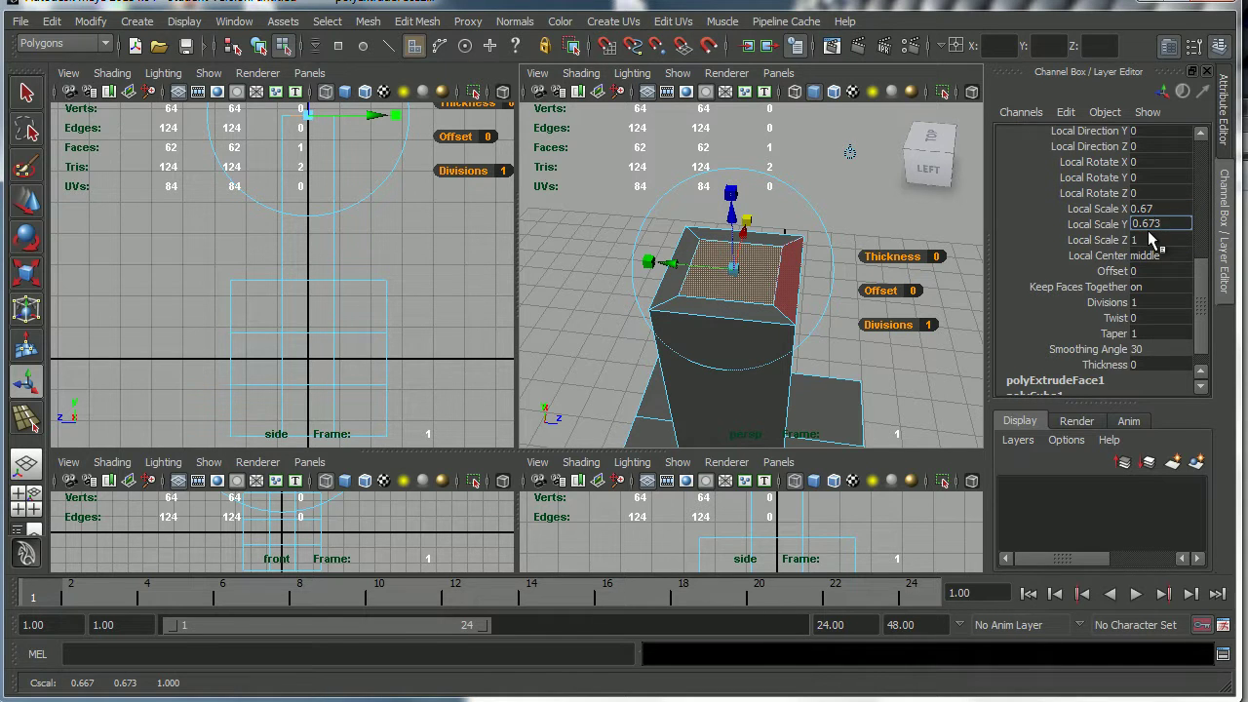
pyautogui.press('Return')
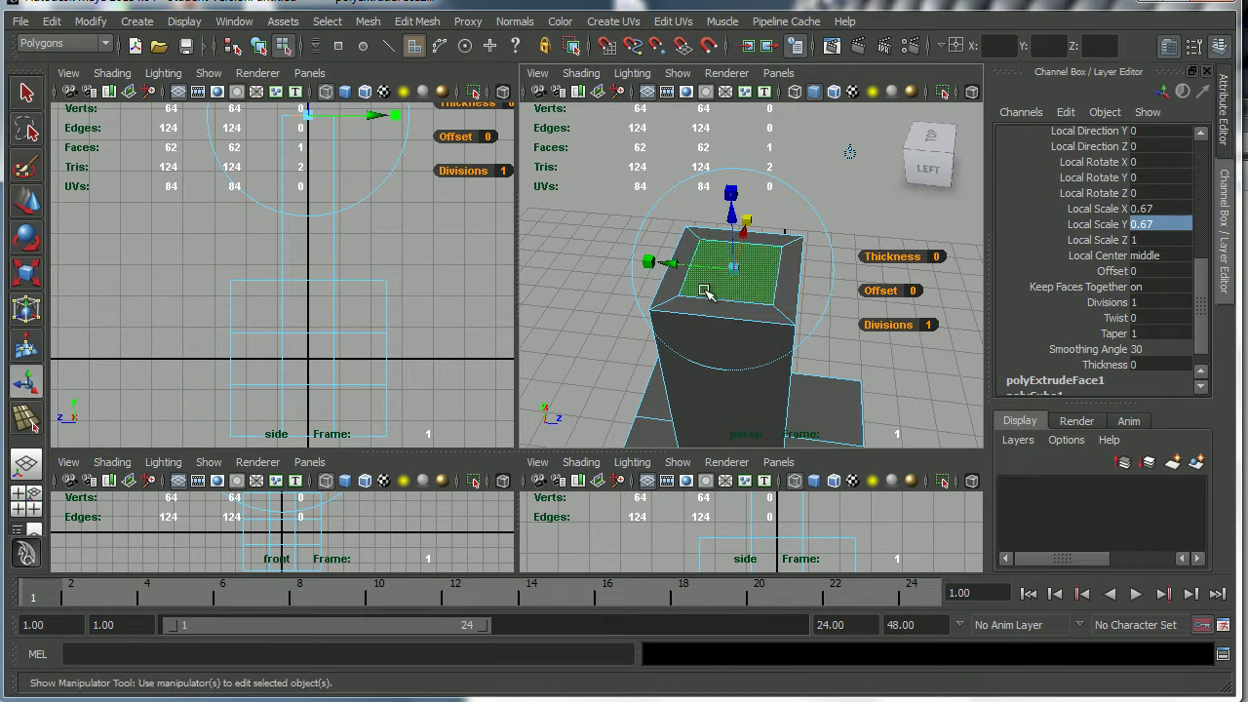
# - Extrude the inset face upward about 5.1 units to form a second, narrower column section
pyautogui.moveTo(736, 322)
pyautogui.keyDown('alt'); pyautogui.mouseDown(button='middle')
pyautogui.moveTo(736, 282)
pyautogui.moveTo(746, 342)
pyautogui.mouseUp(button='middle'); pyautogui.keyUp('alt')
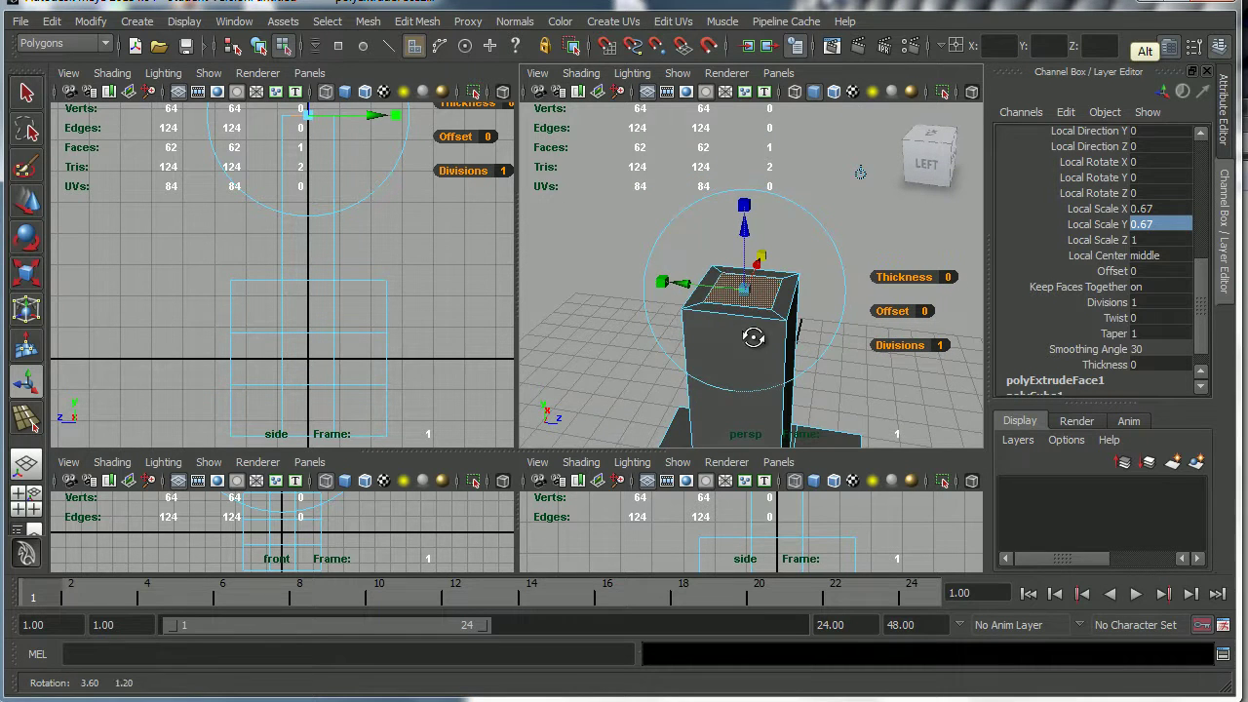
pyautogui.click(28, 93)
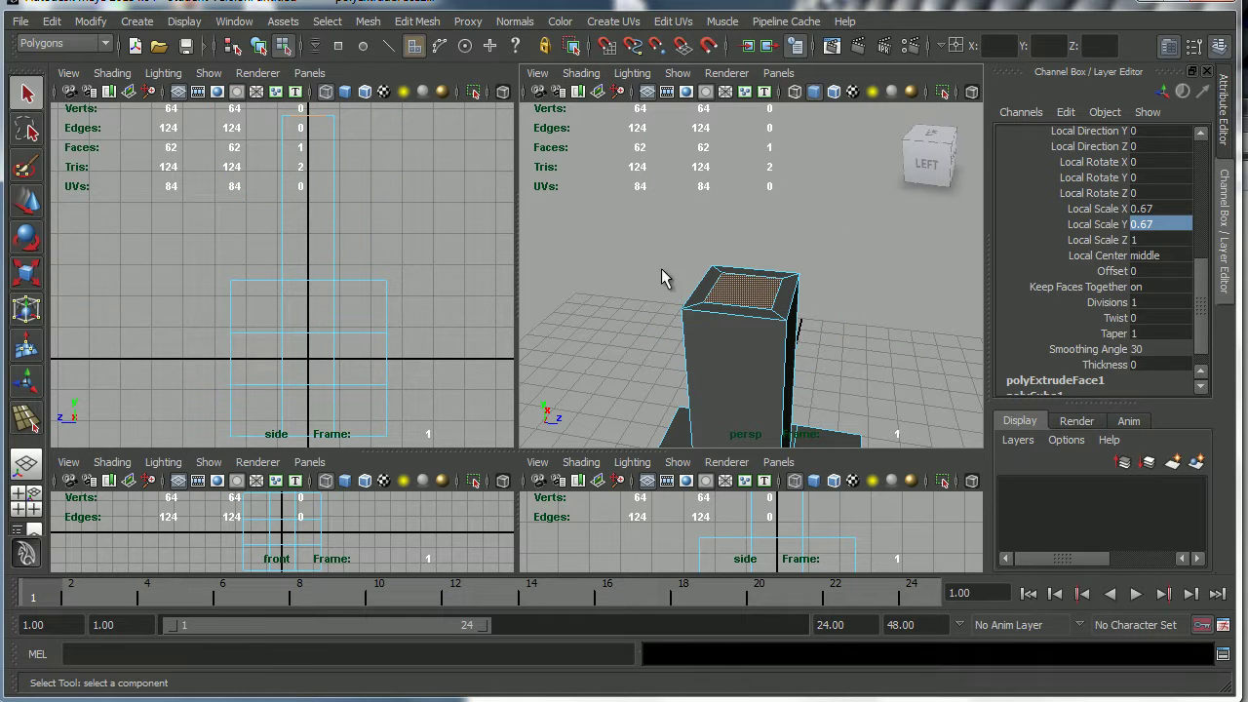
pyautogui.click(751, 302)
pyautogui.click(425, 22)
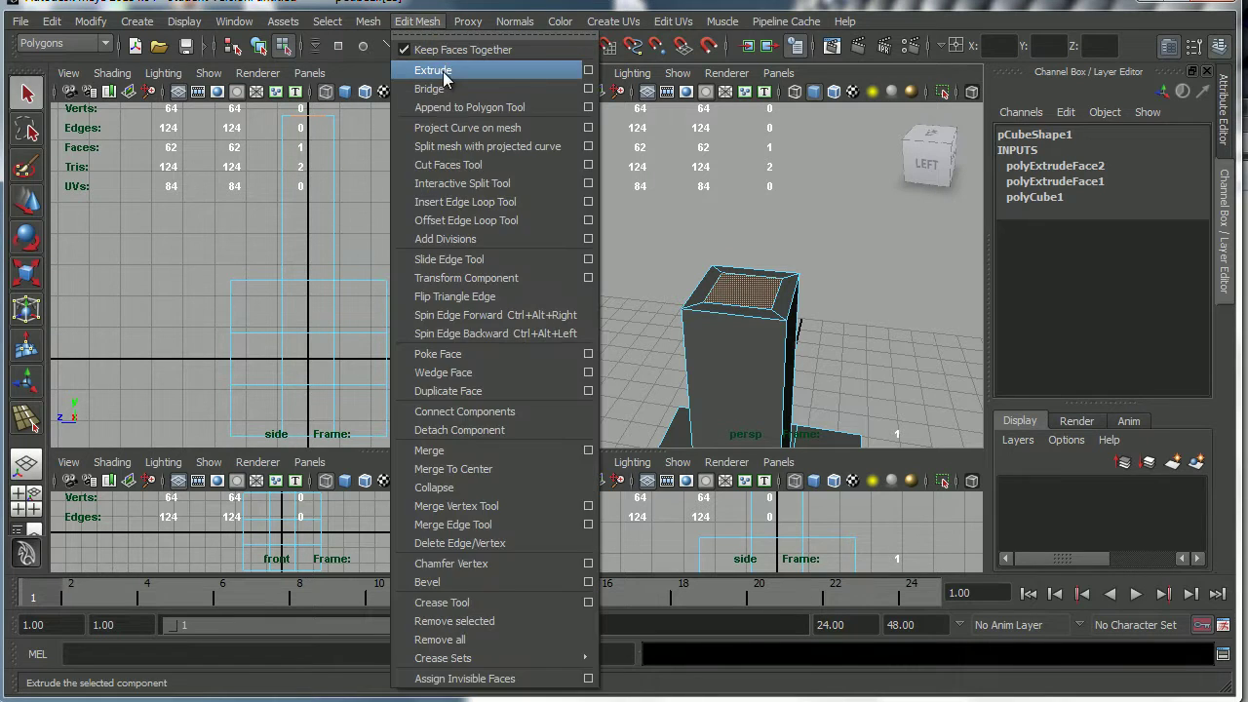
pyautogui.click(453, 74)
pyautogui.moveTo(759, 226); pyautogui.dragTo(750, 194)
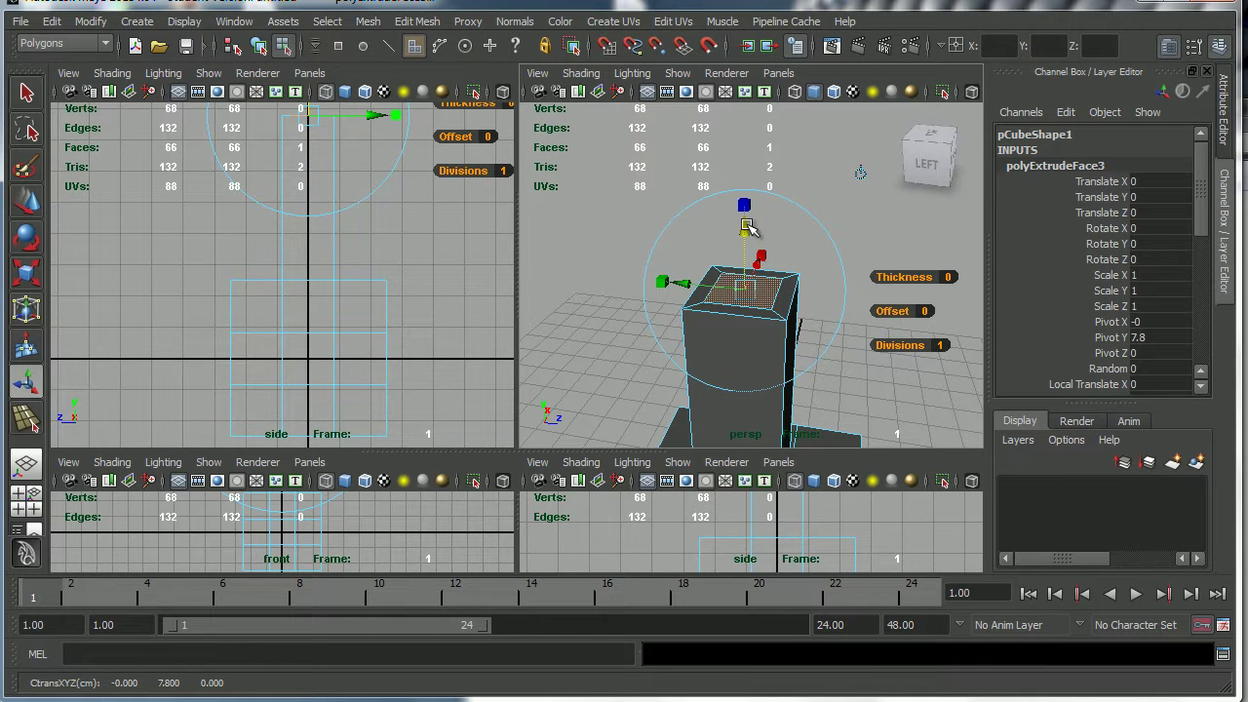
pyautogui.moveTo(747, 227); pyautogui.dragTo(745, 136)
pyautogui.keyDown('alt'); pyautogui.moveTo(744, 245); pyautogui.dragTo(691, 298, button='right'); pyautogui.keyUp('alt')
pyautogui.keyDown('alt'); pyautogui.moveTo(720, 313); pyautogui.dragTo(724, 286); pyautogui.keyUp('alt')
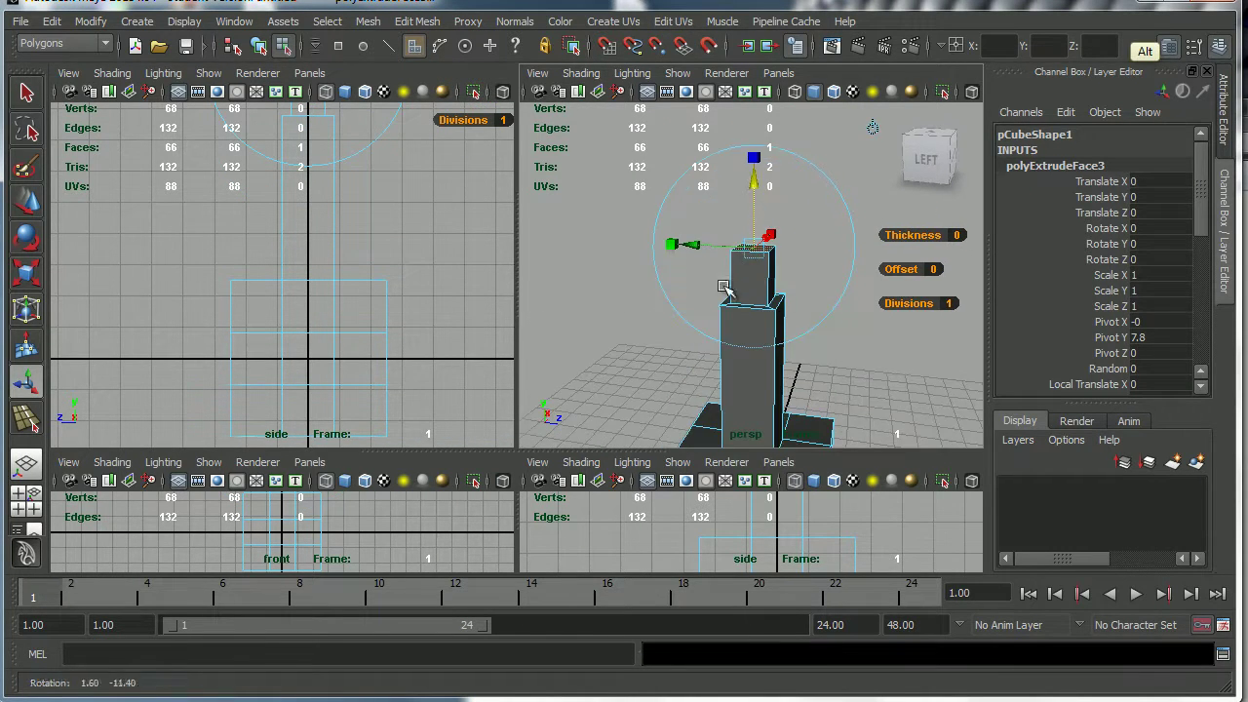
pyautogui.moveTo(756, 183); pyautogui.dragTo(755, 134)
pyautogui.keyDown('alt'); pyautogui.moveTo(753, 285); pyautogui.dragTo(752, 279, button='middle'); pyautogui.keyUp('alt')
pyautogui.keyDown('alt'); pyautogui.moveTo(752, 279); pyautogui.dragTo(687, 285, button='right'); pyautogui.keyUp('alt')
pyautogui.keyDown('alt'); pyautogui.moveTo(738, 290); pyautogui.dragTo(711, 291); pyautogui.keyUp('alt')
pyautogui.moveTo(736, 178); pyautogui.dragTo(732, 154)
# - Clear the selection and leave the extrude manipulator, then select only the top face of the narrower column section
pyautogui.keyDown('alt'); pyautogui.moveTo(758, 317); pyautogui.dragTo(747, 223, button='middle'); pyautogui.keyUp('alt')
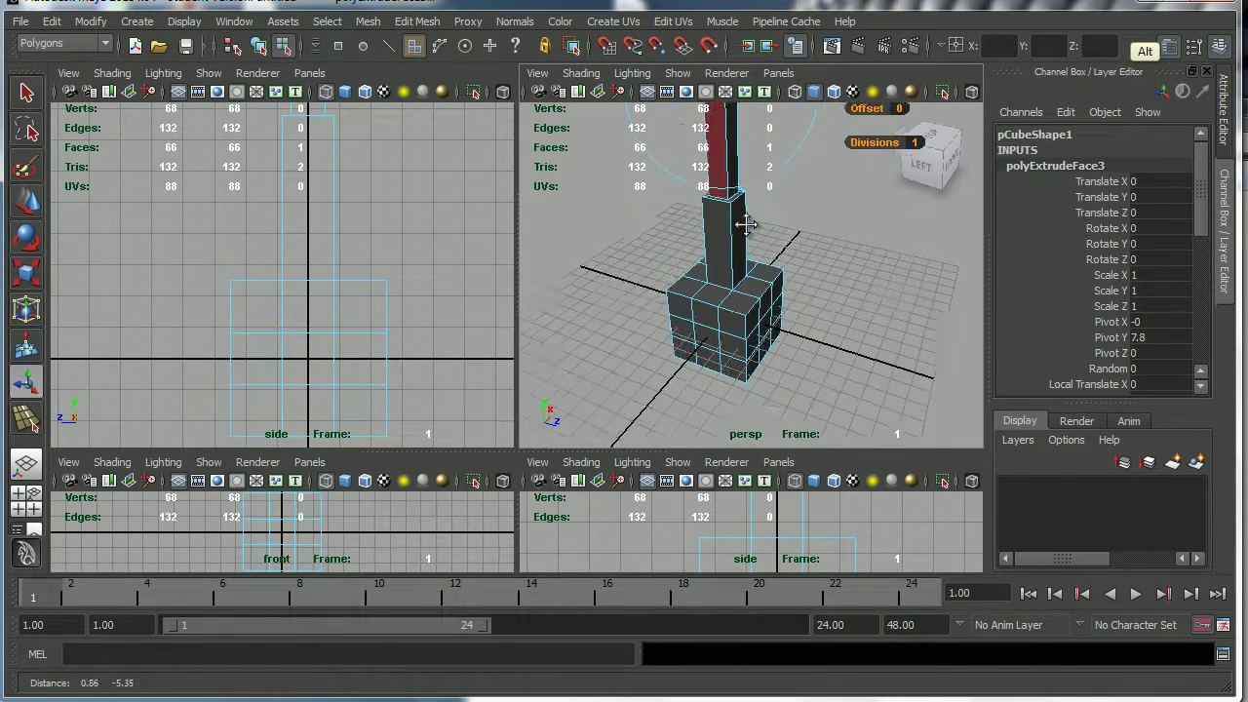
pyautogui.keyDown('alt'); pyautogui.moveTo(749, 279); pyautogui.dragTo(733, 218); pyautogui.keyUp('alt')
pyautogui.keyDown('alt'); pyautogui.moveTo(732, 217); pyautogui.dragTo(755, 340, button='middle'); pyautogui.keyUp('alt')
pyautogui.keyDown('alt'); pyautogui.moveTo(770, 312); pyautogui.dragTo(752, 323); pyautogui.keyUp('alt')
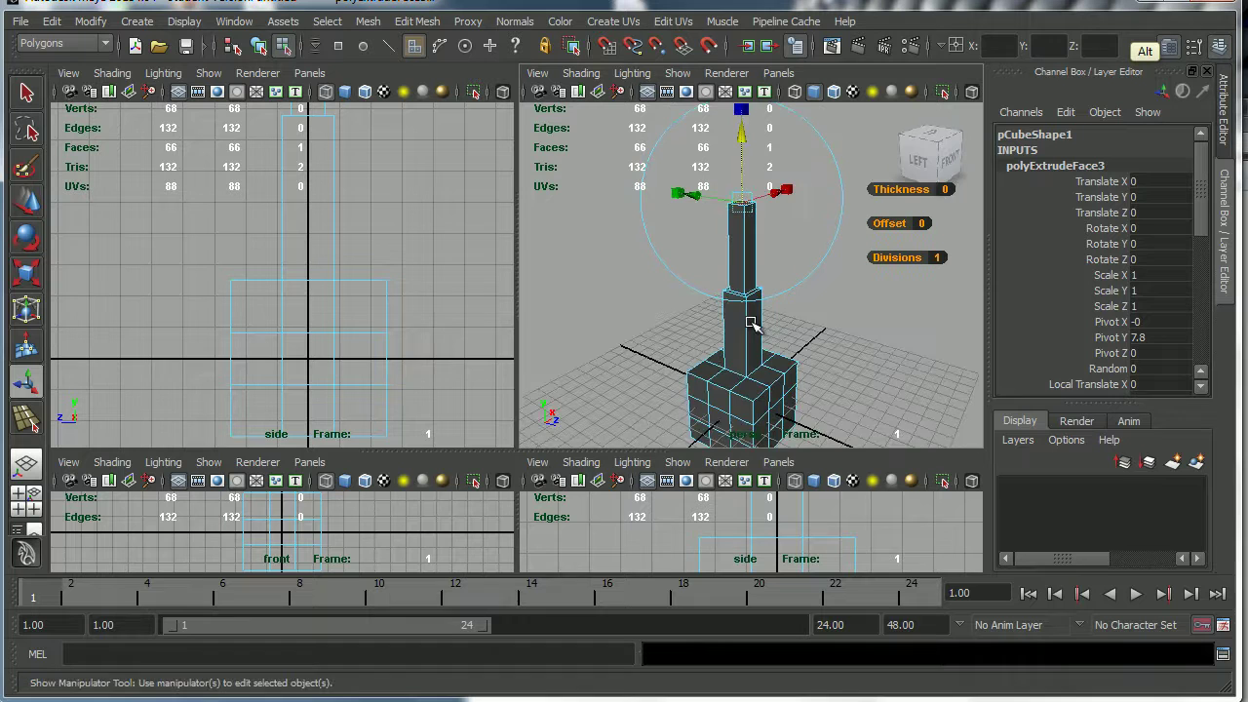
pyautogui.keyDown('alt'); pyautogui.moveTo(753, 305); pyautogui.dragTo(817, 293, button='right'); pyautogui.keyUp('alt')
pyautogui.keyDown('alt'); pyautogui.moveTo(772, 247); pyautogui.dragTo(779, 367, button='middle'); pyautogui.keyUp('alt')
pyautogui.keyDown('alt'); pyautogui.moveTo(787, 363); pyautogui.dragTo(858, 353, button='right'); pyautogui.keyUp('alt')
pyautogui.keyDown('alt'); pyautogui.moveTo(786, 345); pyautogui.dragTo(773, 322, button='middle'); pyautogui.keyUp('alt')
pyautogui.keyDown('alt'); pyautogui.moveTo(773, 326); pyautogui.dragTo(877, 317, button='right'); pyautogui.keyUp('alt')
pyautogui.click(878, 318)
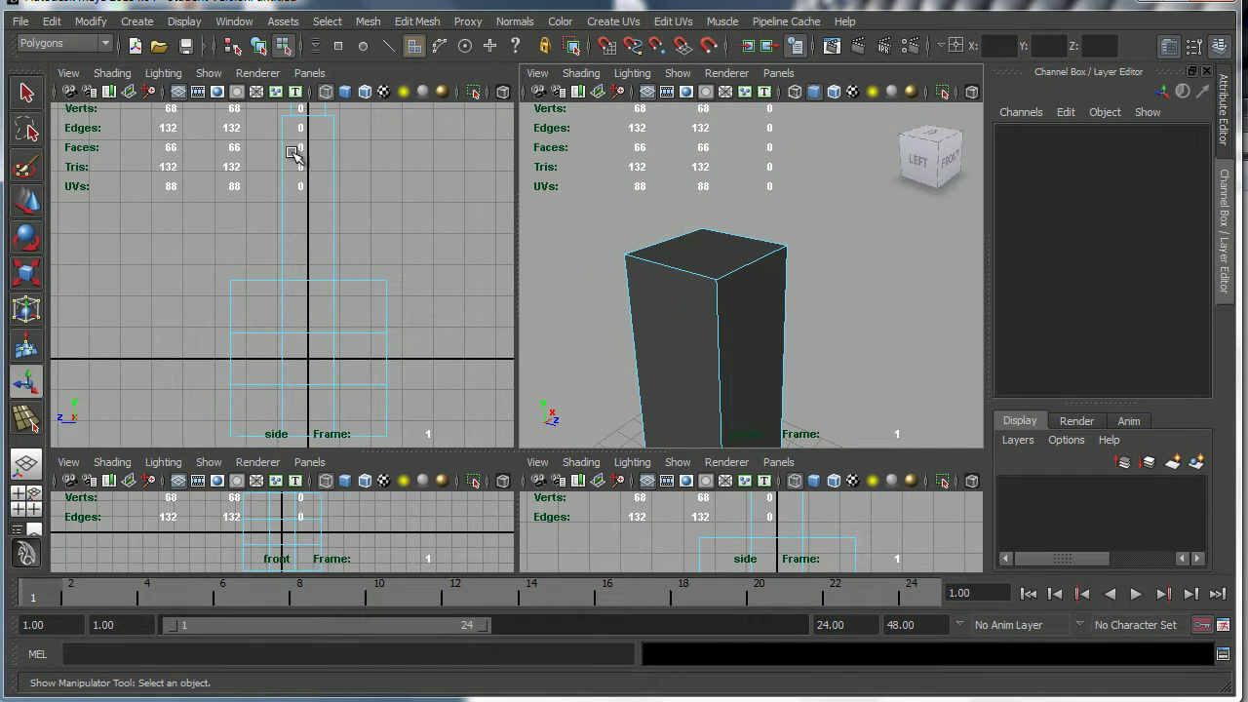
pyautogui.click(27, 94)
pyautogui.click(711, 256)
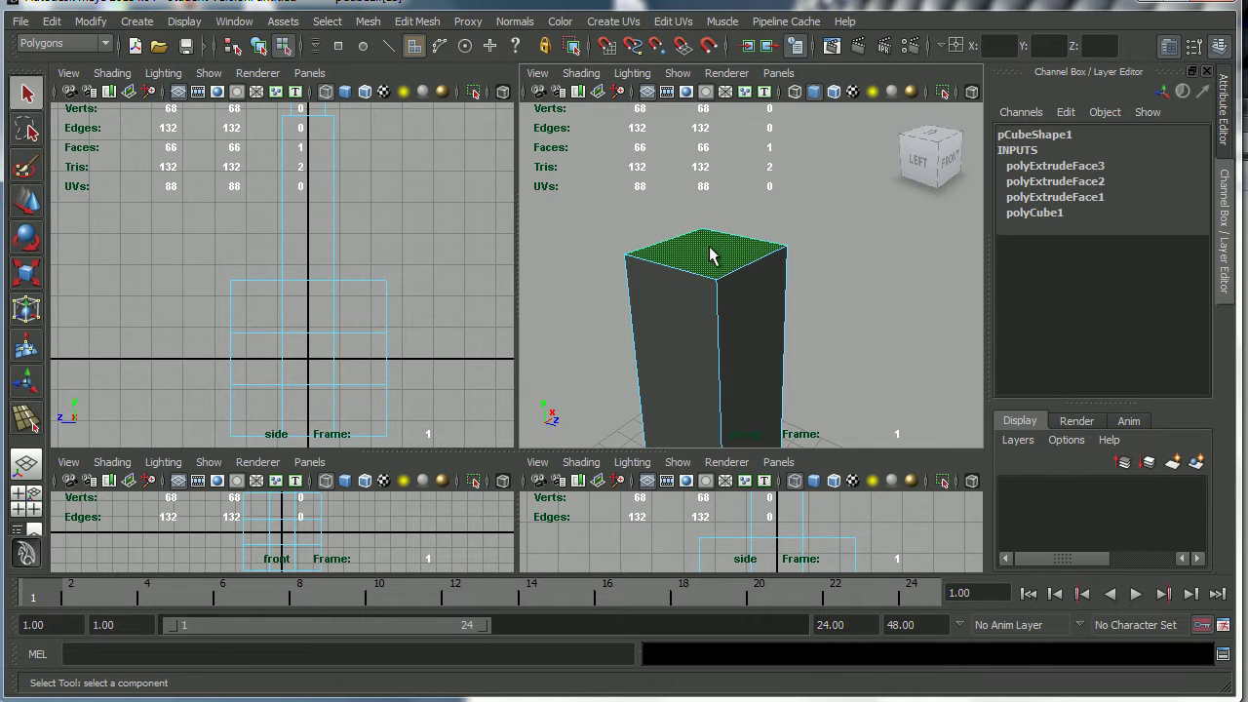
# - Extrude the narrower section's top face in place and scale it inward to about 0.68 in local X and similarly in local Y
pyautogui.click(442, 22)
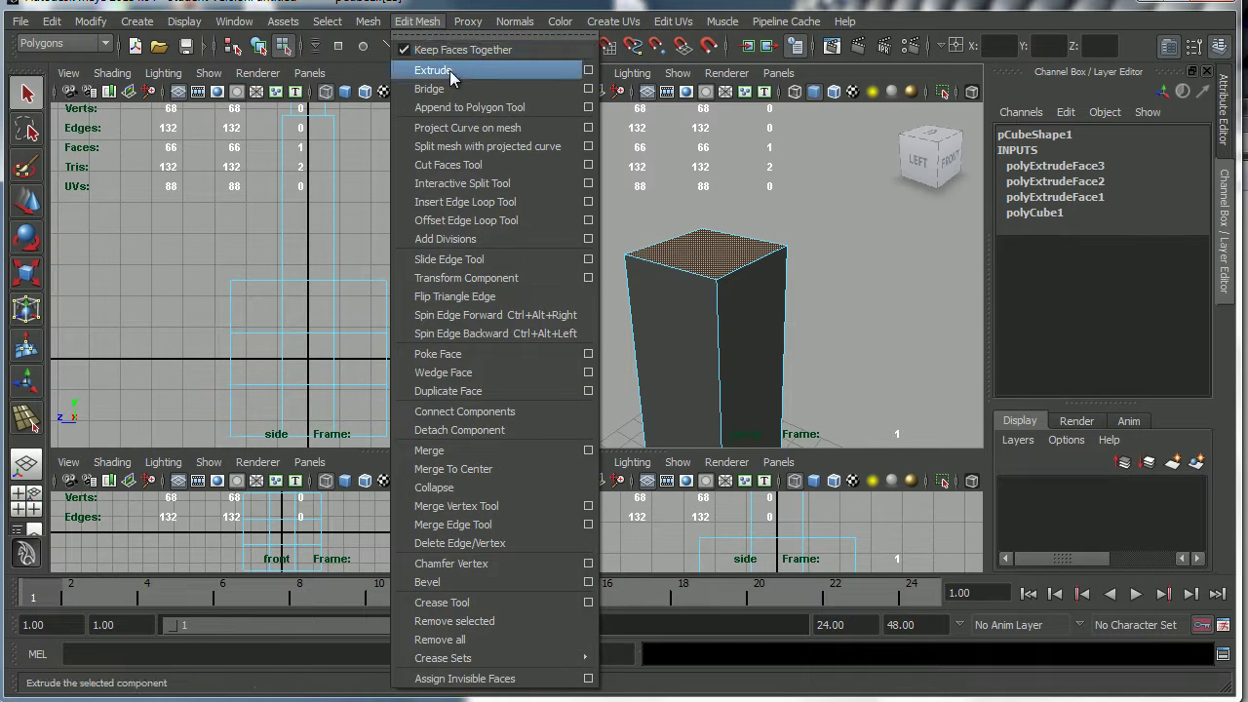
pyautogui.click(450, 73)
pyautogui.keyDown('alt'); pyautogui.moveTo(715, 260); pyautogui.dragTo(719, 303); pyautogui.keyUp('alt')
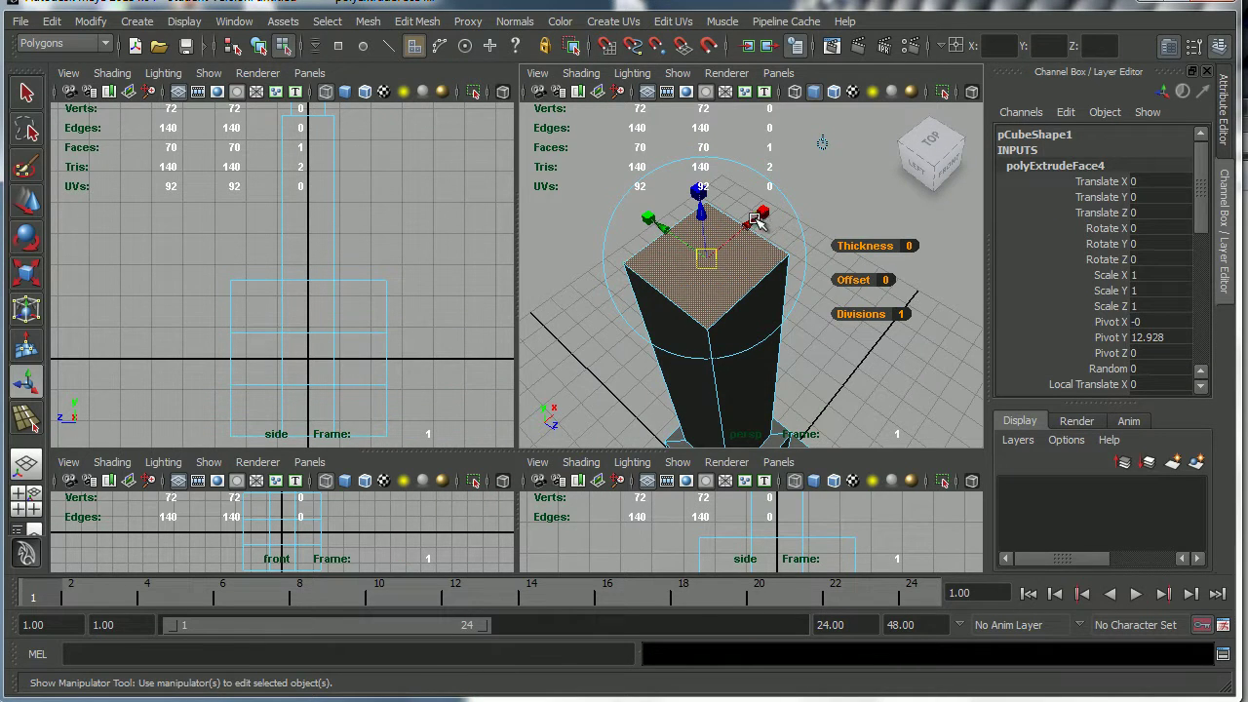
pyautogui.moveTo(759, 219); pyautogui.dragTo(748, 229)
pyautogui.moveTo(649, 217); pyautogui.dragTo(654, 220)
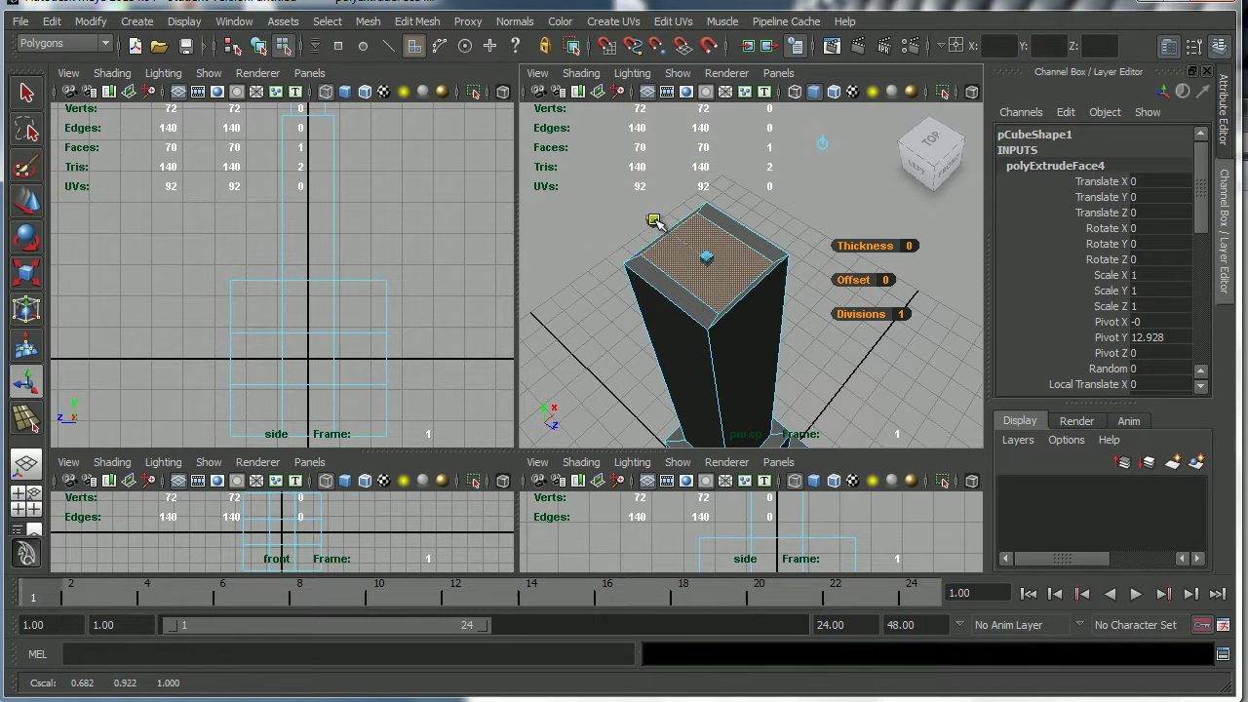
# - Reselect the new inset face and extrude it upward into a third, still narrower column section
pyautogui.keyDown('alt'); pyautogui.moveTo(700, 312); pyautogui.dragTo(708, 329, button='middle'); pyautogui.keyUp('alt')
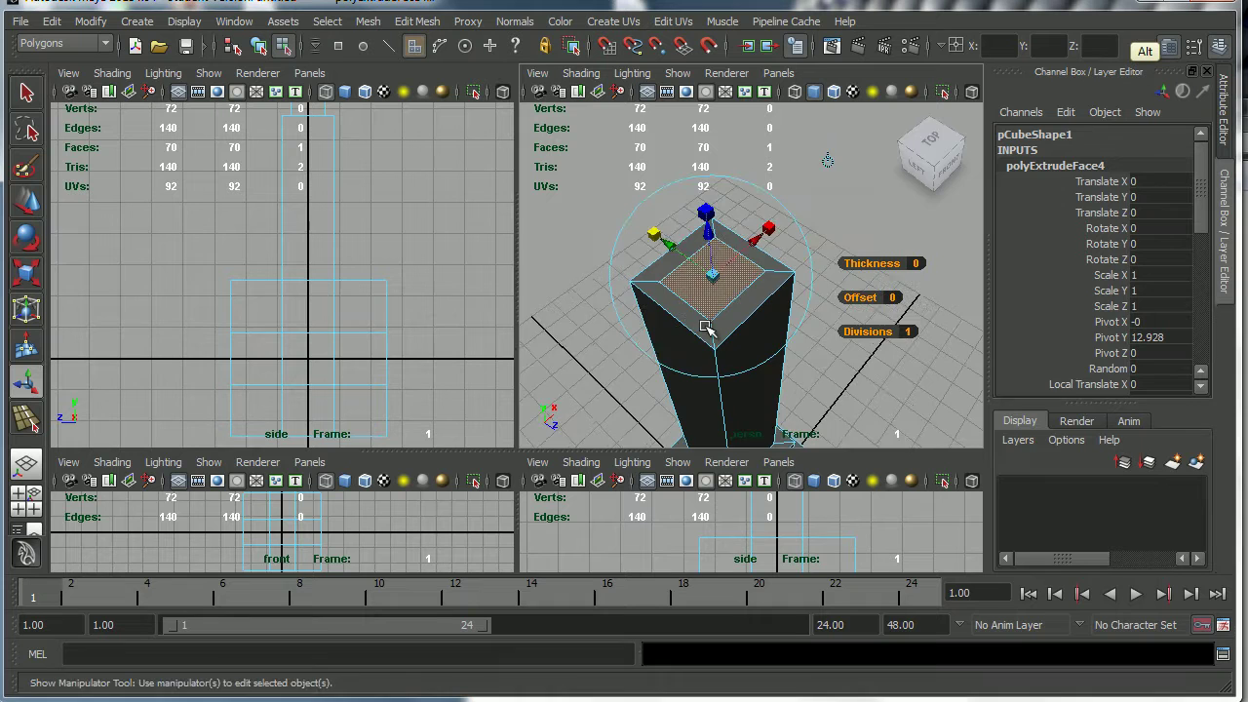
pyautogui.keyDown('alt'); pyautogui.moveTo(708, 329); pyautogui.dragTo(772, 276); pyautogui.keyUp('alt')
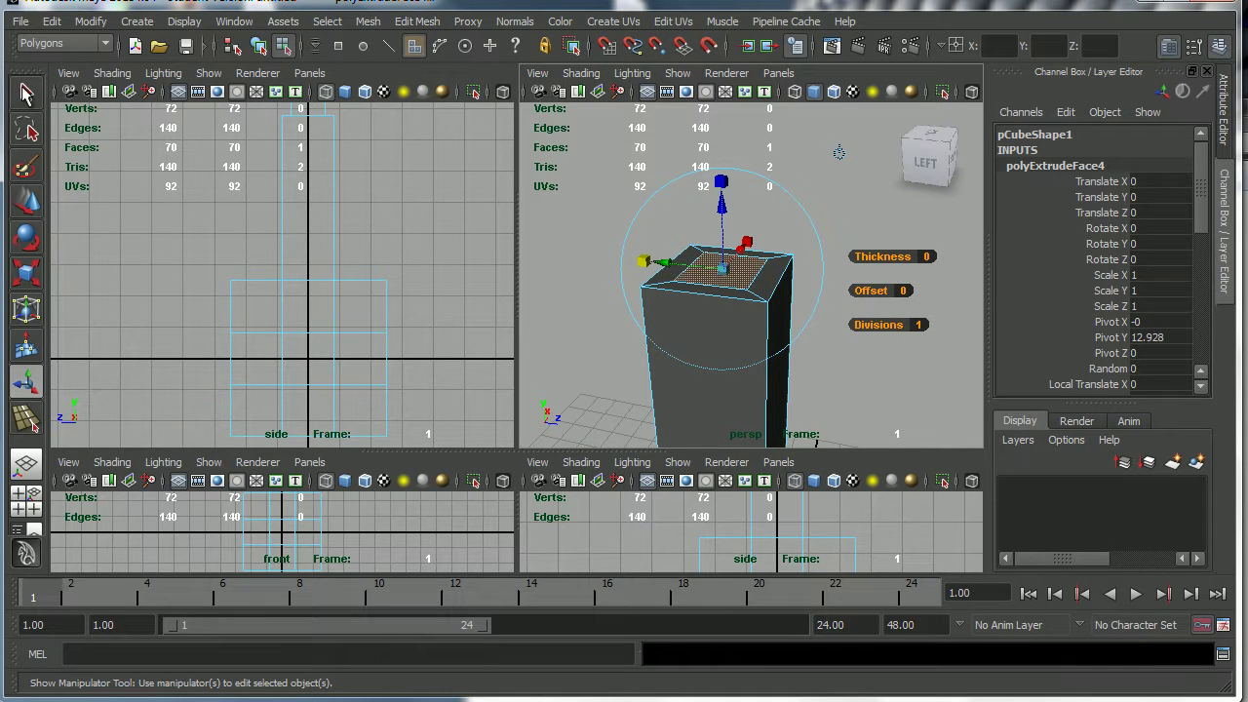
pyautogui.press('q')
pyautogui.click(585, 236)
pyautogui.click(696, 268)
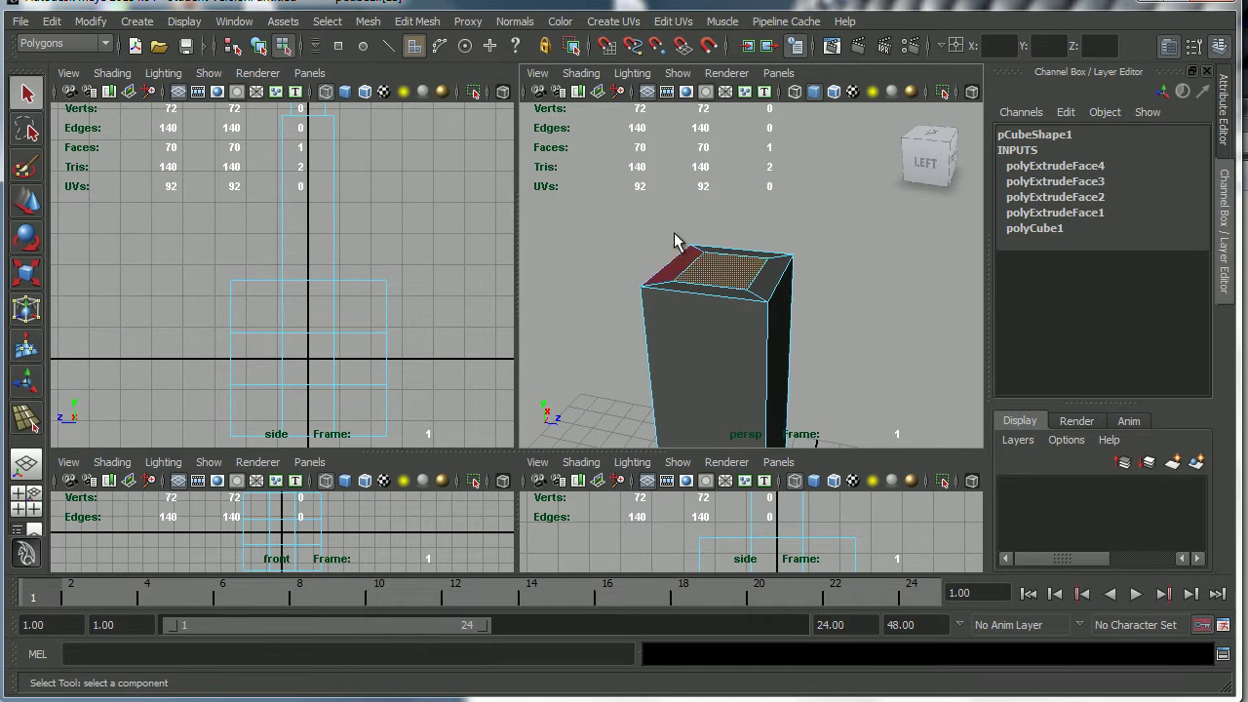
pyautogui.click(417, 20)
pyautogui.click(456, 76)
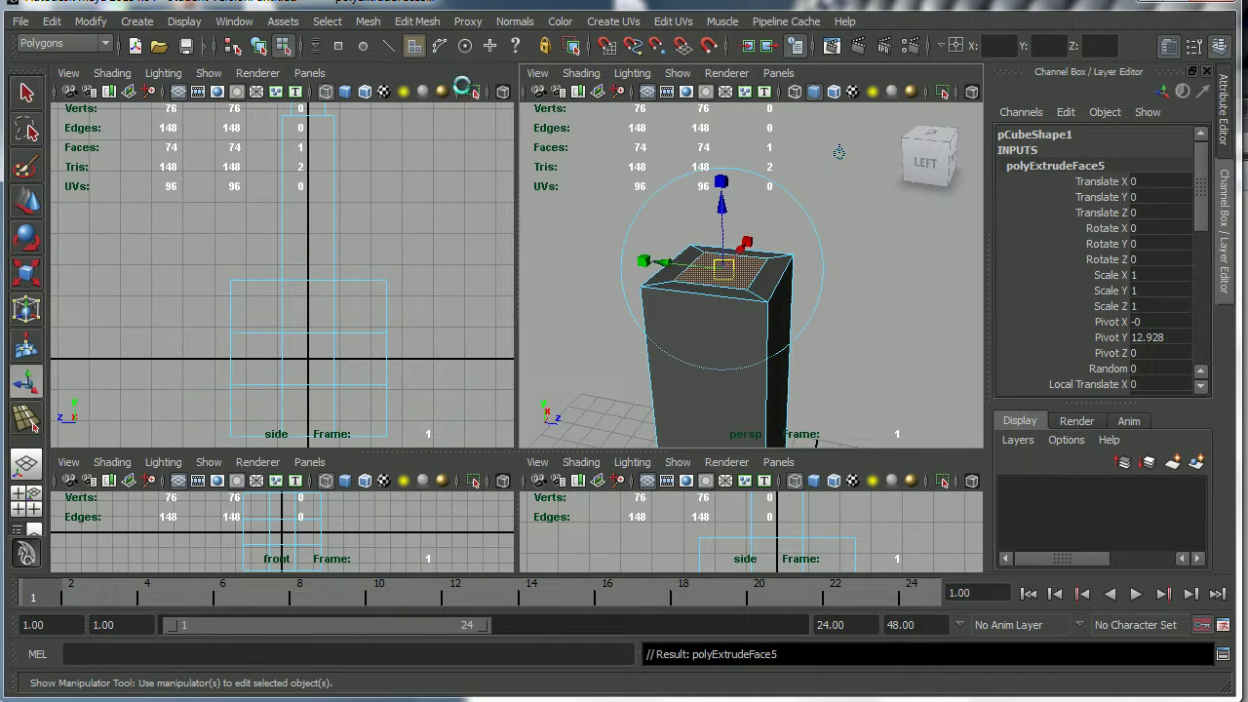
pyautogui.moveTo(722, 202); pyautogui.dragTo(725, 119)
pyautogui.keyDown('alt'); pyautogui.moveTo(727, 243); pyautogui.dragTo(736, 353, button='middle'); pyautogui.keyUp('alt')
pyautogui.keyDown('alt'); pyautogui.moveTo(737, 353); pyautogui.dragTo(713, 282, button='right'); pyautogui.keyUp('alt')
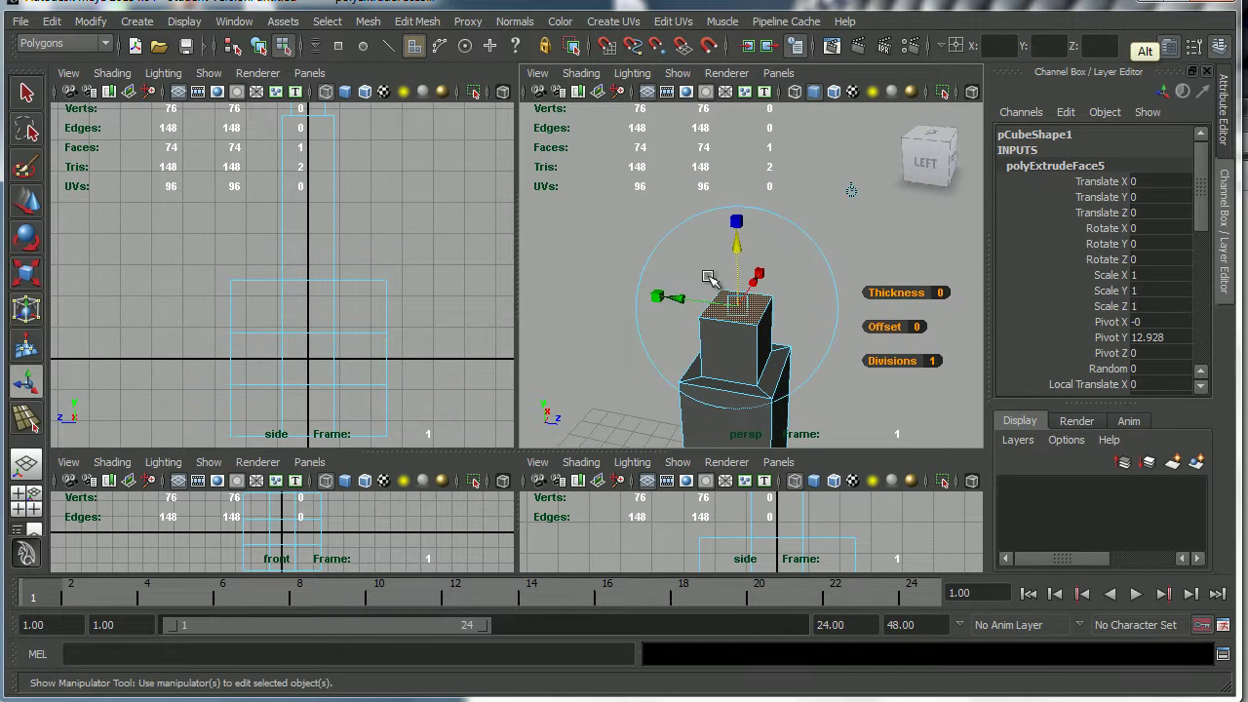
pyautogui.moveTo(737, 249); pyautogui.dragTo(738, 129)
pyautogui.keyDown('alt'); pyautogui.moveTo(750, 321); pyautogui.dragTo(568, 217, button='right'); pyautogui.keyUp('alt')
pyautogui.keyDown('alt'); pyautogui.moveTo(569, 218); pyautogui.dragTo(722, 280); pyautogui.keyUp('alt')
pyautogui.keyDown('alt'); pyautogui.moveTo(722, 280); pyautogui.dragTo(624, 195, button='right'); pyautogui.keyUp('alt')
pyautogui.keyDown('alt'); pyautogui.moveTo(624, 195); pyautogui.dragTo(723, 345); pyautogui.keyUp('alt')
pyautogui.keyDown('alt'); pyautogui.moveTo(724, 346); pyautogui.dragTo(735, 279, button='middle'); pyautogui.keyUp('alt')
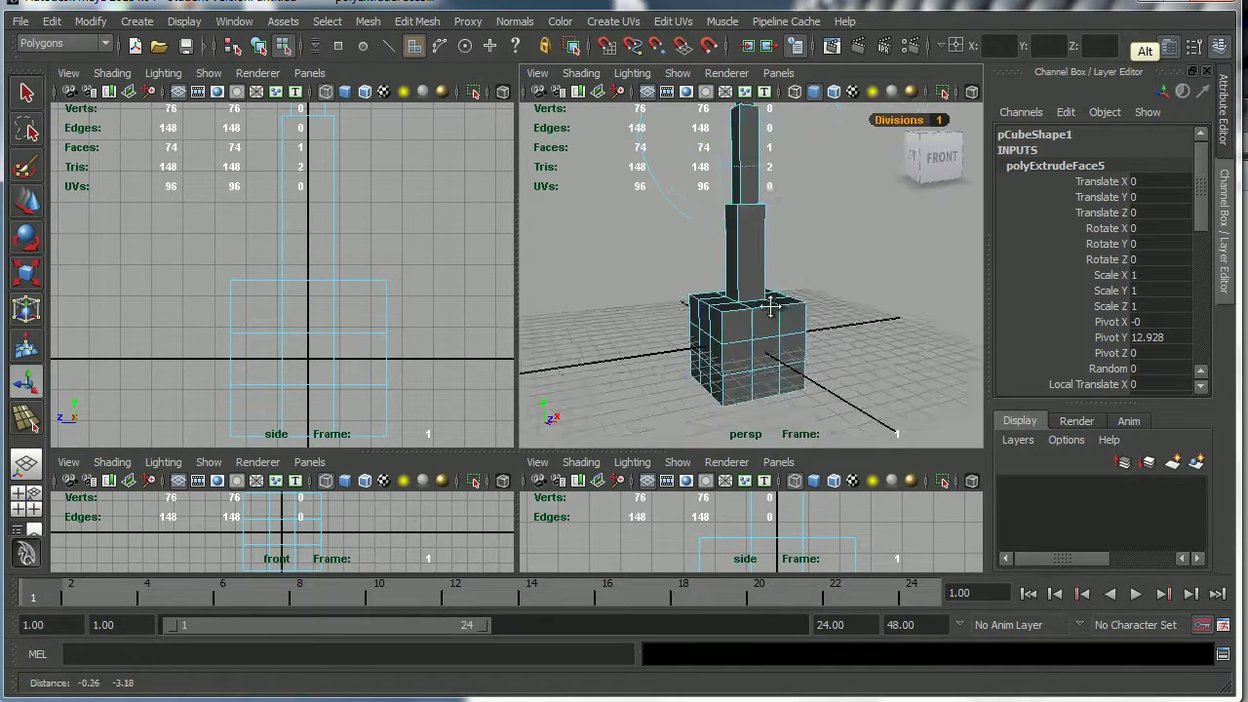
pyautogui.keyDown('alt'); pyautogui.moveTo(735, 279); pyautogui.dragTo(682, 244, button='right'); pyautogui.keyUp('alt')
pyautogui.keyDown('alt'); pyautogui.moveTo(682, 244); pyautogui.dragTo(750, 303); pyautogui.keyUp('alt')
pyautogui.keyDown('alt'); pyautogui.moveTo(750, 303); pyautogui.dragTo(727, 340, button='middle'); pyautogui.keyUp('alt')
pyautogui.keyDown('alt'); pyautogui.moveTo(726, 339); pyautogui.dragTo(791, 343, button='right'); pyautogui.keyUp('alt')
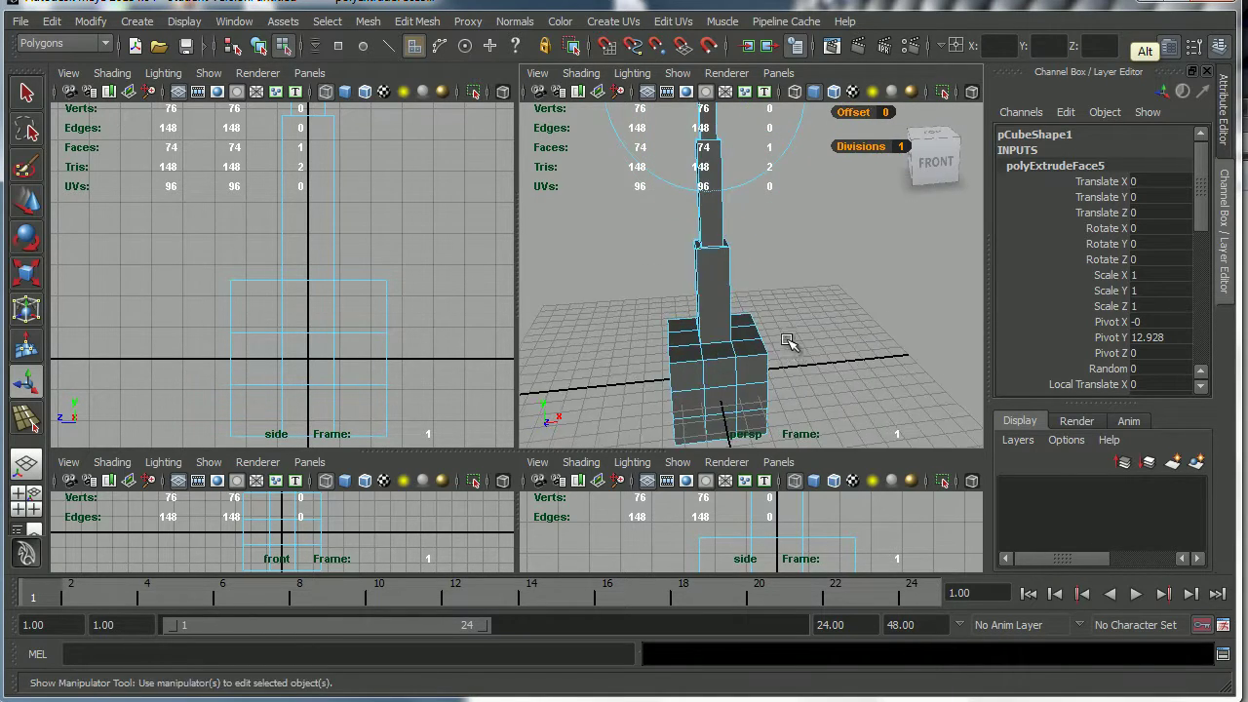
pyautogui.keyDown('alt'); pyautogui.moveTo(791, 342); pyautogui.dragTo(780, 310); pyautogui.keyUp('alt')
pyautogui.press('t')
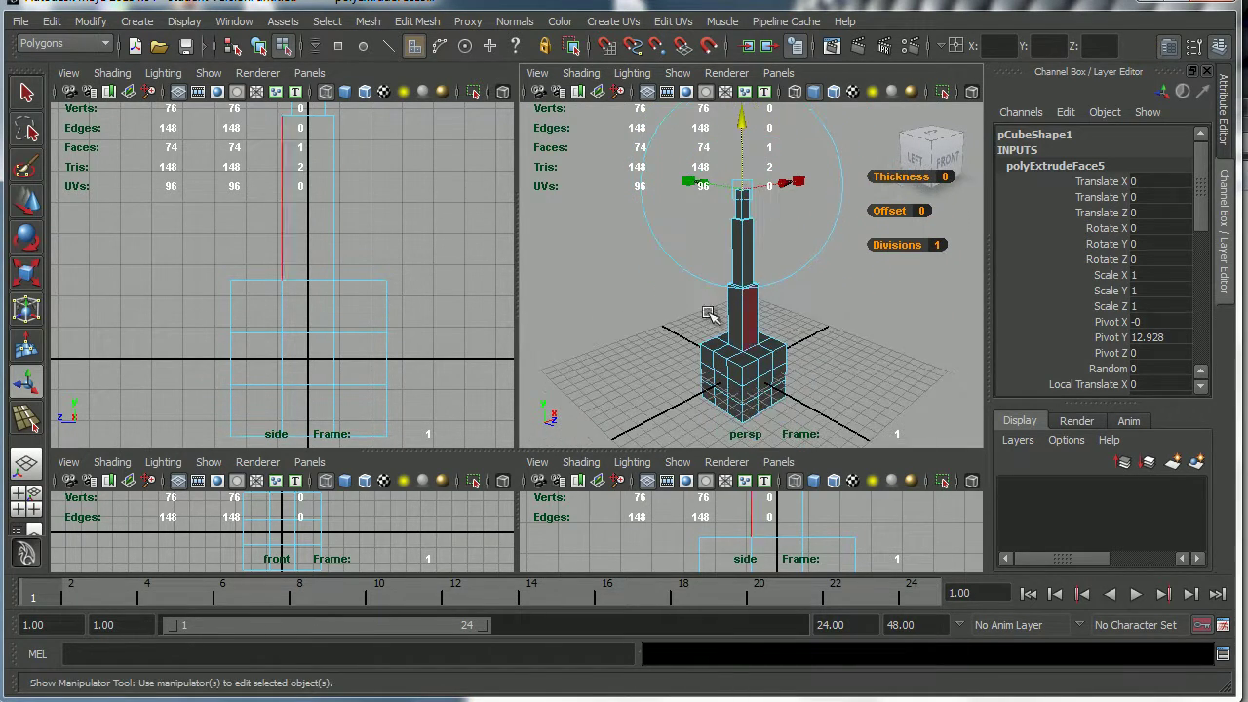
# - Select the whole object pCube1 through the Outliner and close the Outliner
pyautogui.click(241, 28)
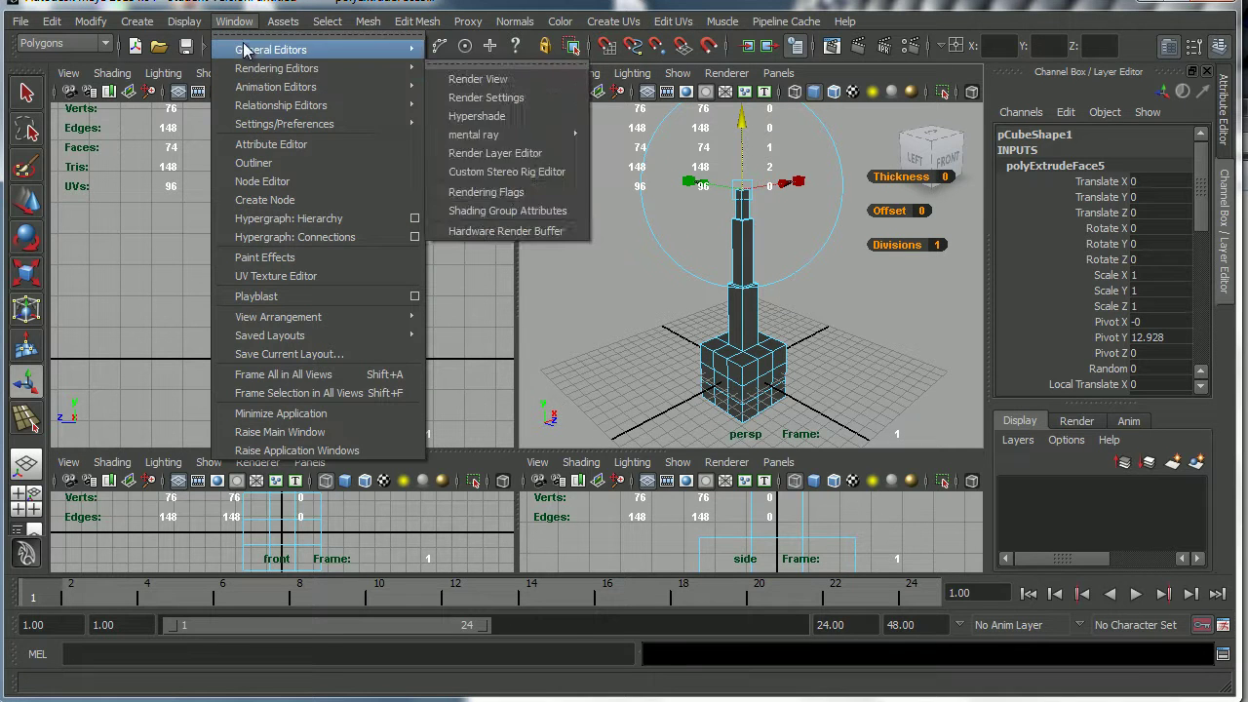
pyautogui.click(256, 164)
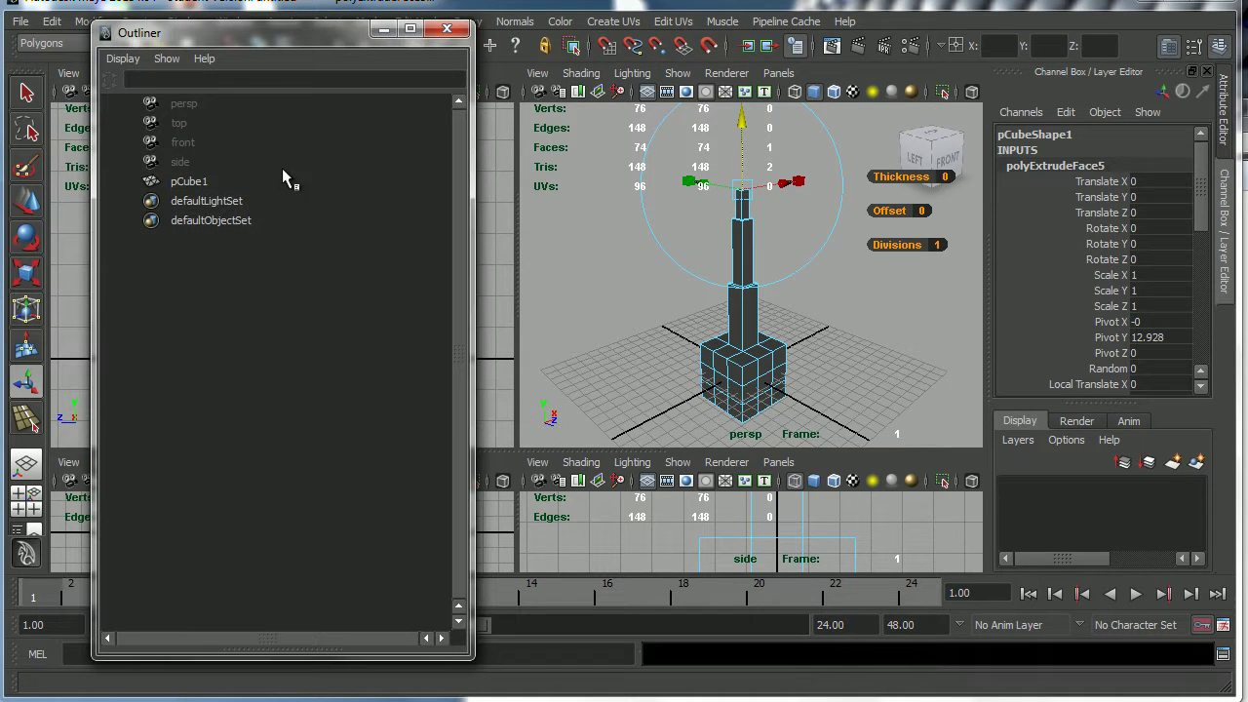
pyautogui.click(189, 183)
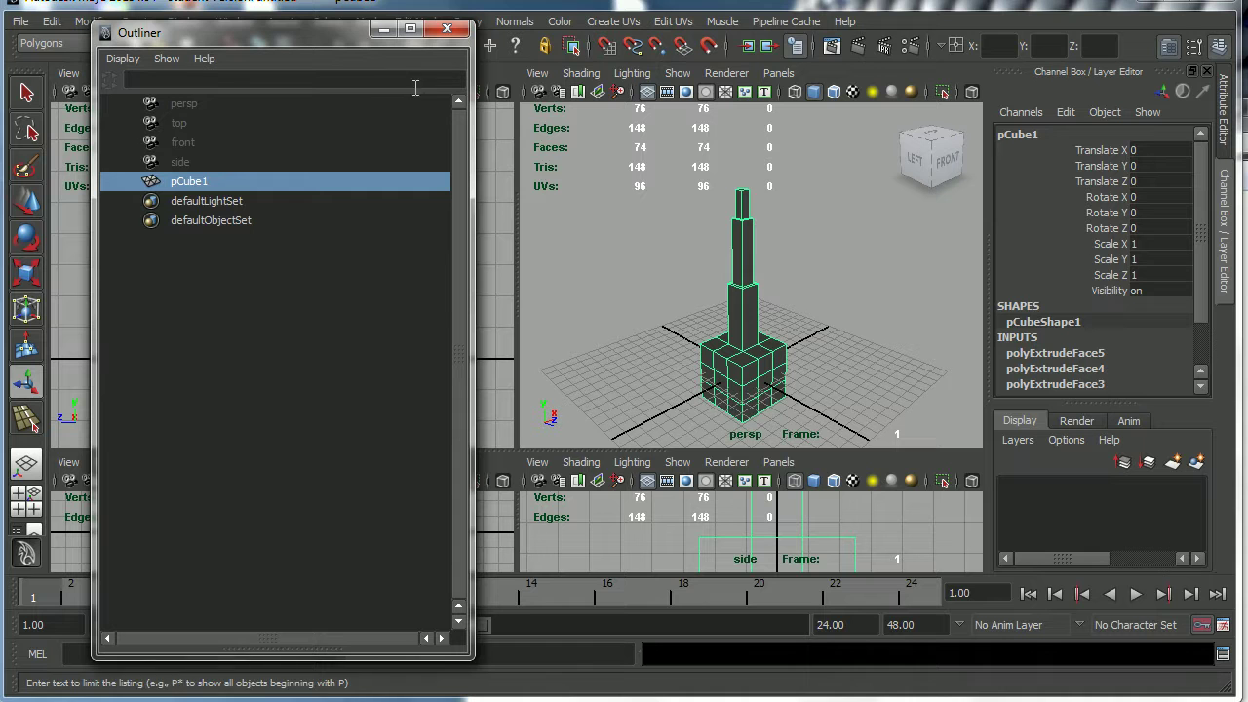
pyautogui.click(447, 32)
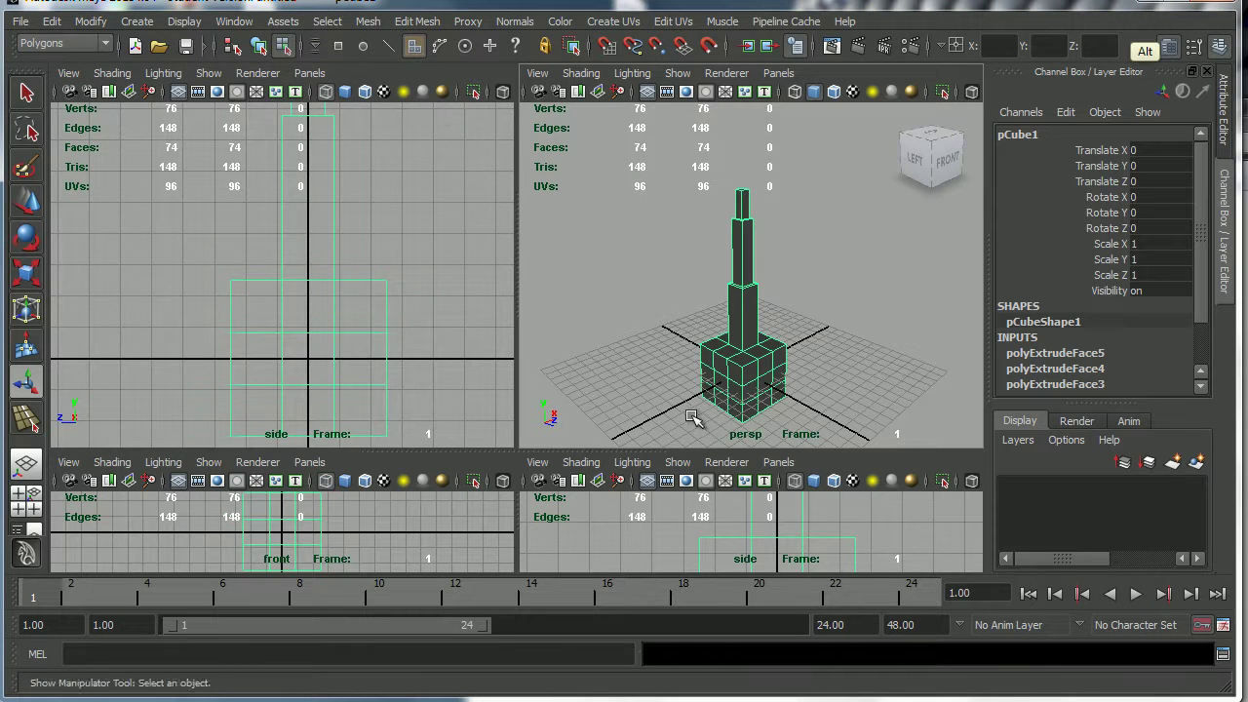
# - Select six of the cube base's top faces surrounding the column in face mode, and clear that selection
pyautogui.keyDown('alt'); pyautogui.moveTo(702, 415); pyautogui.dragTo(837, 359, button='right'); pyautogui.keyUp('alt')
pyautogui.keyDown('alt'); pyautogui.moveTo(809, 334); pyautogui.dragTo(783, 323, button='middle'); pyautogui.keyUp('alt')
pyautogui.keyDown('alt'); pyautogui.moveTo(783, 323); pyautogui.dragTo(862, 340, button='right'); pyautogui.keyUp('alt')
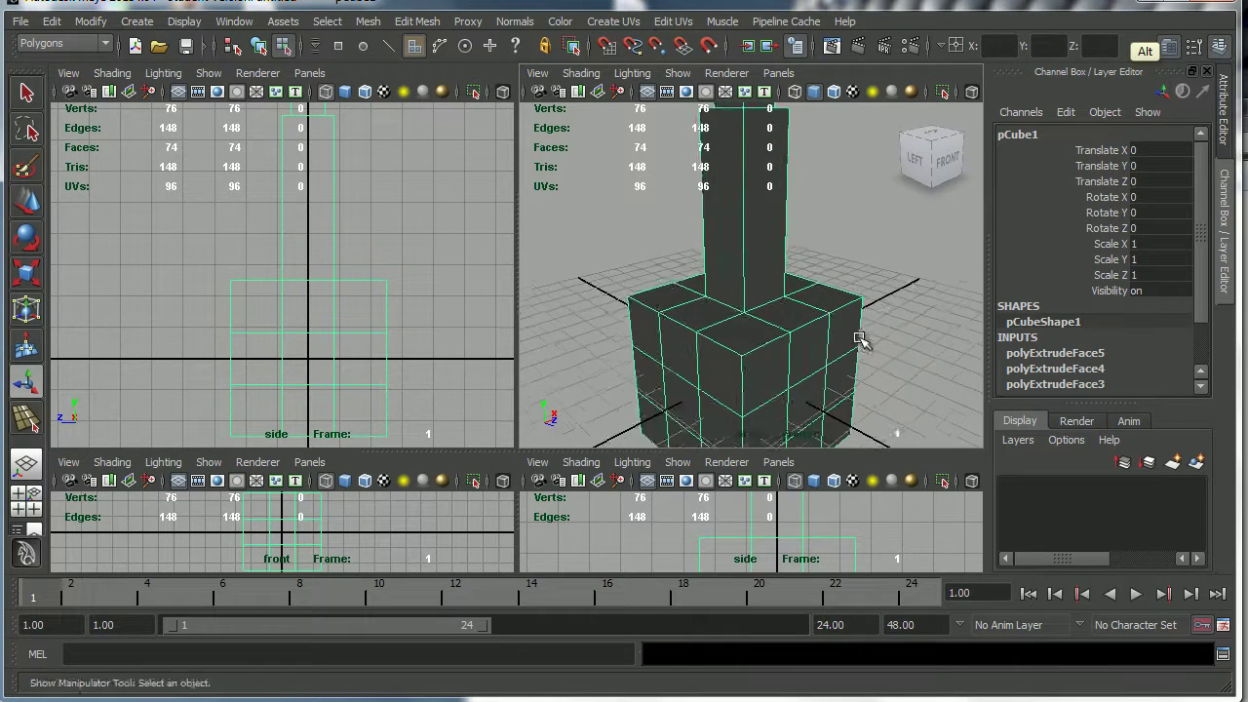
pyautogui.keyDown('alt'); pyautogui.moveTo(808, 348); pyautogui.dragTo(793, 320, button='middle'); pyautogui.keyUp('alt')
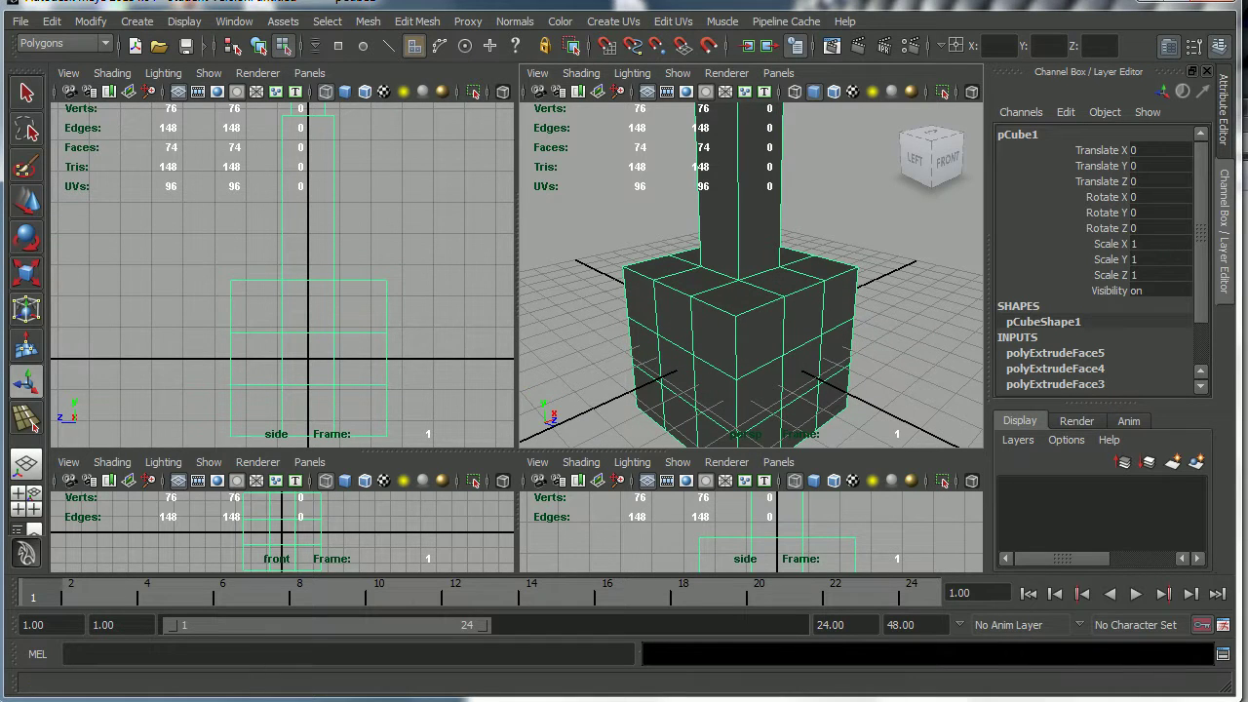
pyautogui.keyDown('alt'); pyautogui.moveTo(834, 376); pyautogui.dragTo(713, 299); pyautogui.keyUp('alt')
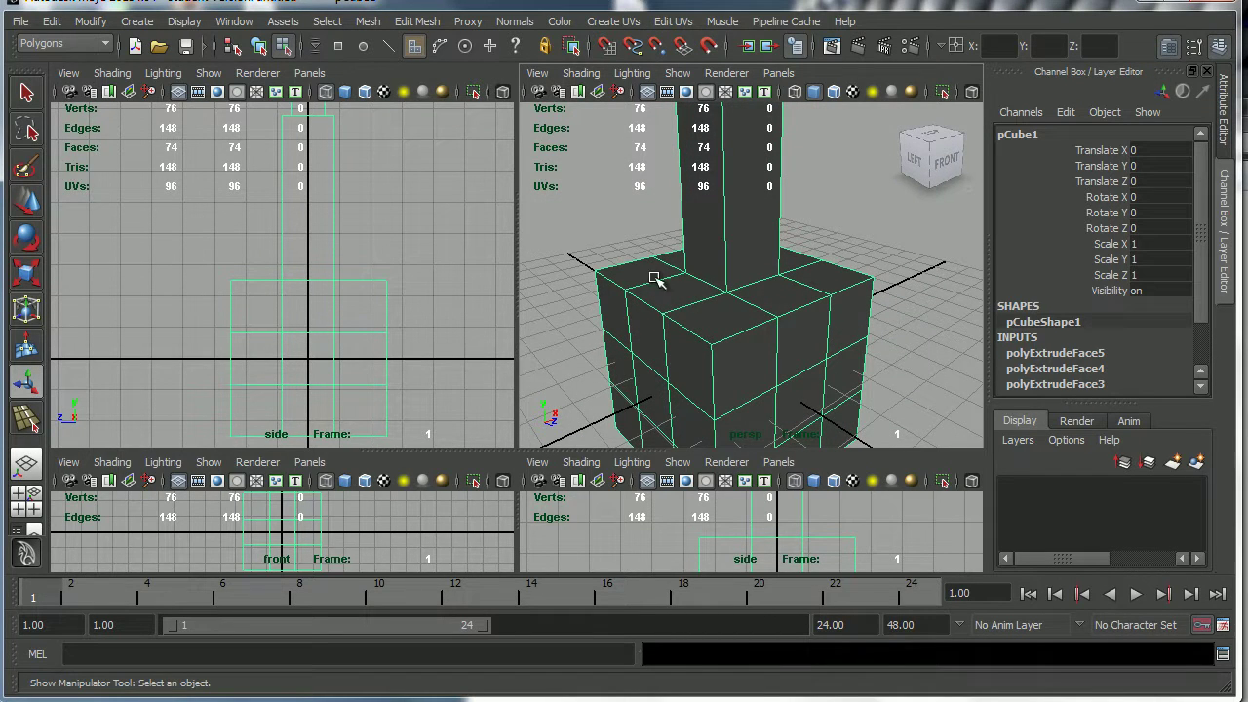
pyautogui.click(718, 320)
pyautogui.moveTo(717, 320); pyautogui.dragTo(711, 364, button='right')
pyautogui.click(718, 318)
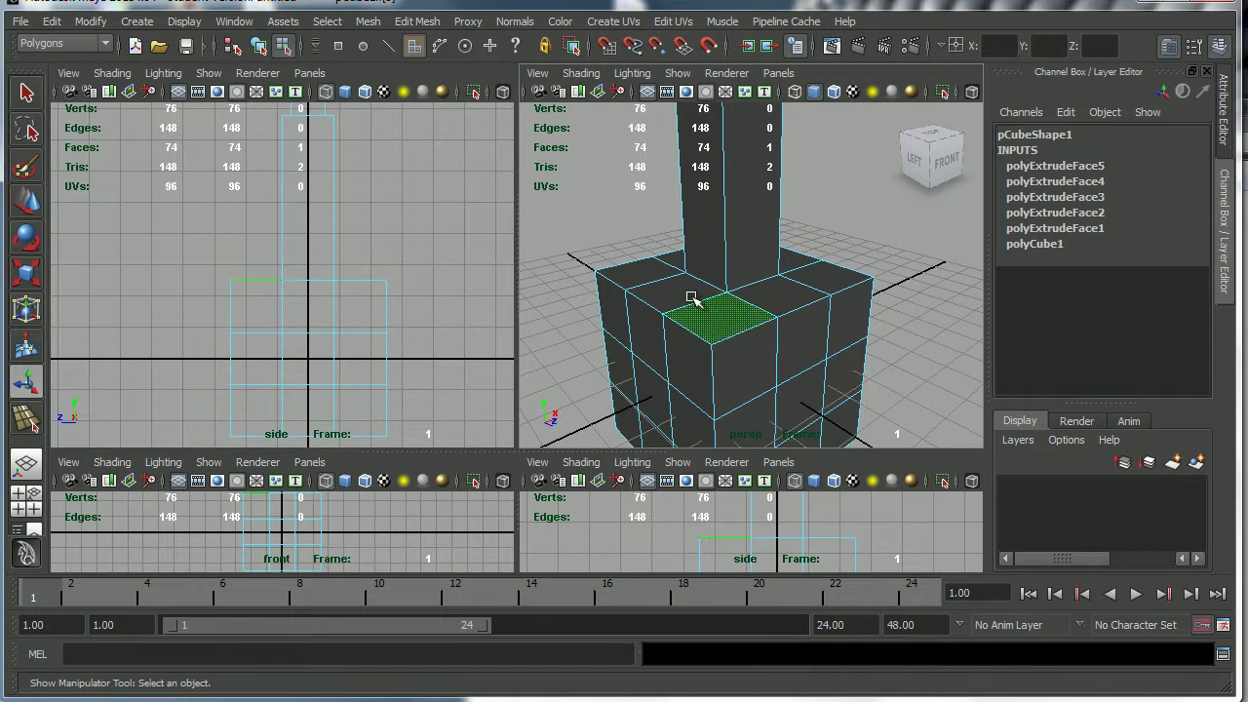
pyautogui.keyDown('shift'); pyautogui.click(648, 280); pyautogui.keyUp('shift')
pyautogui.keyDown('shift'); pyautogui.click(711, 321); pyautogui.keyUp('shift')
pyautogui.keyDown('shift'); pyautogui.click(767, 296); pyautogui.keyUp('shift')
pyautogui.keyDown('shift'); pyautogui.click(810, 281); pyautogui.keyUp('shift')
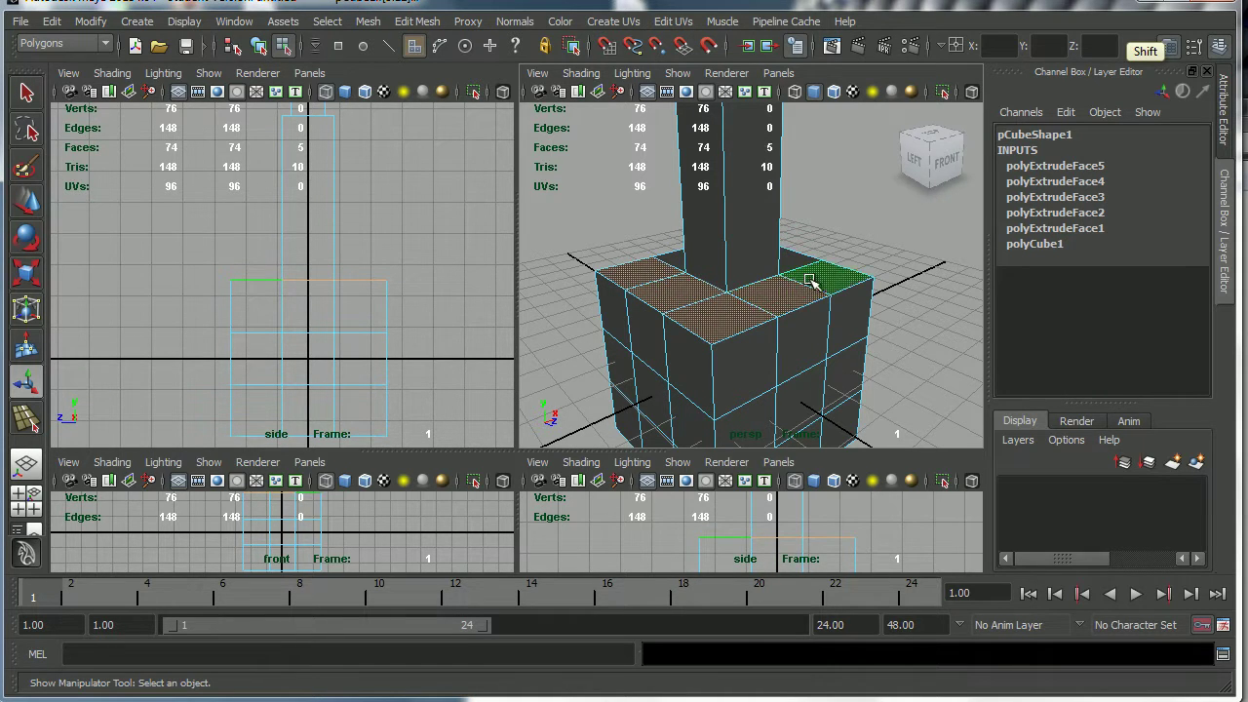
pyautogui.keyDown('shift'); pyautogui.click(809, 280); pyautogui.keyUp('shift')
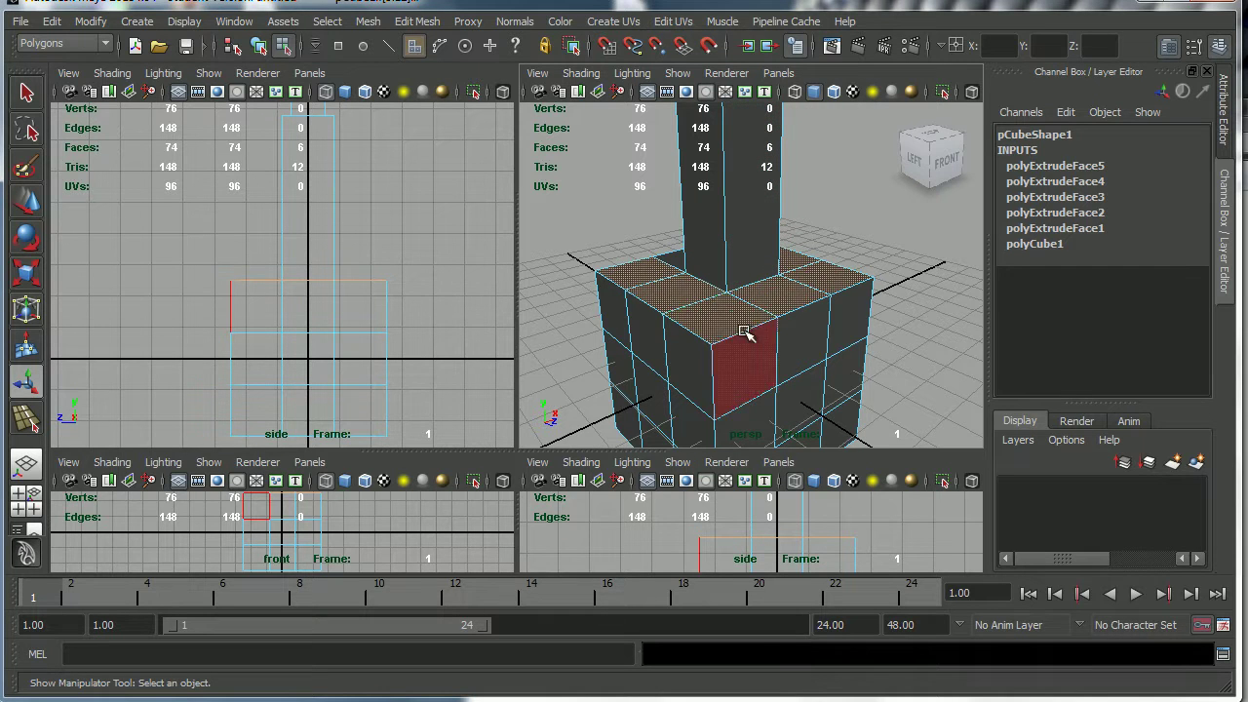
pyautogui.click(858, 229)
# - Insert four edge loops through the cube base with the Insert Edge Loop Tool, running close to the column's four sides
pyautogui.keyDown('alt'); pyautogui.moveTo(714, 336); pyautogui.dragTo(785, 349, button='right'); pyautogui.keyUp('alt')
pyautogui.keyDown('alt'); pyautogui.moveTo(786, 351); pyautogui.dragTo(710, 279); pyautogui.keyUp('alt')
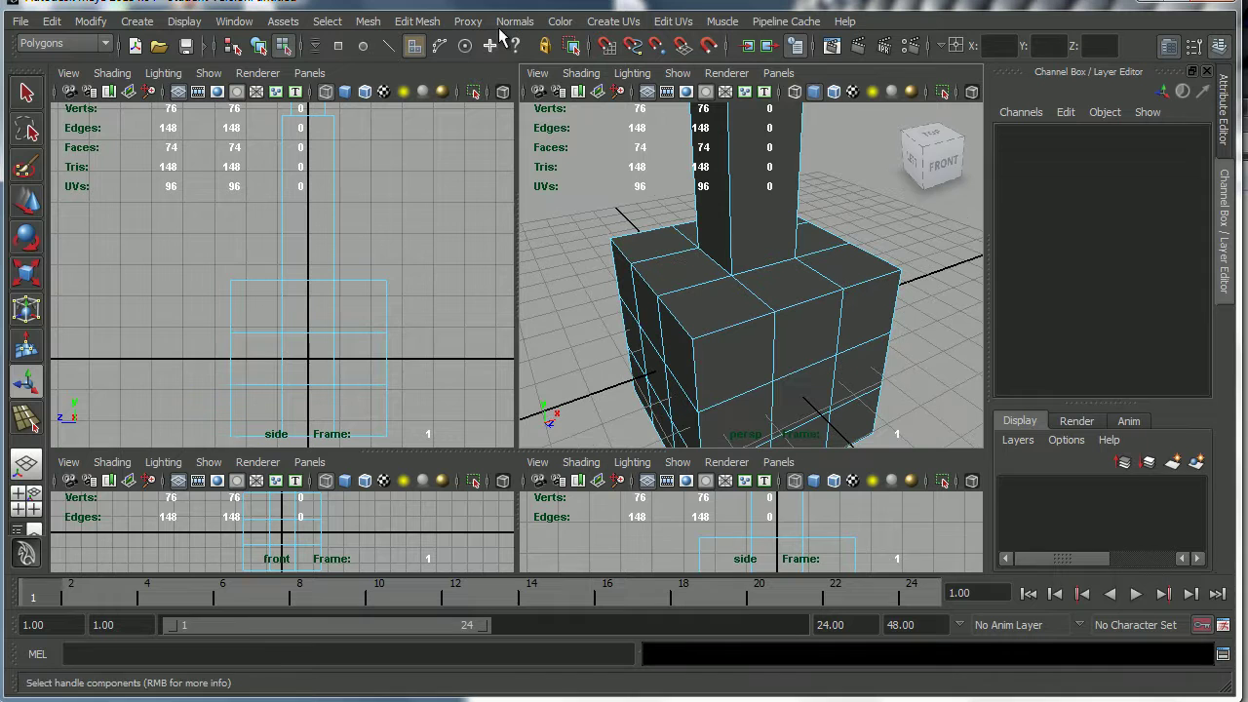
pyautogui.click(27, 94)
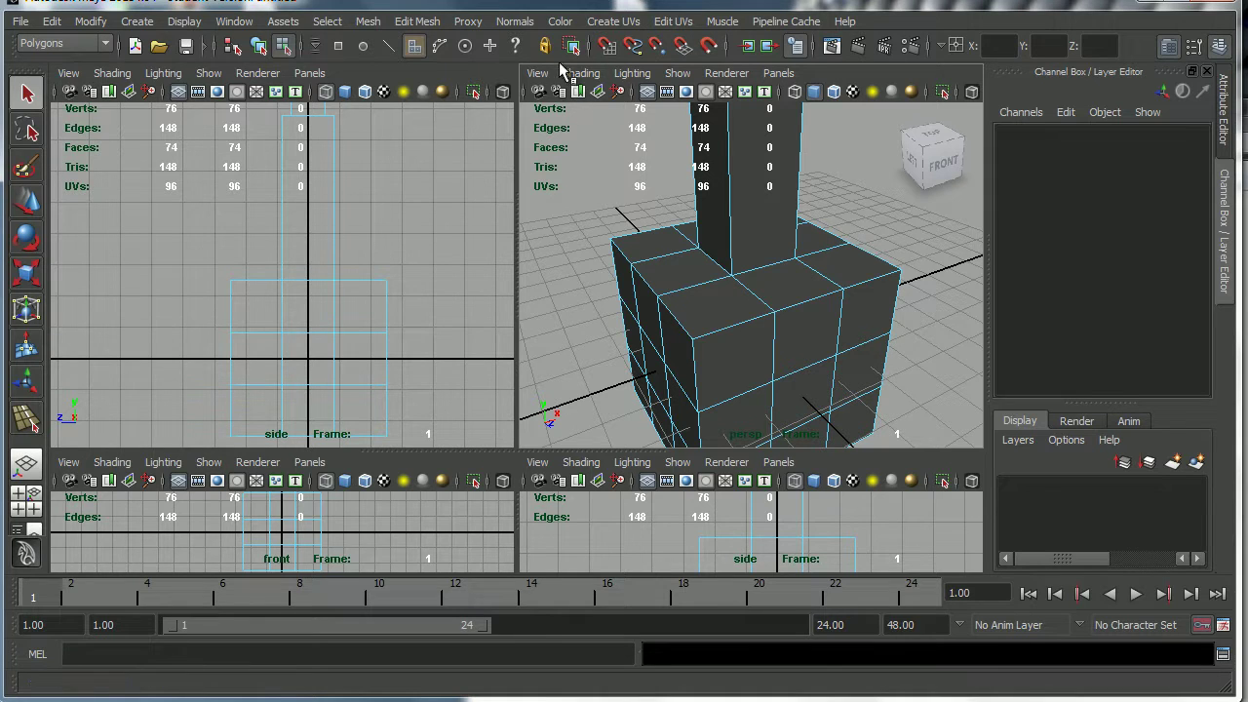
pyautogui.click(426, 22)
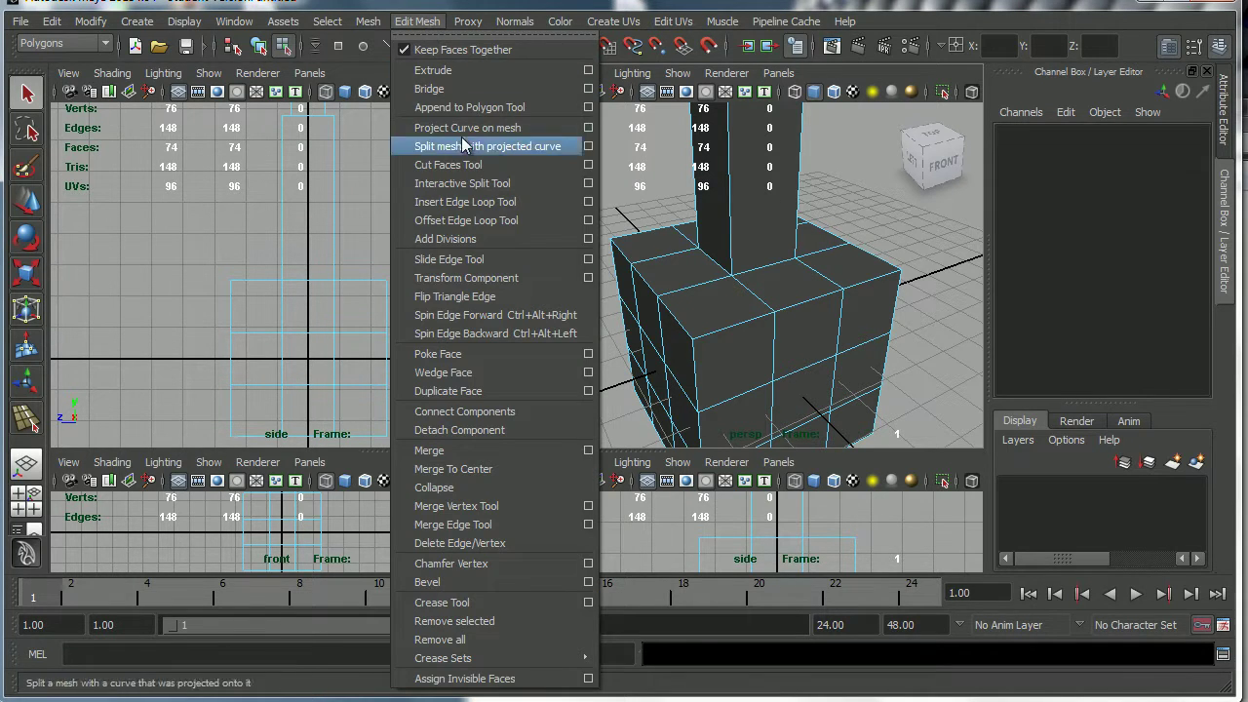
pyautogui.click(481, 203)
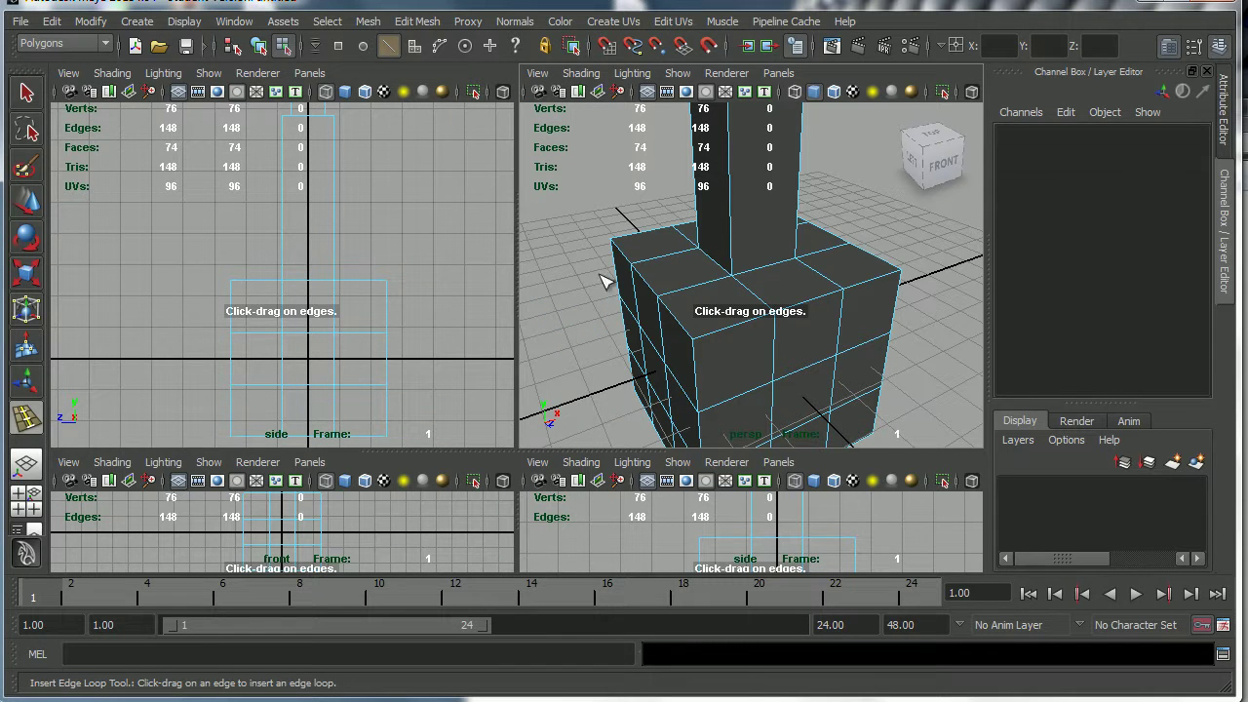
pyautogui.click(754, 322)
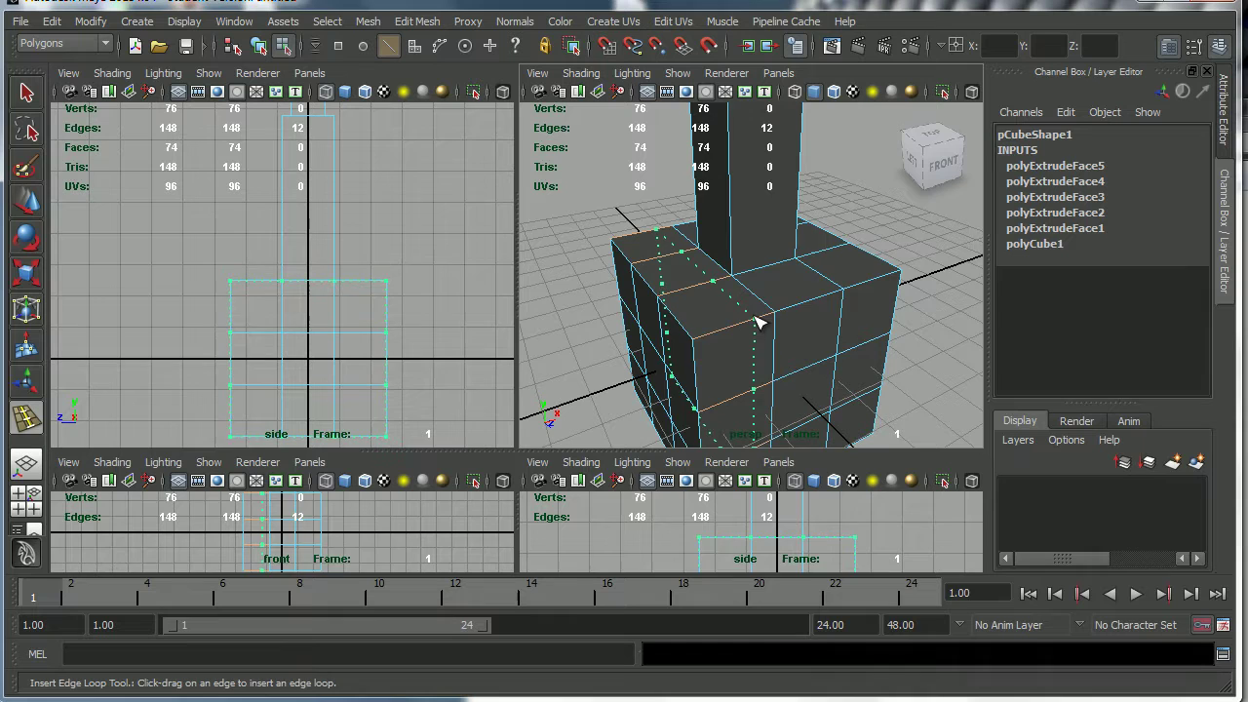
pyautogui.keyDown('alt'); pyautogui.moveTo(759, 322); pyautogui.dragTo(733, 329); pyautogui.keyUp('alt')
pyautogui.keyDown('alt'); pyautogui.moveTo(732, 329); pyautogui.dragTo(765, 308, button='middle'); pyautogui.keyUp('alt')
pyautogui.keyDown('alt'); pyautogui.moveTo(765, 308); pyautogui.dragTo(864, 357); pyautogui.keyUp('alt')
pyautogui.keyDown('alt'); pyautogui.moveTo(768, 324); pyautogui.dragTo(738, 333); pyautogui.keyUp('alt')
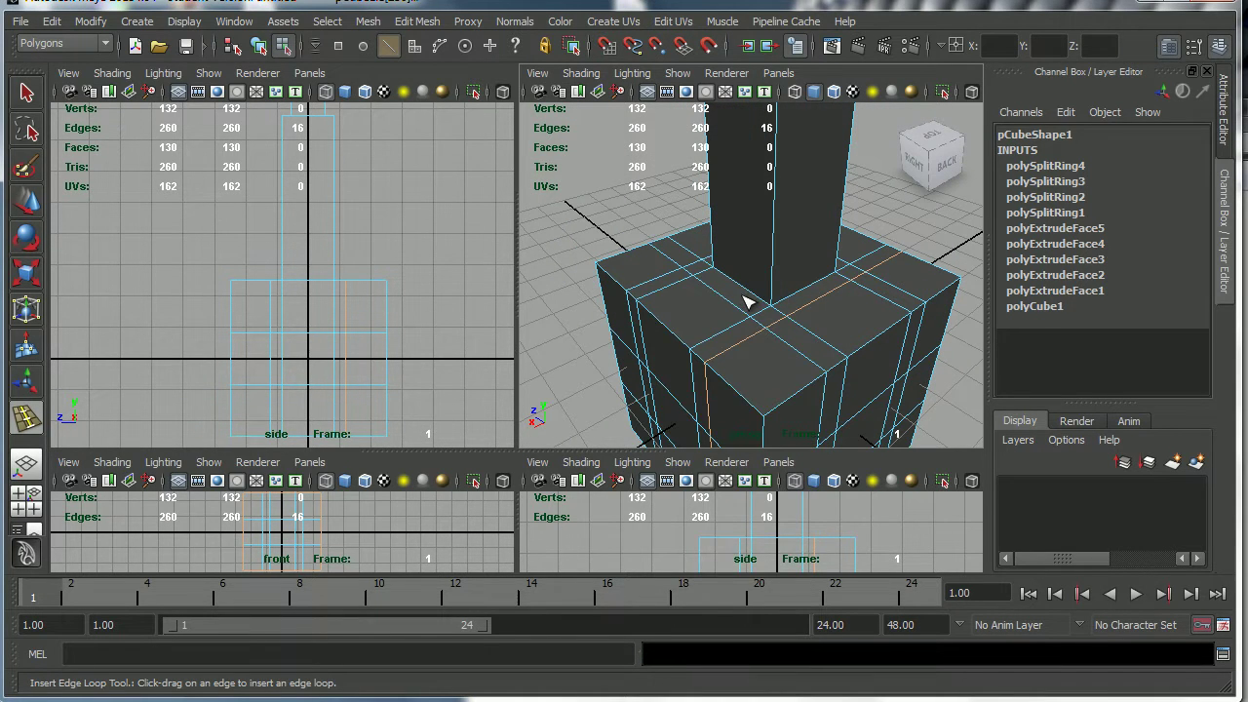
pyautogui.moveTo(743, 296); pyautogui.dragTo(740, 340, button='right')
pyautogui.click(743, 301)
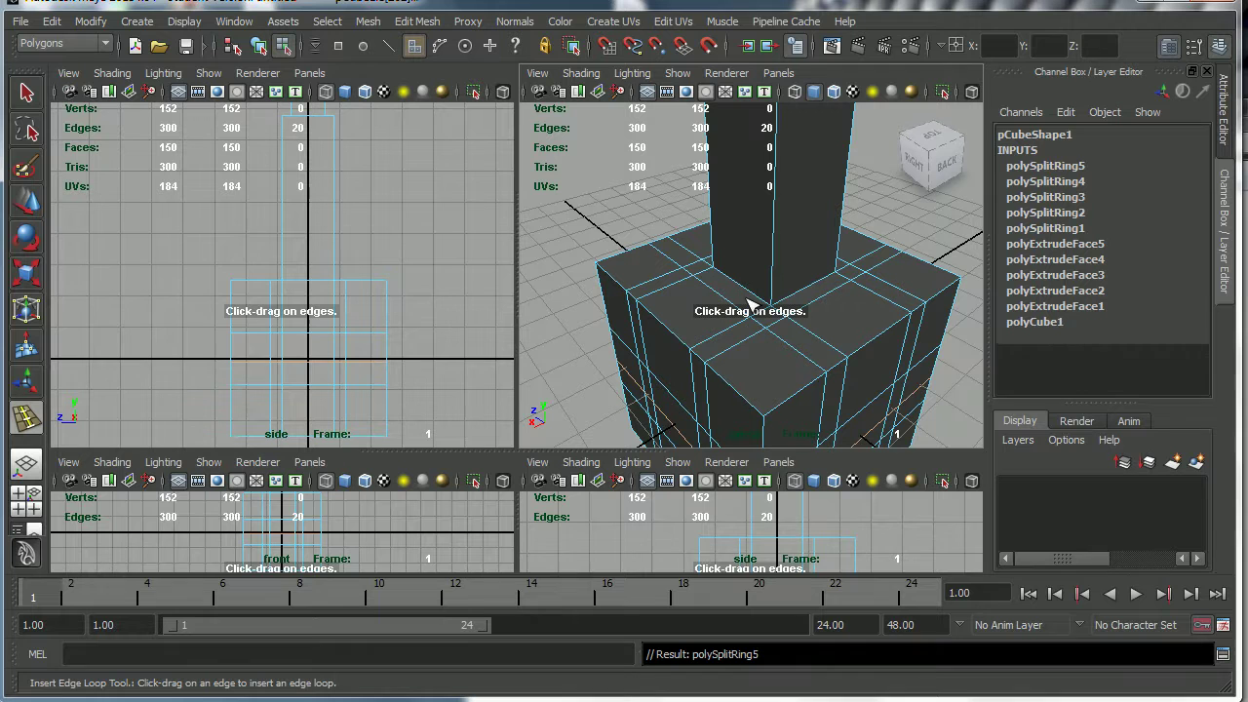
pyautogui.hotkey('ctrl', 'z')
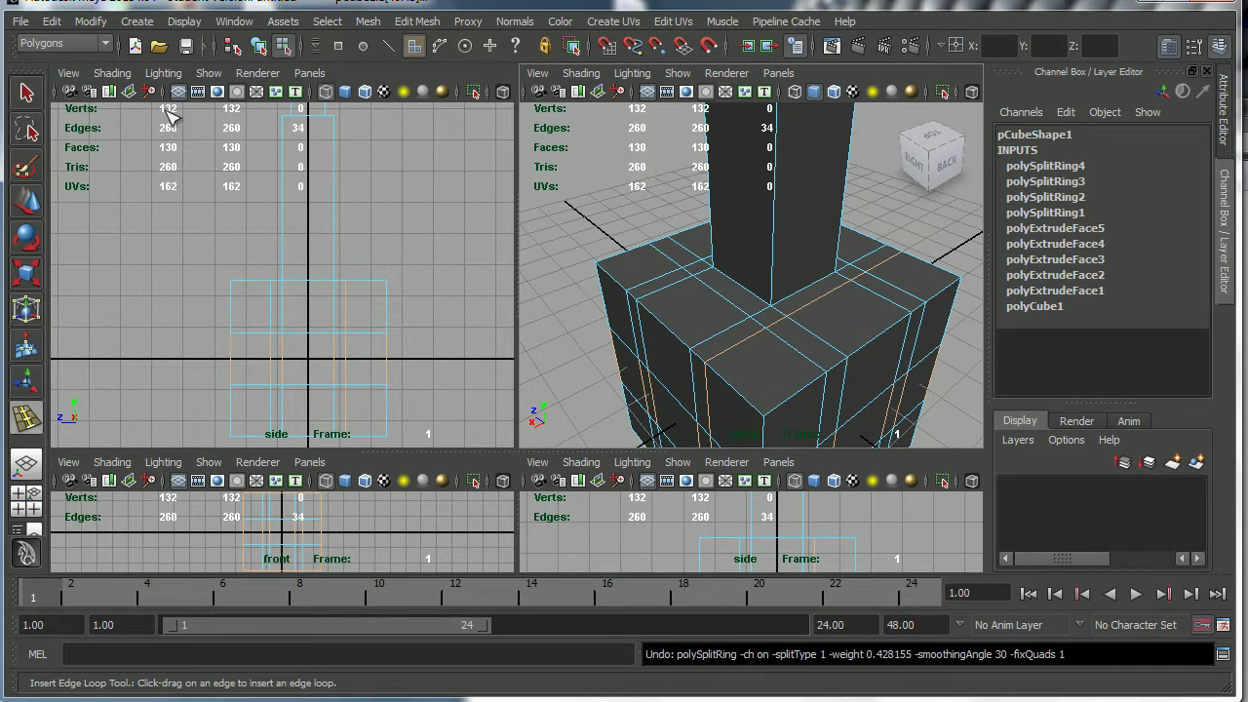
# - Select the ring of eight narrow top faces directly around the column's foot using the Select tool in face mode
pyautogui.click(26, 97)
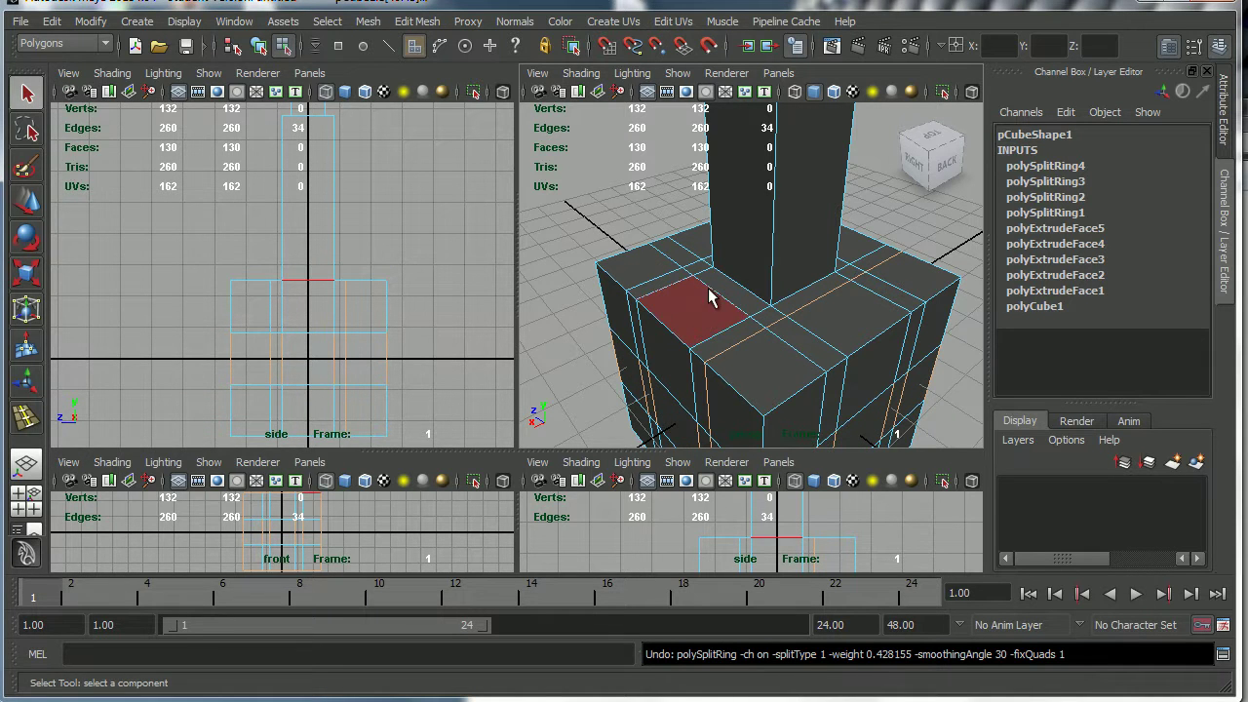
pyautogui.moveTo(729, 298); pyautogui.dragTo(732, 334, button='right')
pyautogui.click(738, 305)
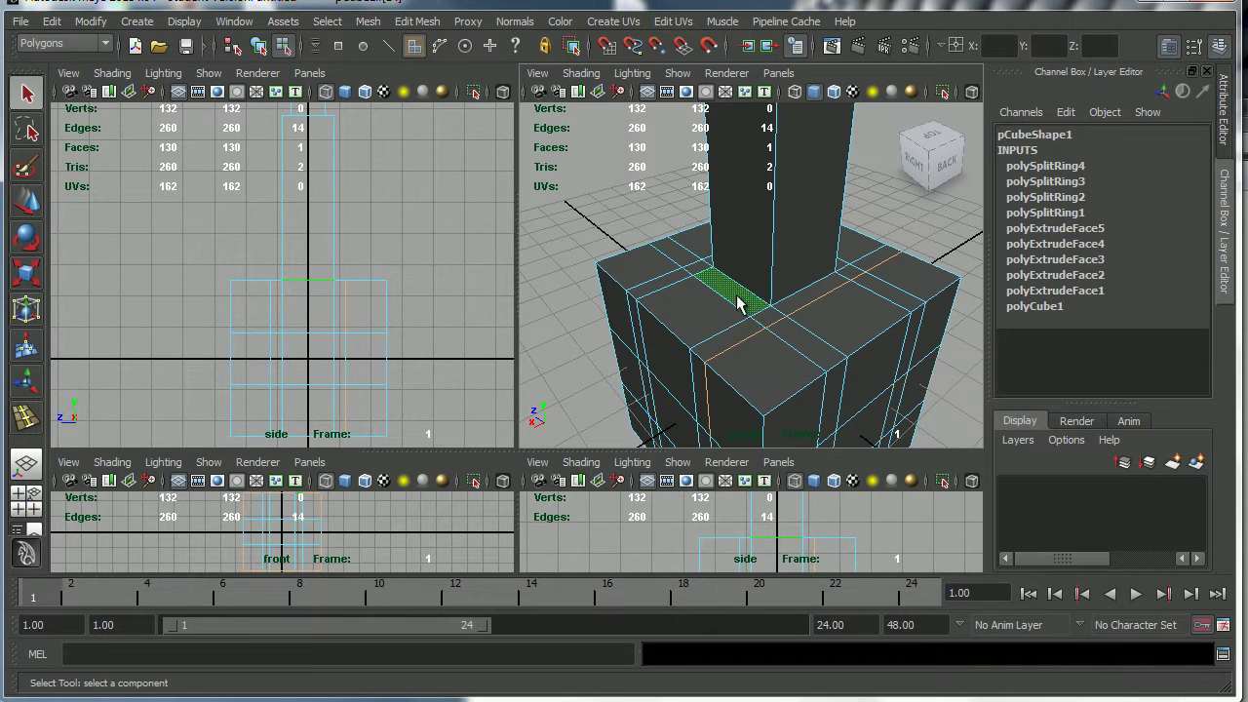
pyautogui.keyDown('alt'); pyautogui.moveTo(769, 328); pyautogui.dragTo(727, 339); pyautogui.keyUp('alt')
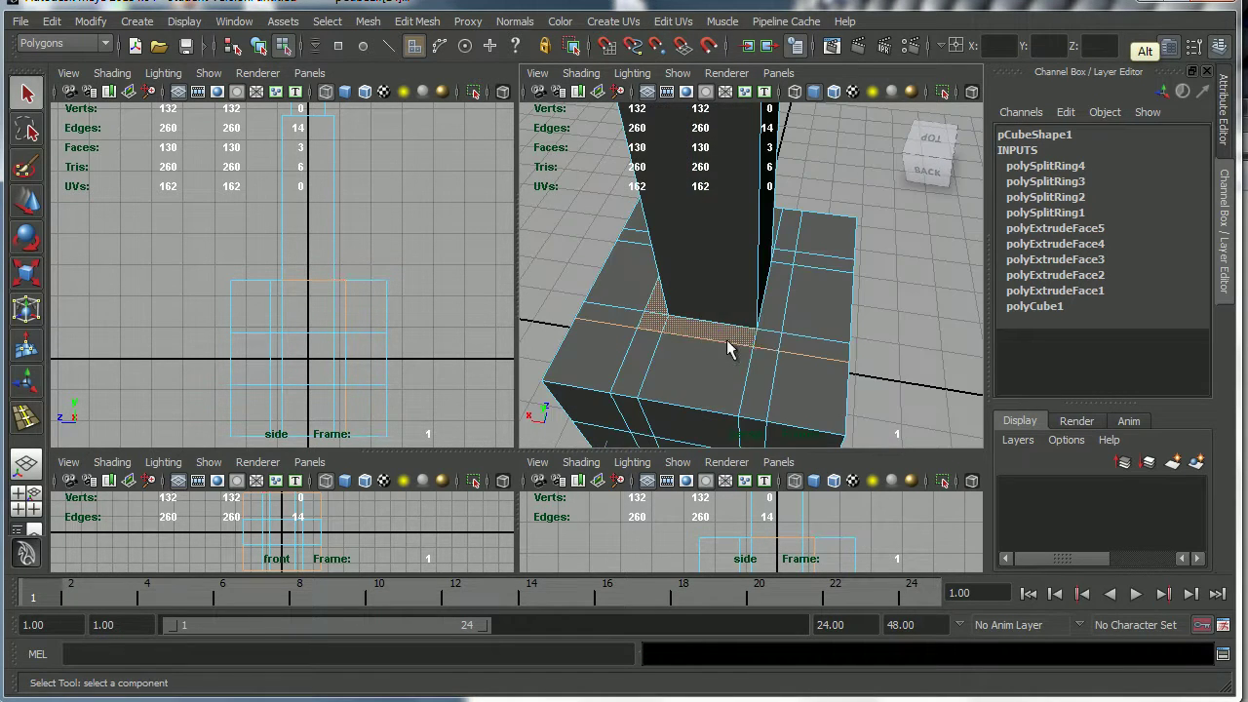
pyautogui.keyDown('alt'); pyautogui.moveTo(795, 321); pyautogui.dragTo(723, 341); pyautogui.keyUp('alt')
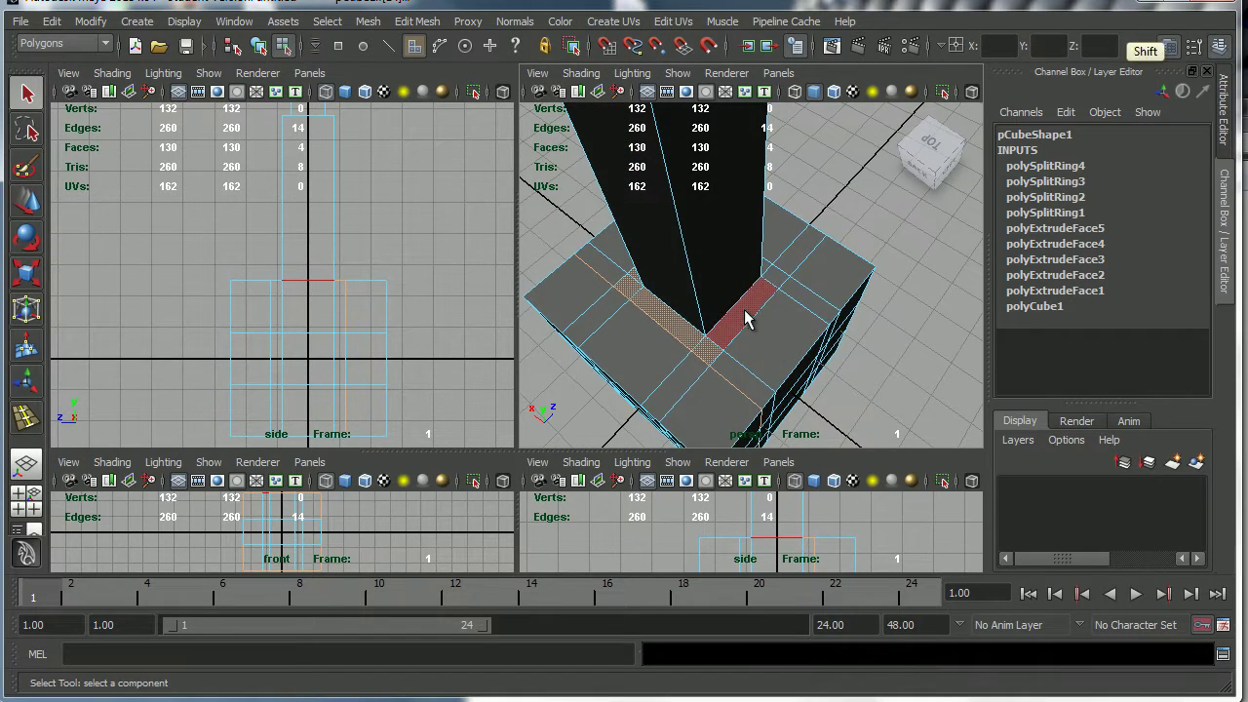
pyautogui.keyDown('shift'); pyautogui.click(745, 311); pyautogui.keyUp('shift')
pyautogui.moveTo(797, 306)
pyautogui.keyDown('alt'); pyautogui.mouseDown()
pyautogui.moveTo(743, 304)
pyautogui.moveTo(765, 313)
pyautogui.moveTo(749, 273)
pyautogui.moveTo(725, 279)
pyautogui.moveTo(813, 253)
pyautogui.moveTo(719, 309)
pyautogui.moveTo(774, 293)
pyautogui.moveTo(741, 326)
pyautogui.moveTo(836, 301)
pyautogui.moveTo(819, 309)
pyautogui.mouseUp(); pyautogui.keyUp('alt')
pyautogui.keyDown('shift'); pyautogui.click(752, 290); pyautogui.keyUp('shift')
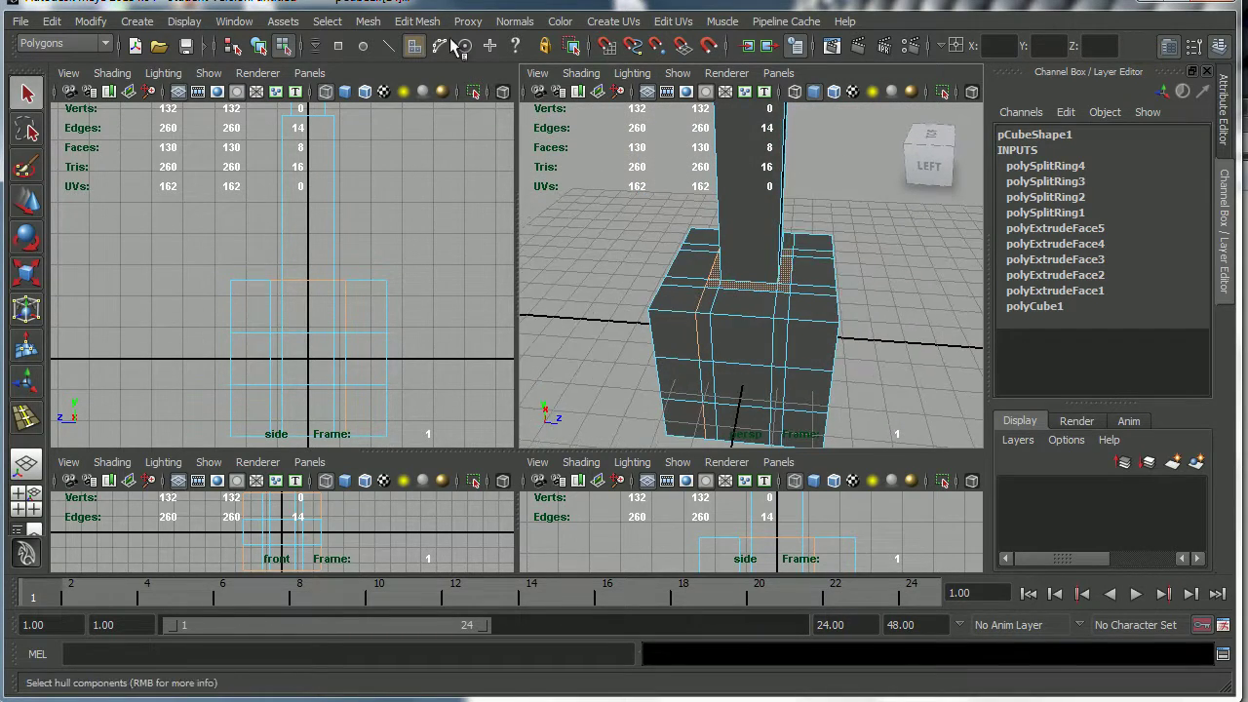
# - Extrude the selected face ring upward into a wider collar around the lower part of the lowest column section
pyautogui.click(417, 20)
pyautogui.click(453, 74)
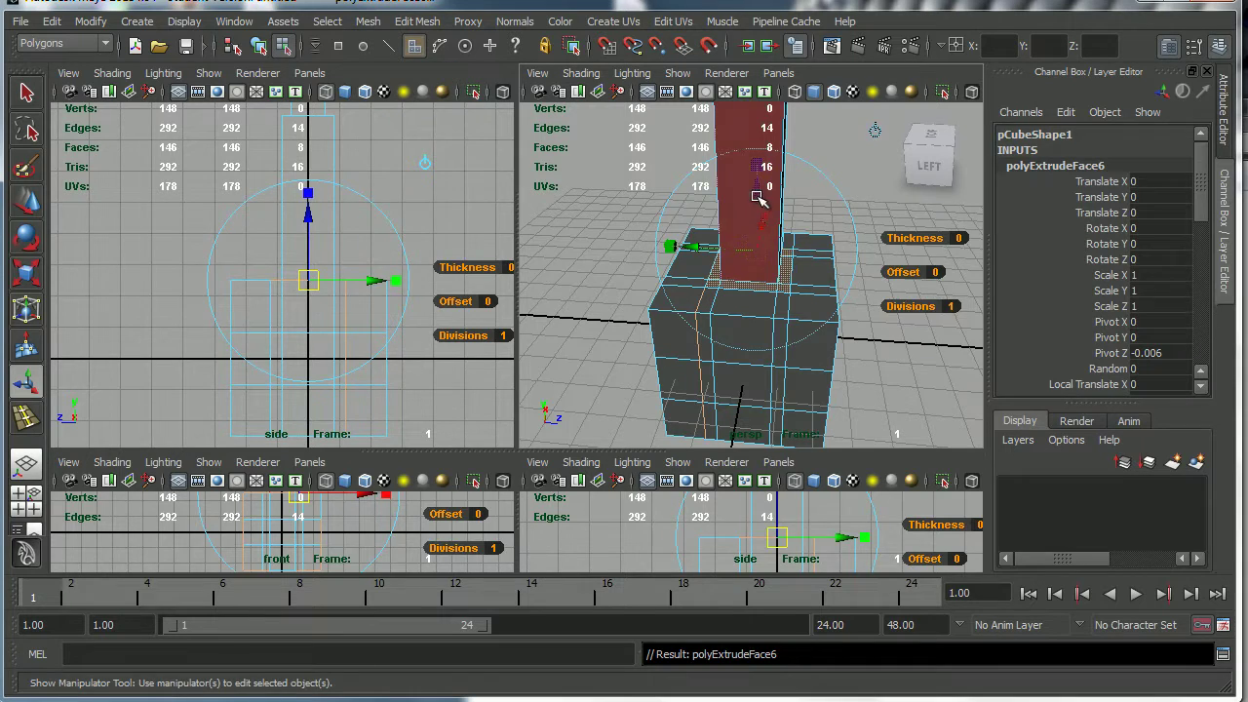
pyautogui.moveTo(756, 193); pyautogui.dragTo(734, 80)
pyautogui.keyDown('alt'); pyautogui.moveTo(743, 194); pyautogui.dragTo(768, 328, button='middle'); pyautogui.keyUp('alt')
pyautogui.keyDown('alt'); pyautogui.moveTo(769, 328); pyautogui.dragTo(819, 287); pyautogui.keyUp('alt')
pyautogui.moveTo(785, 209)
pyautogui.mouseDown()
pyautogui.moveTo(789, 243)
pyautogui.moveTo(784, 232)
pyautogui.mouseUp()
# - Examine the extruded collar and the stepped tower from several sides, near and far
pyautogui.keyDown('alt'); pyautogui.moveTo(785, 311); pyautogui.dragTo(755, 276, button='middle'); pyautogui.keyUp('alt')
pyautogui.keyDown('alt'); pyautogui.moveTo(754, 276); pyautogui.dragTo(704, 293, button='right'); pyautogui.keyUp('alt')
pyautogui.keyDown('alt'); pyautogui.moveTo(780, 320); pyautogui.dragTo(718, 323); pyautogui.keyUp('alt')
pyautogui.keyDown('alt'); pyautogui.moveTo(719, 323); pyautogui.dragTo(738, 341, button='middle'); pyautogui.keyUp('alt')
pyautogui.keyDown('alt'); pyautogui.moveTo(737, 342); pyautogui.dragTo(763, 347, button='right'); pyautogui.keyUp('alt')
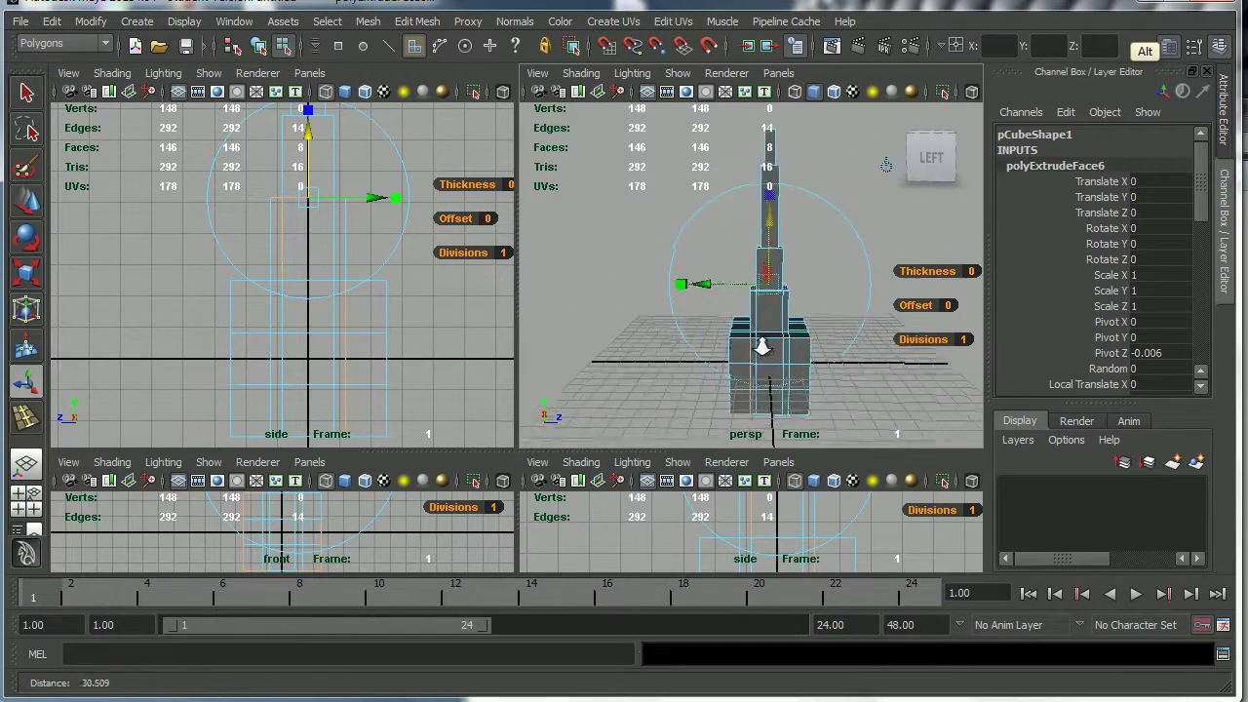
pyautogui.keyDown('alt'); pyautogui.moveTo(763, 346); pyautogui.dragTo(827, 349); pyautogui.keyUp('alt')
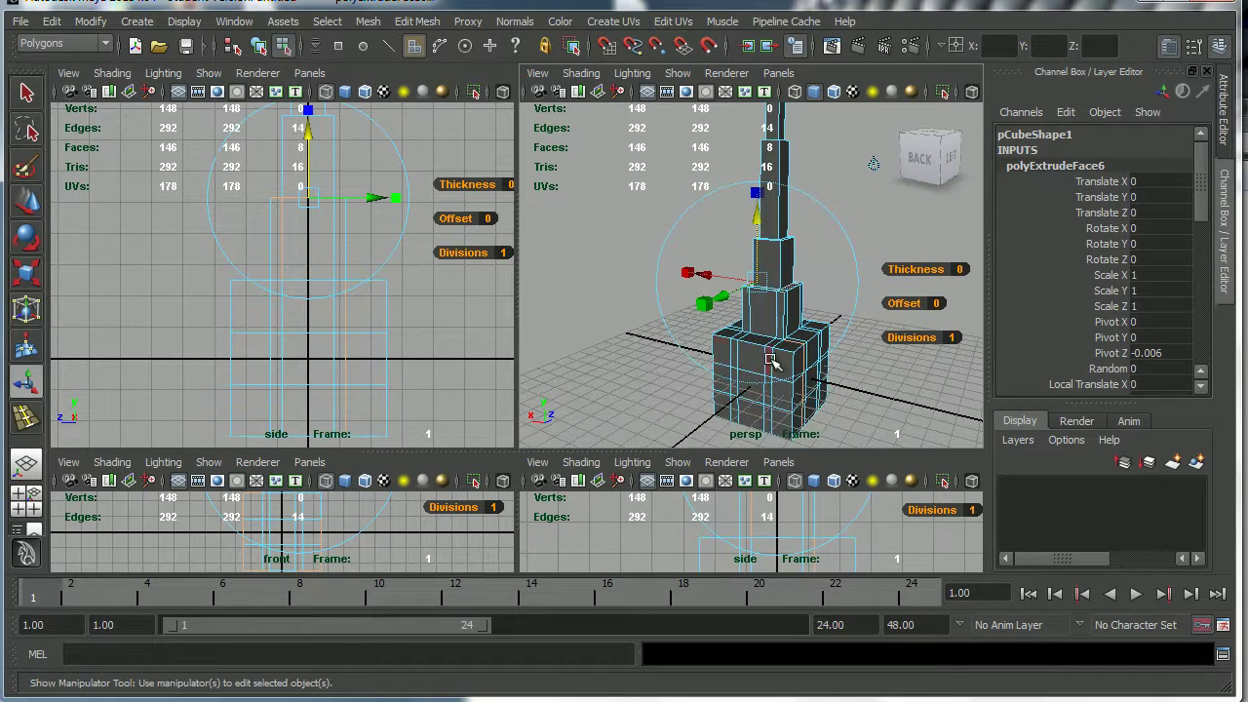
pyautogui.keyDown('alt'); pyautogui.moveTo(726, 353); pyautogui.dragTo(717, 371); pyautogui.keyUp('alt')
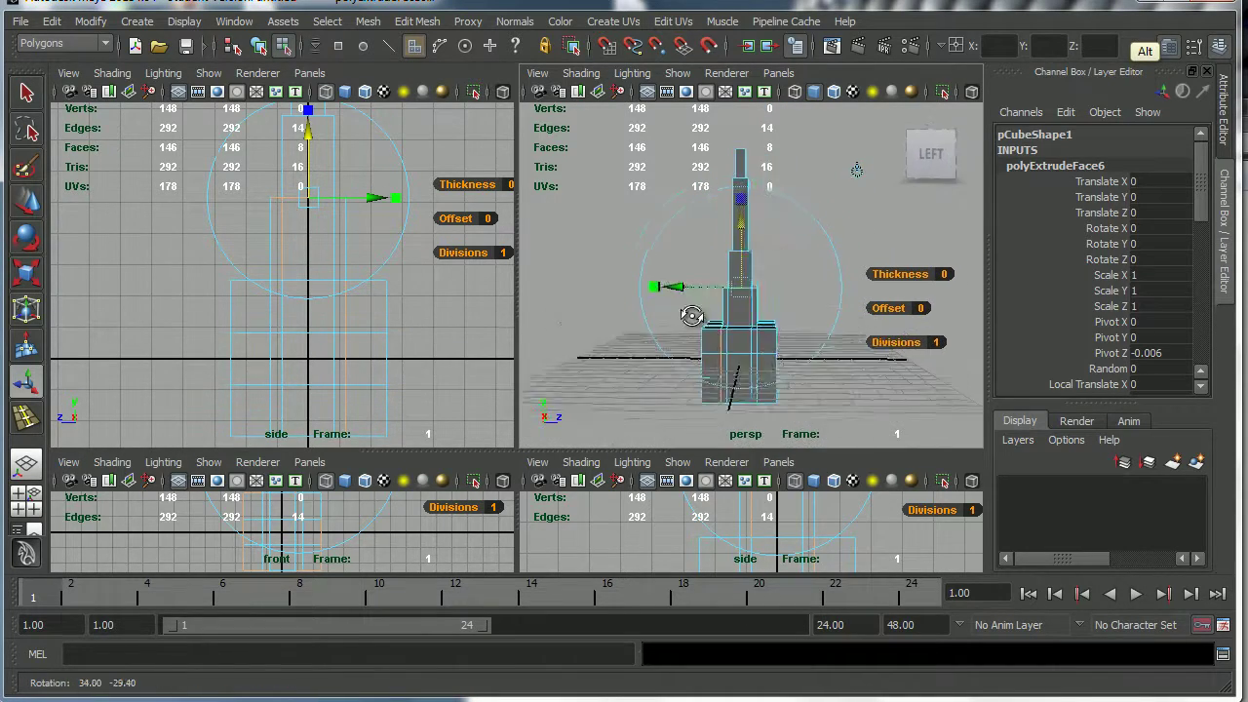
pyautogui.keyDown('alt'); pyautogui.moveTo(828, 349); pyautogui.dragTo(871, 375); pyautogui.keyUp('alt')
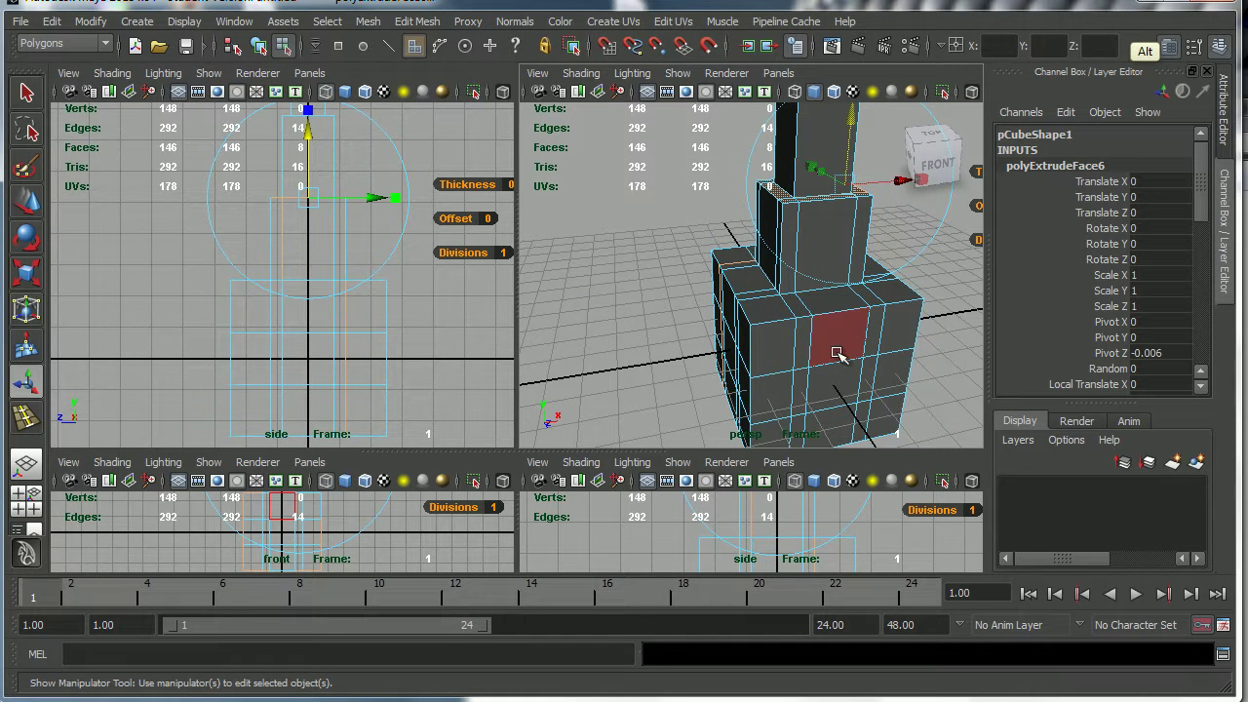
pyautogui.keyDown('alt'); pyautogui.moveTo(844, 353); pyautogui.dragTo(770, 312); pyautogui.keyUp('alt')
pyautogui.keyDown('alt'); pyautogui.moveTo(810, 318); pyautogui.dragTo(778, 329, button='middle'); pyautogui.keyUp('alt')
pyautogui.scroll(-3, 788, 327)
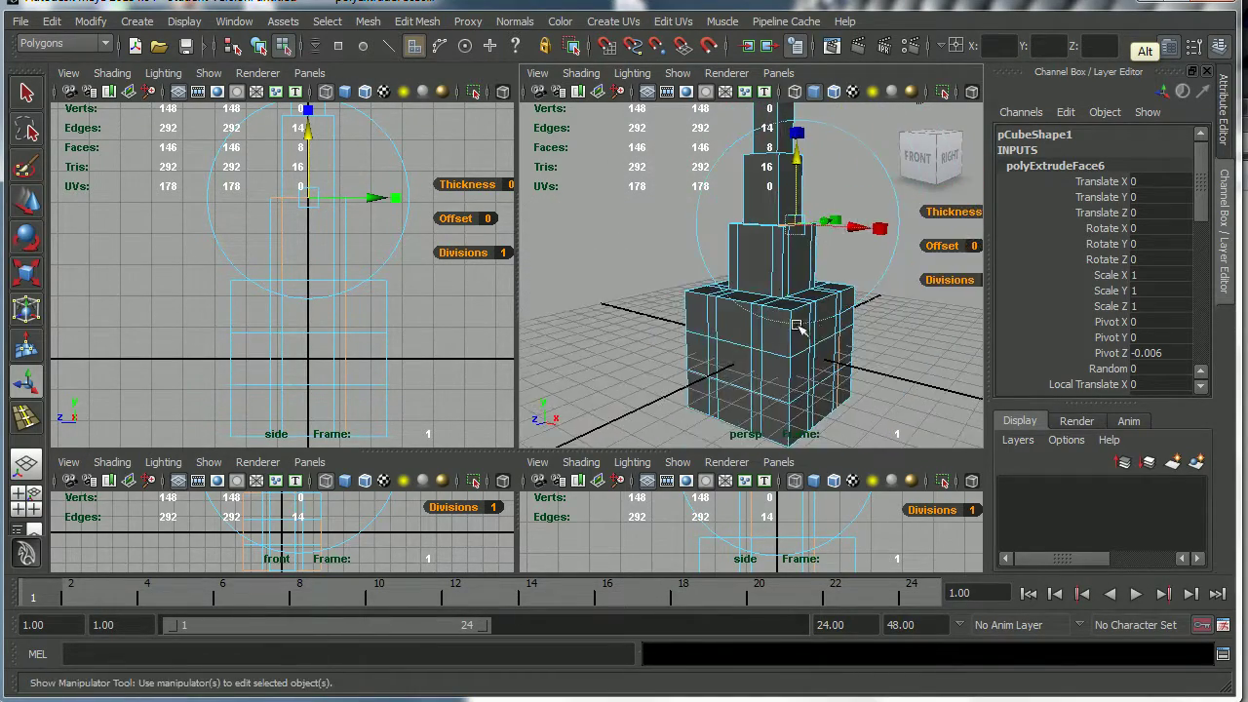
pyautogui.keyDown('alt'); pyautogui.moveTo(800, 326); pyautogui.dragTo(758, 339); pyautogui.keyUp('alt')
pyautogui.keyDown('alt'); pyautogui.moveTo(780, 332); pyautogui.dragTo(794, 354, button='middle'); pyautogui.keyUp('alt')
pyautogui.keyDown('alt'); pyautogui.moveTo(794, 354); pyautogui.dragTo(771, 340, button='right'); pyautogui.keyUp('alt')
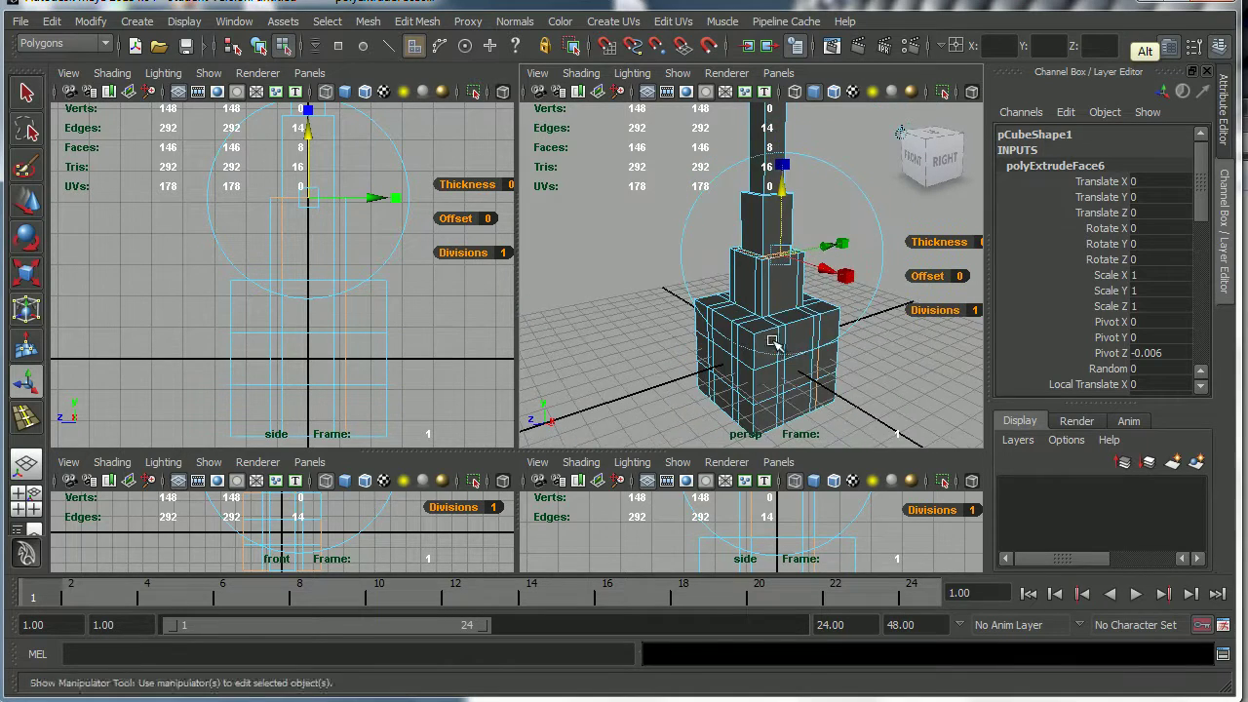
pyautogui.keyDown('alt'); pyautogui.moveTo(772, 340); pyautogui.dragTo(788, 317); pyautogui.keyUp('alt')
# - Leave the extrude manipulator, returning to the Select tool with the collar's top faces in close view
pyautogui.press('q')
pyautogui.click(576, 298)
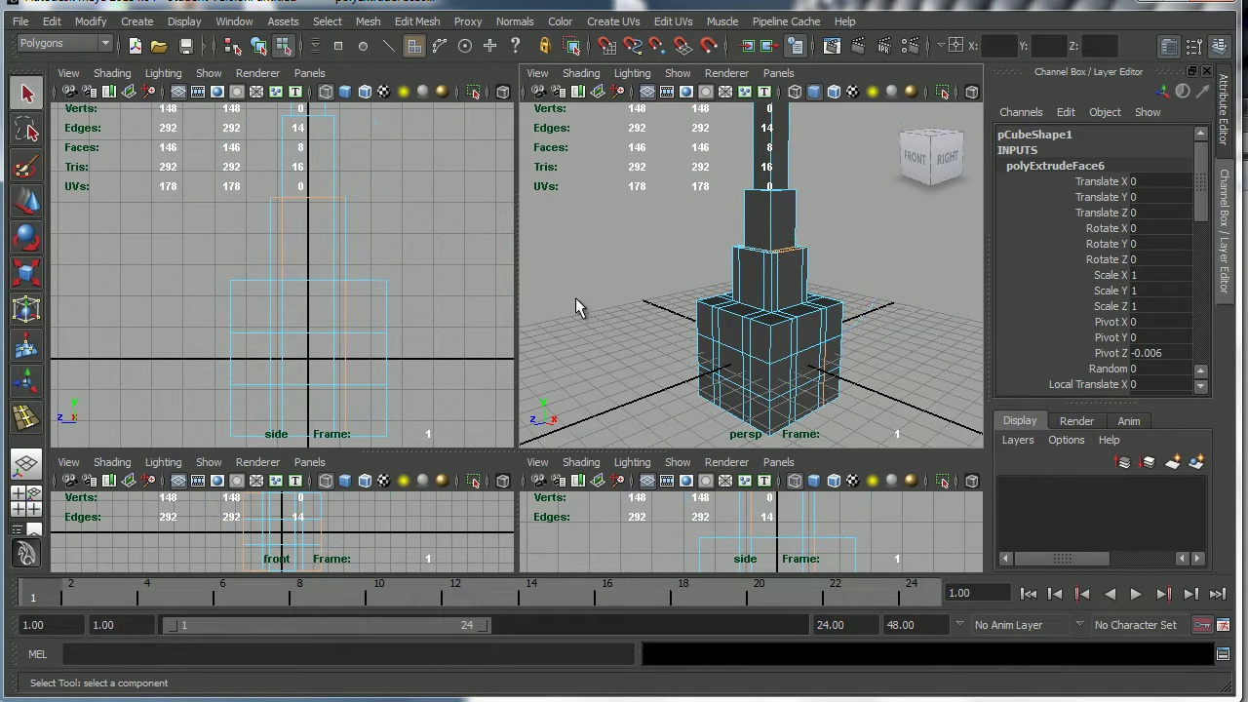
pyautogui.keyDown('alt'); pyautogui.moveTo(575, 297); pyautogui.dragTo(556, 341); pyautogui.keyUp('alt')
pyautogui.keyDown('alt'); pyautogui.moveTo(751, 341); pyautogui.dragTo(742, 334, button='middle'); pyautogui.keyUp('alt')
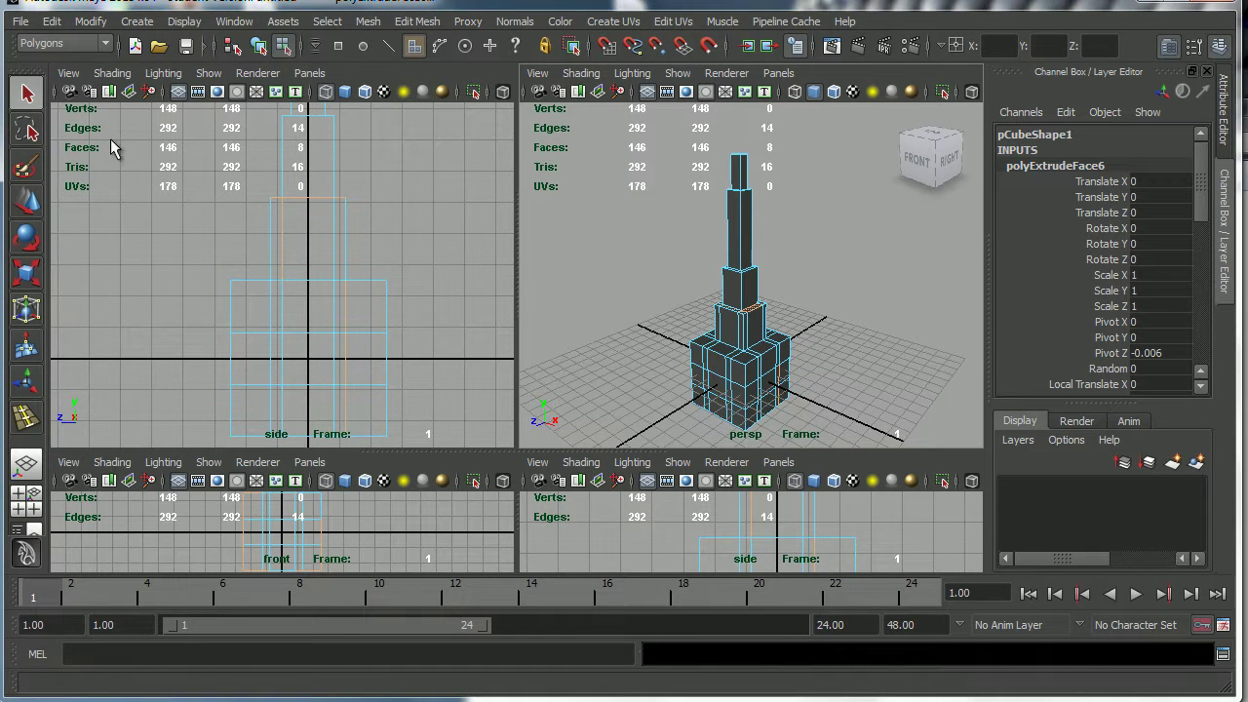
pyautogui.keyDown('alt'); pyautogui.moveTo(601, 244); pyautogui.dragTo(734, 283, button='right'); pyautogui.keyUp('alt')
pyautogui.keyDown('alt'); pyautogui.moveTo(737, 303); pyautogui.dragTo(731, 282, button='middle'); pyautogui.keyUp('alt')
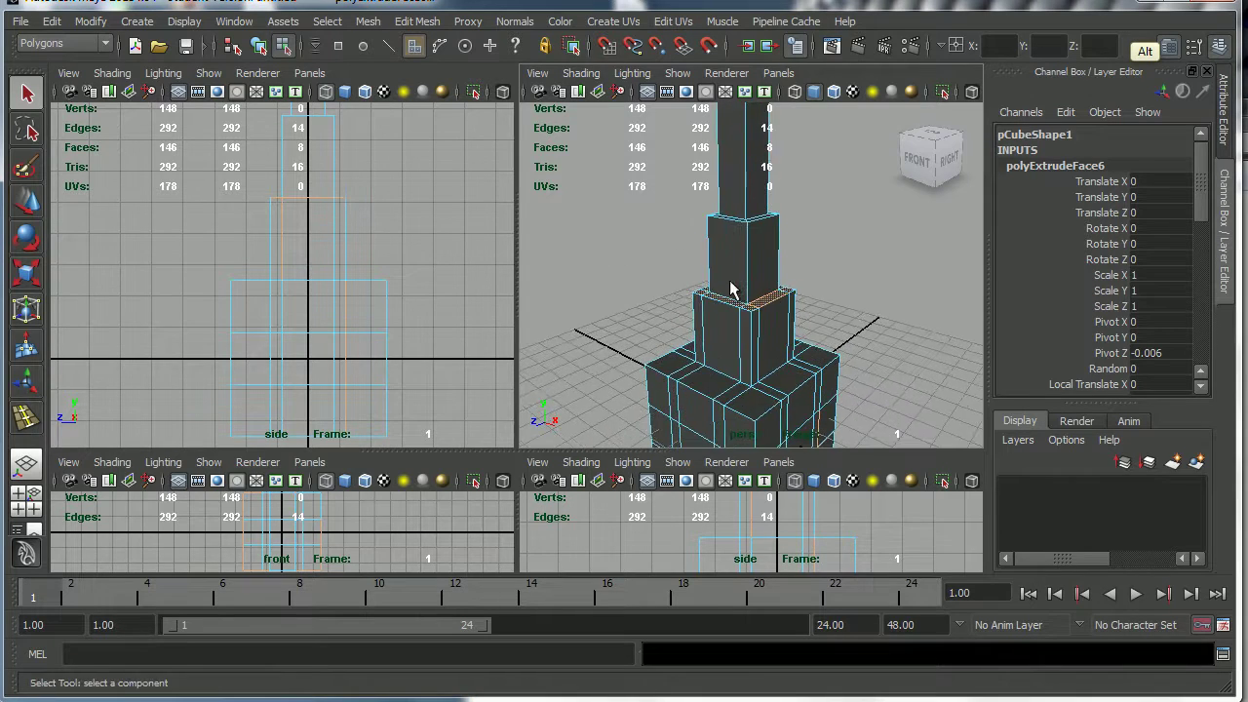
# - Try to select a vertical corner edge and a top border edge of the base block with the Select Edge Loop Tool
pyautogui.moveTo(767, 297)
pyautogui.keyDown('alt'); pyautogui.mouseDown()
pyautogui.moveTo(765, 328)
pyautogui.moveTo(763, 303)
pyautogui.mouseUp(); pyautogui.keyUp('alt')
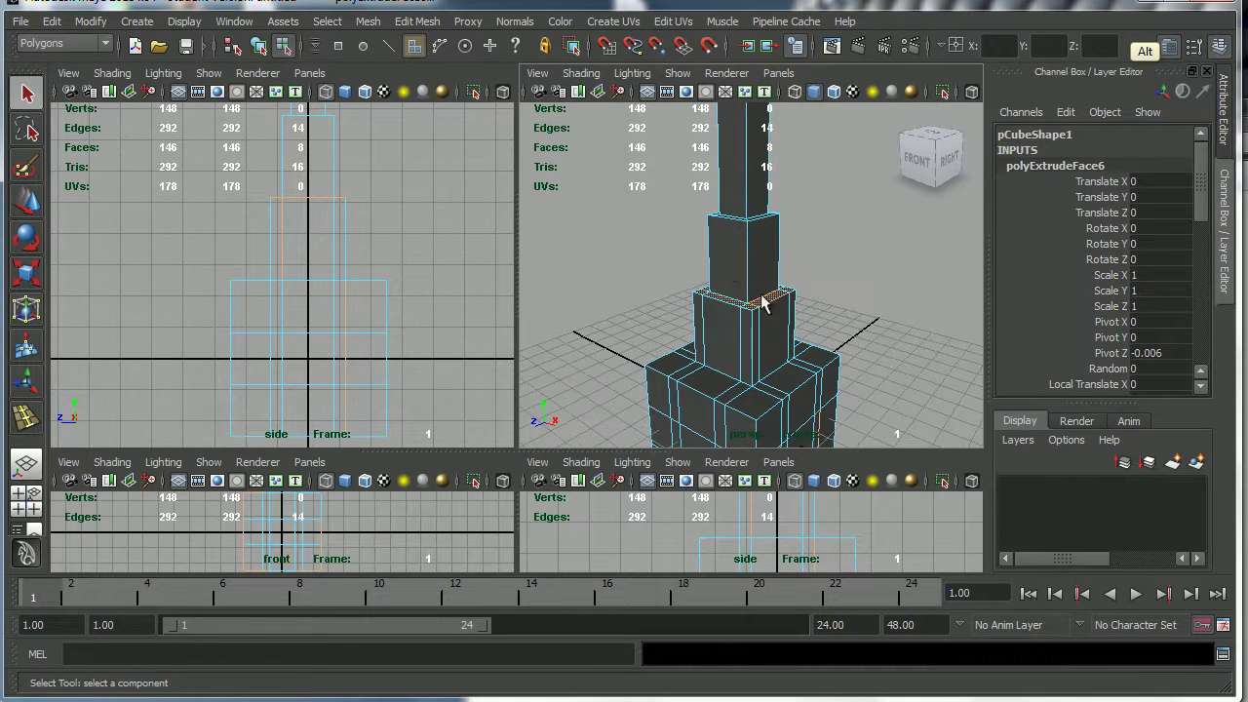
pyautogui.click(329, 21)
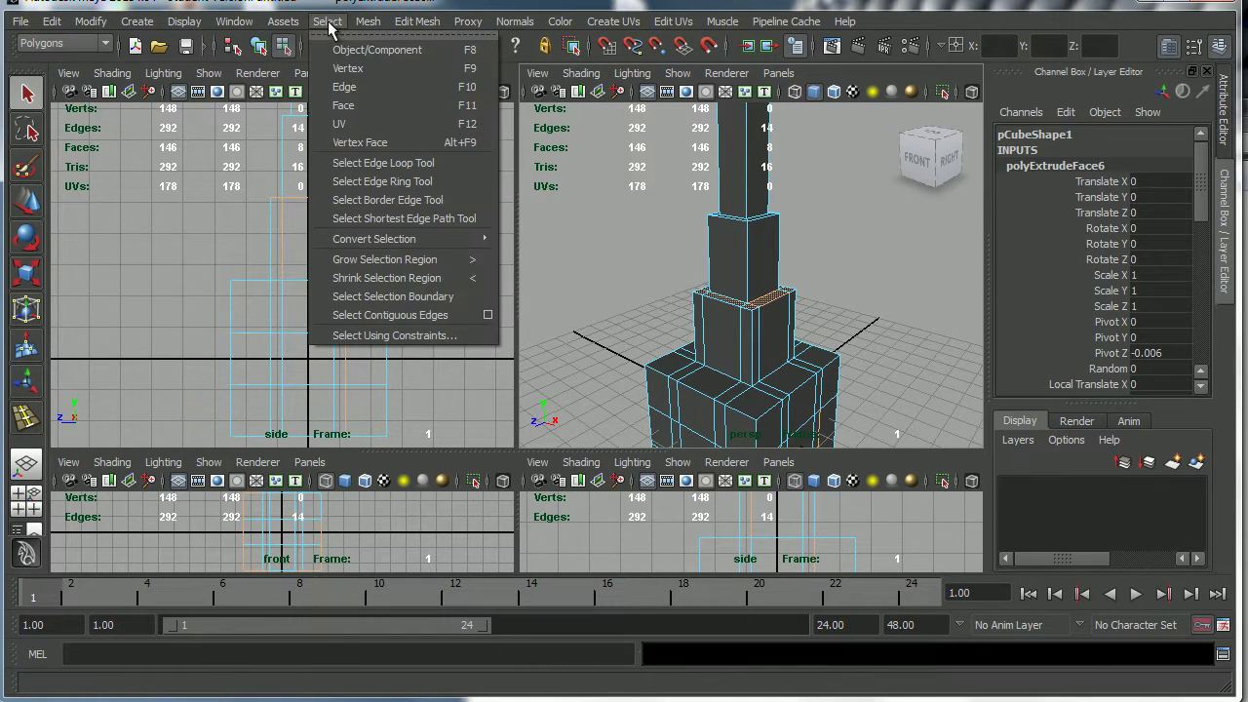
pyautogui.click(374, 161)
pyautogui.keyDown('alt'); pyautogui.moveTo(702, 356); pyautogui.dragTo(764, 339, button='right'); pyautogui.keyUp('alt')
pyautogui.click(744, 336)
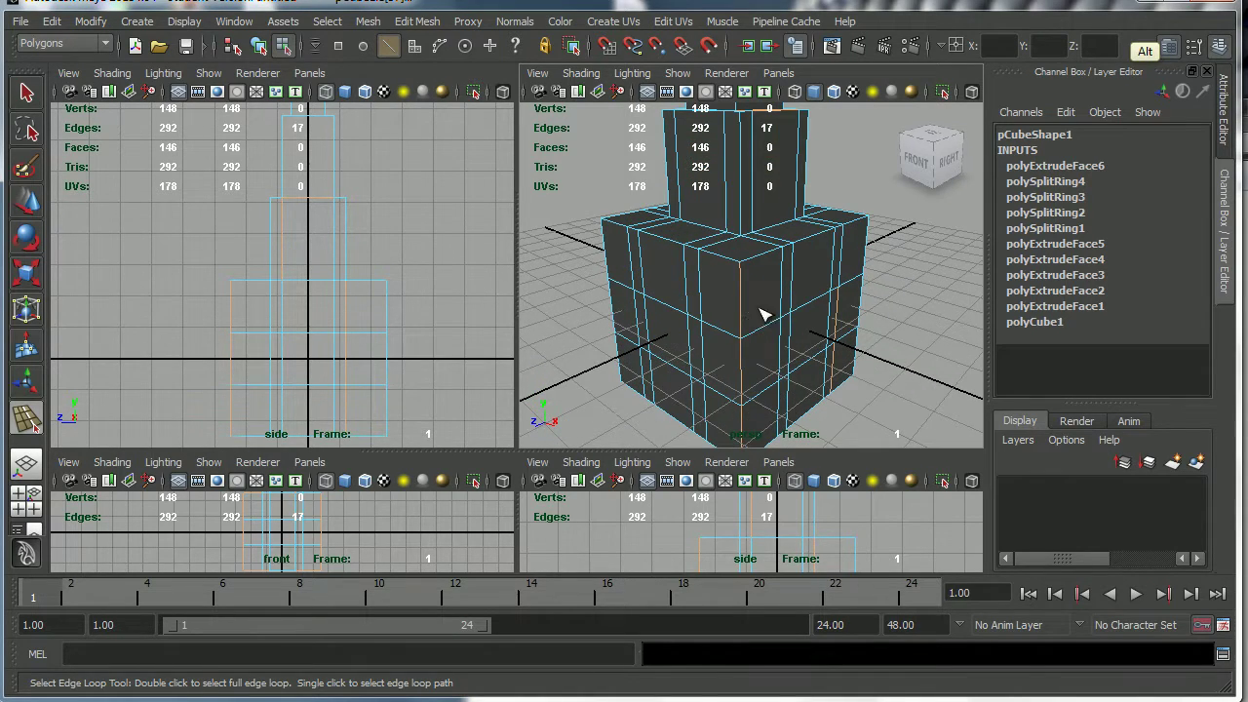
pyautogui.moveTo(764, 314)
pyautogui.keyDown('alt'); pyautogui.mouseDown()
pyautogui.moveTo(793, 302)
pyautogui.moveTo(784, 321)
pyautogui.mouseUp(); pyautogui.keyUp('alt')
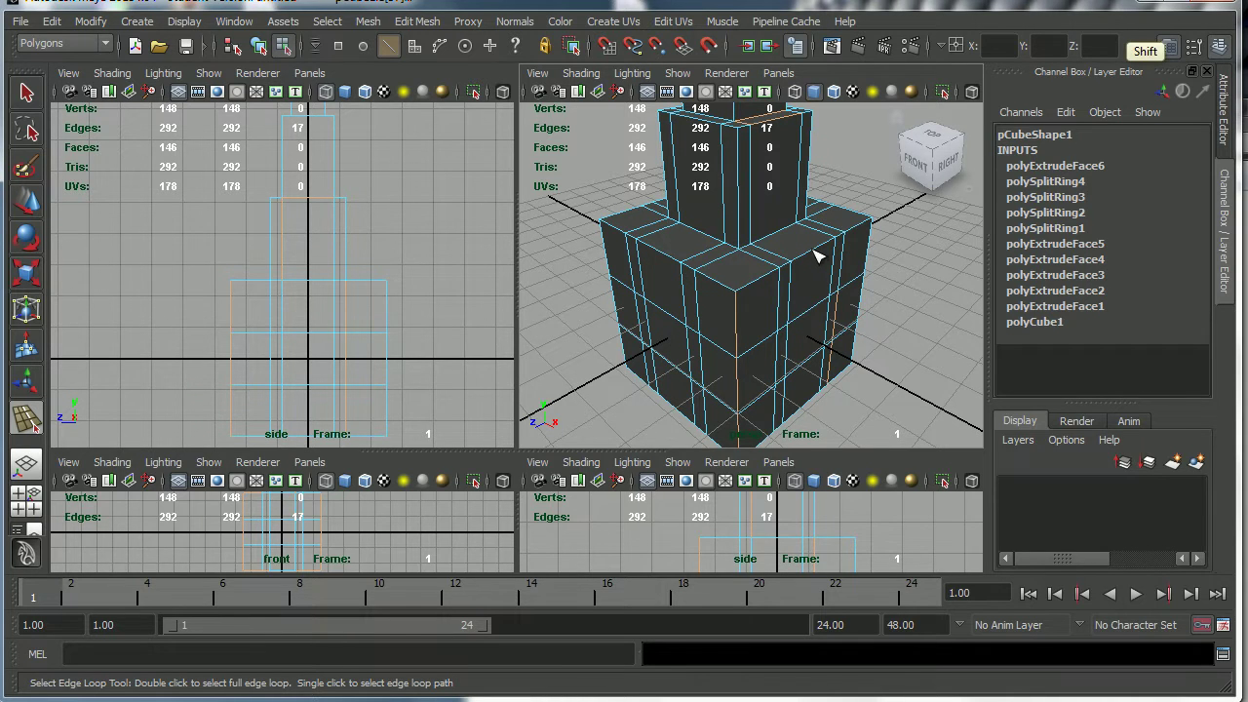
pyautogui.keyDown('shift'); pyautogui.click(817, 256); pyautogui.keyUp('shift')
pyautogui.keyDown('alt'); pyautogui.moveTo(835, 379); pyautogui.dragTo(751, 356); pyautogui.keyUp('alt')
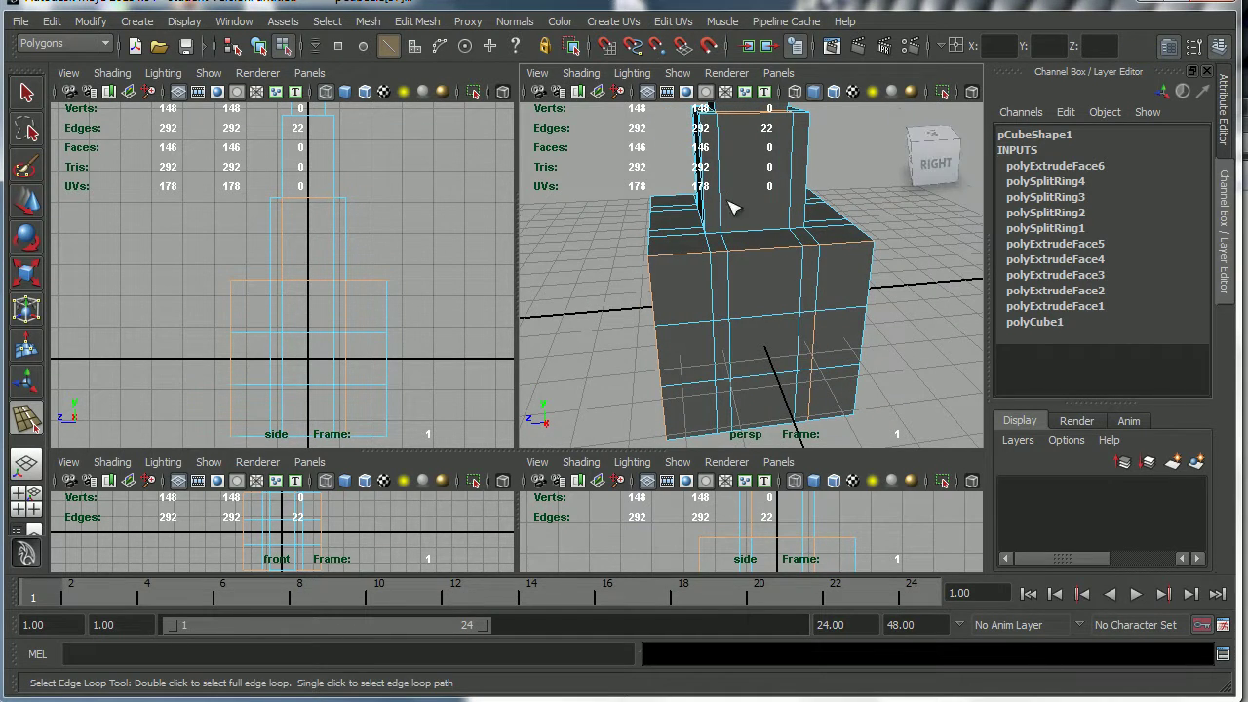
# - Return to the Select tool and undo the last edge selections on the base block
pyautogui.click(27, 92)
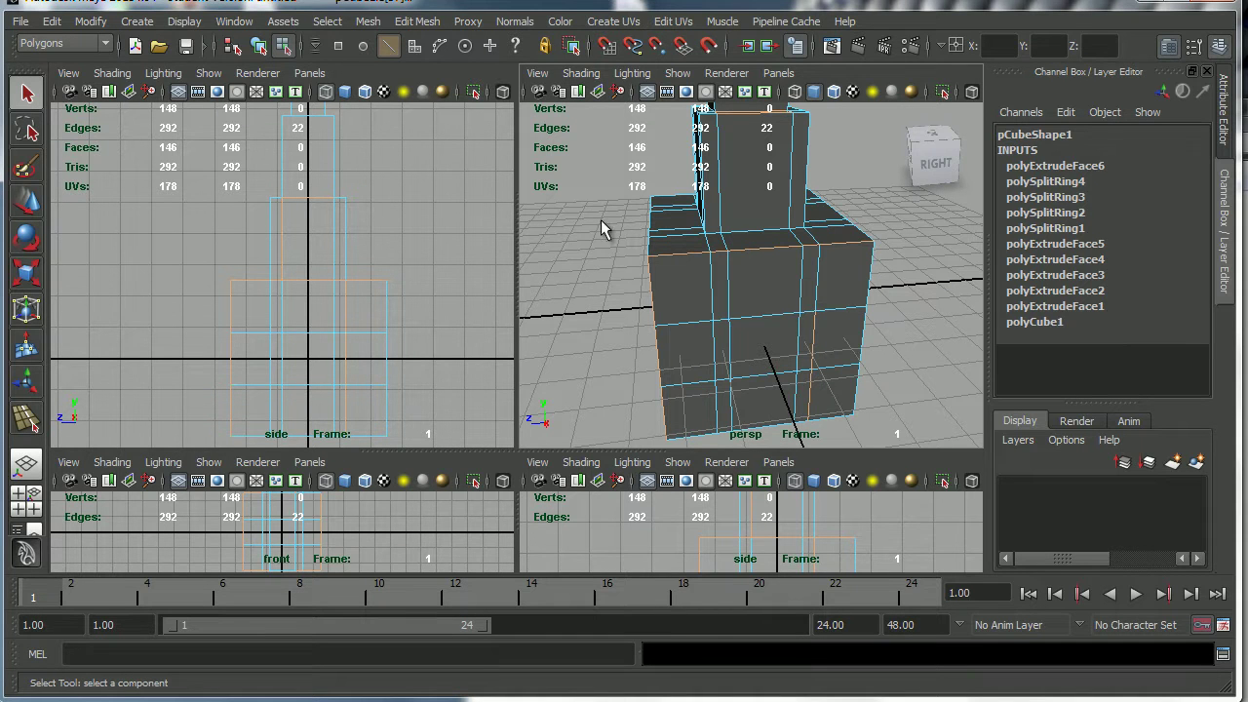
pyautogui.press('z')
pyautogui.press('z')
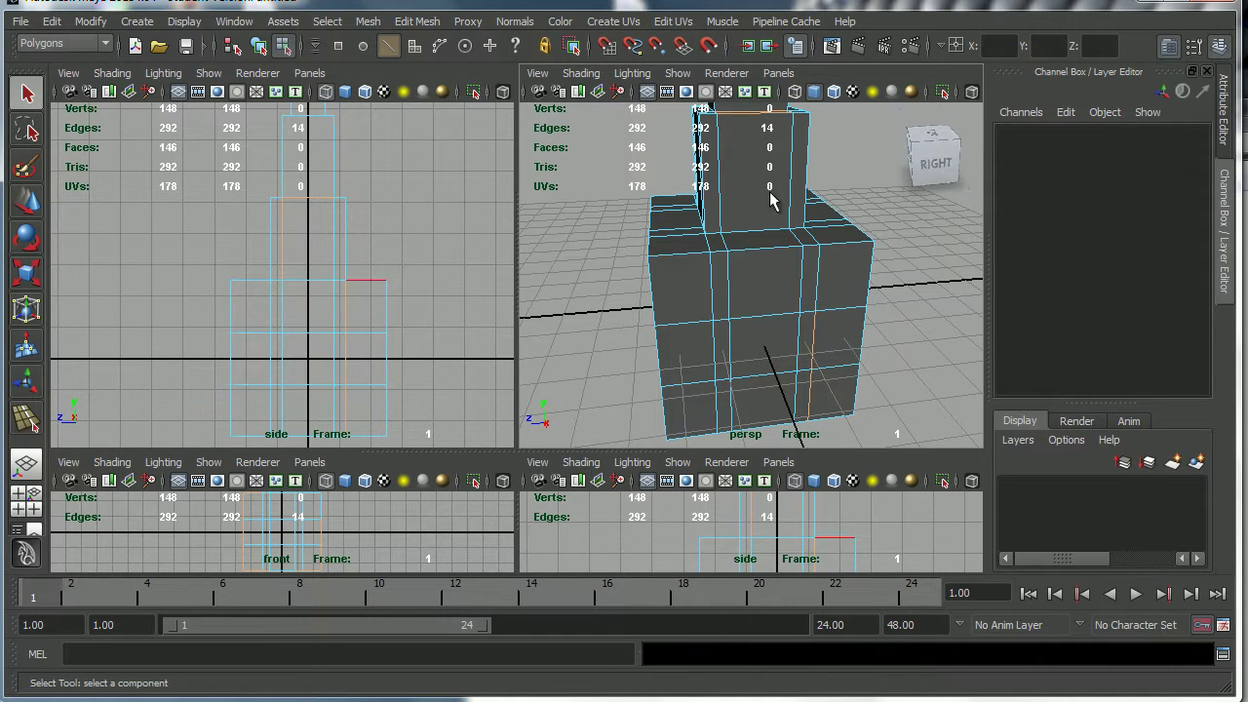
pyautogui.keyDown('shift'); pyautogui.click(786, 195); pyautogui.keyUp('shift')
pyautogui.press('z')
# - Clear the leftover edge selection on the tower by switching to object selection, deselecting the mesh, and returning to edge component mode
pyautogui.click(259, 46)
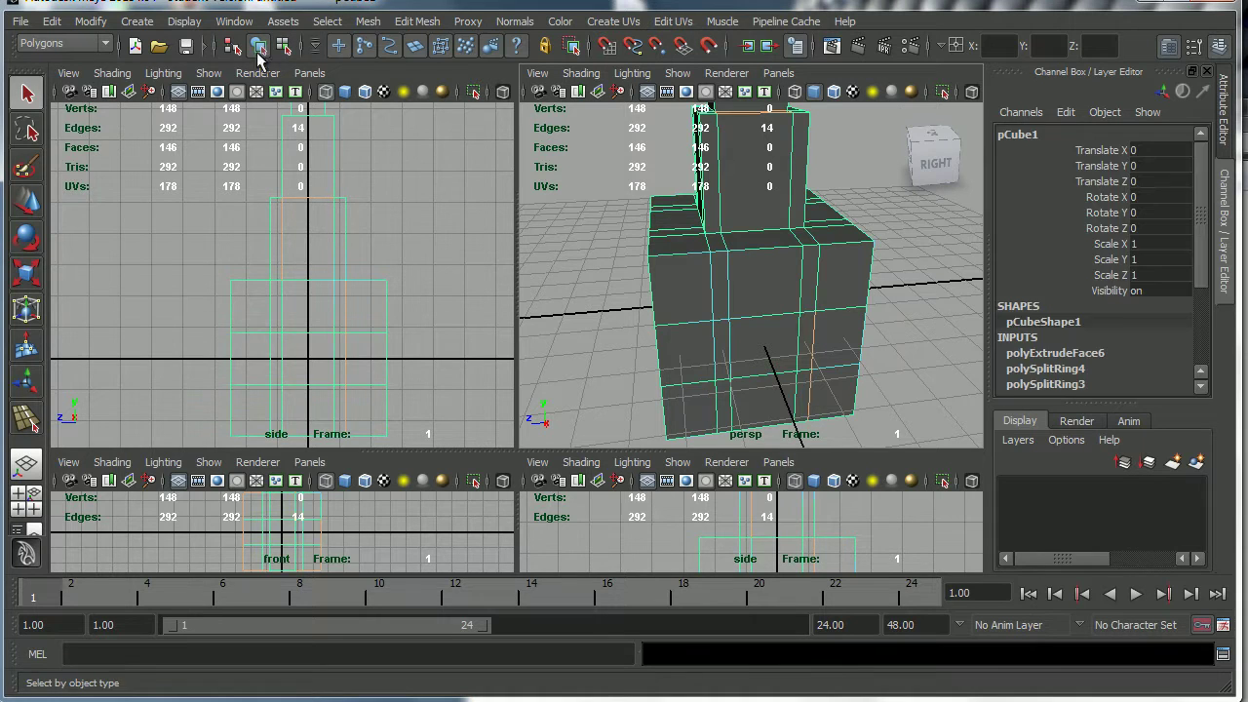
pyautogui.click(610, 265)
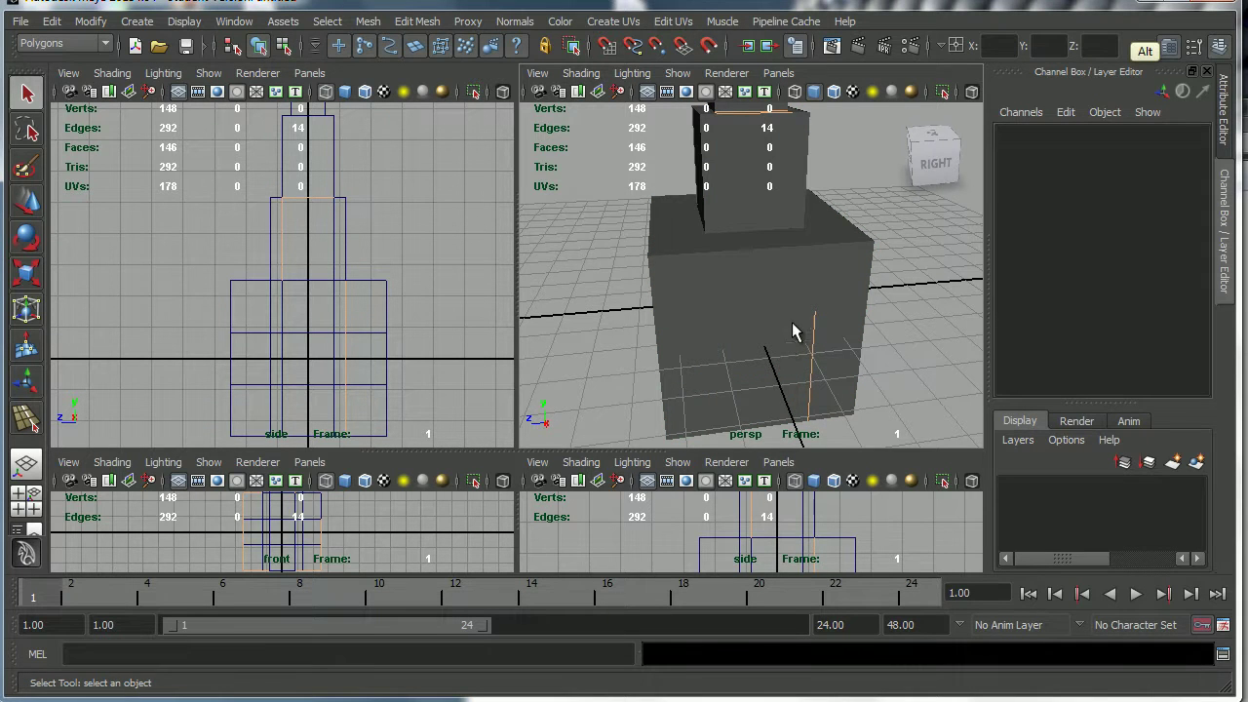
pyautogui.moveTo(793, 331)
pyautogui.keyDown('alt'); pyautogui.mouseDown()
pyautogui.moveTo(828, 338)
pyautogui.moveTo(793, 337)
pyautogui.moveTo(792, 322)
pyautogui.mouseUp(); pyautogui.keyUp('alt')
pyautogui.click(787, 273)
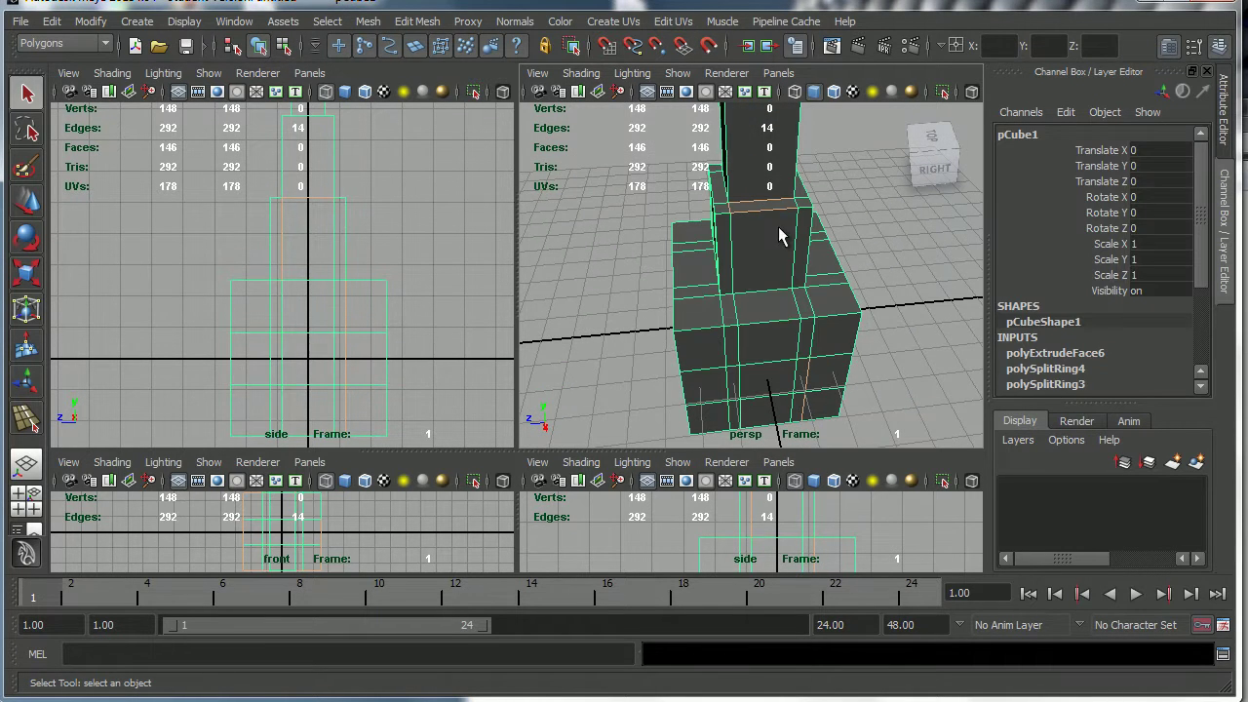
pyautogui.keyDown('alt'); pyautogui.moveTo(769, 255); pyautogui.dragTo(777, 301, button='middle'); pyautogui.keyUp('alt')
pyautogui.keyDown('alt'); pyautogui.moveTo(777, 301); pyautogui.dragTo(796, 206, button='right'); pyautogui.keyUp('alt')
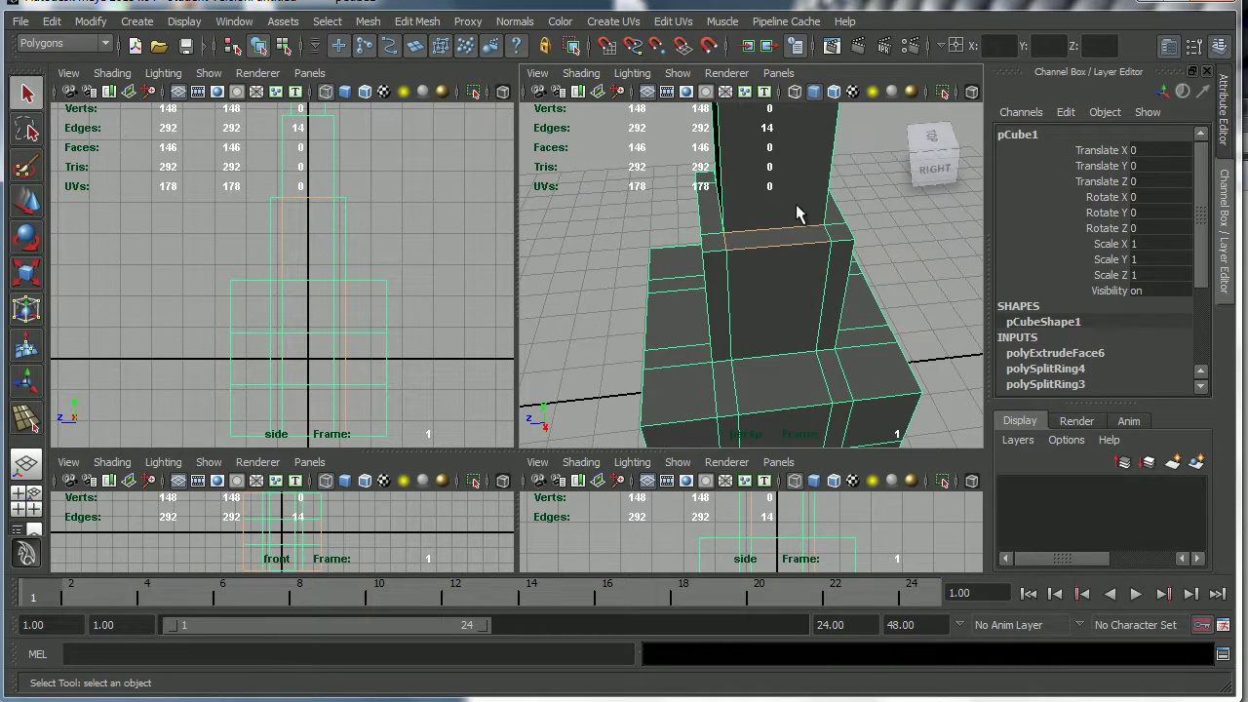
pyautogui.click(878, 245)
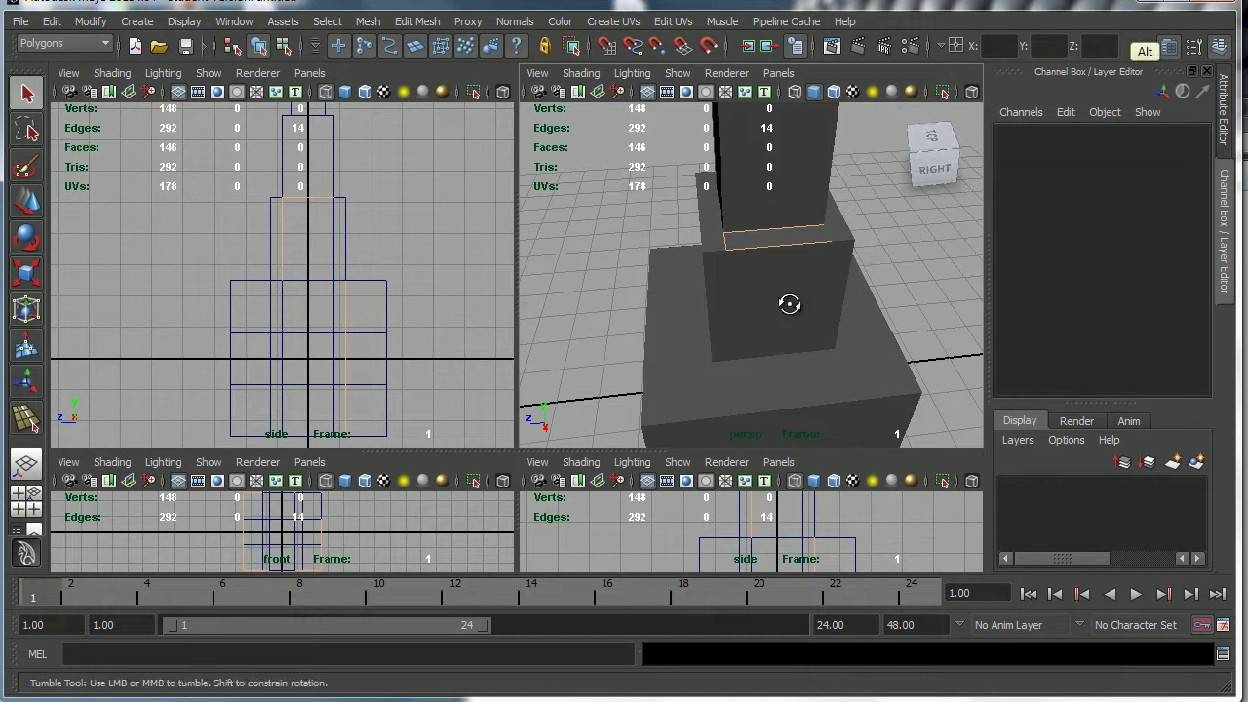
pyautogui.keyDown('alt'); pyautogui.moveTo(791, 298); pyautogui.dragTo(820, 332); pyautogui.keyUp('alt')
pyautogui.click(850, 323)
pyautogui.click(899, 308)
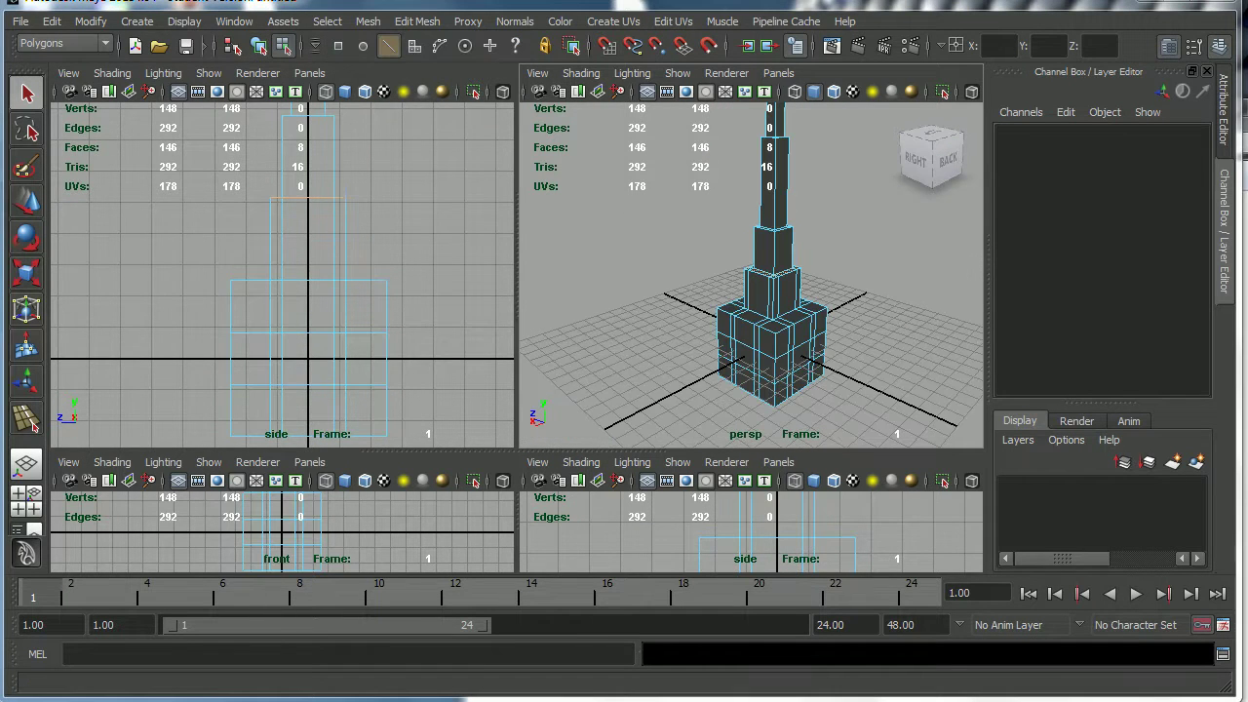
# - Select one full vertical corner edge of the base block and an adjoining top border edge with the Select Edge Loop Tool
pyautogui.moveTo(848, 312)
pyautogui.keyDown('alt'); pyautogui.mouseDown()
pyautogui.moveTo(794, 335)
pyautogui.moveTo(836, 370)
pyautogui.moveTo(789, 371)
pyautogui.moveTo(789, 289)
pyautogui.moveTo(810, 282)
pyautogui.moveTo(814, 295)
pyautogui.moveTo(794, 267)
pyautogui.moveTo(850, 295)
pyautogui.mouseUp(); pyautogui.keyUp('alt')
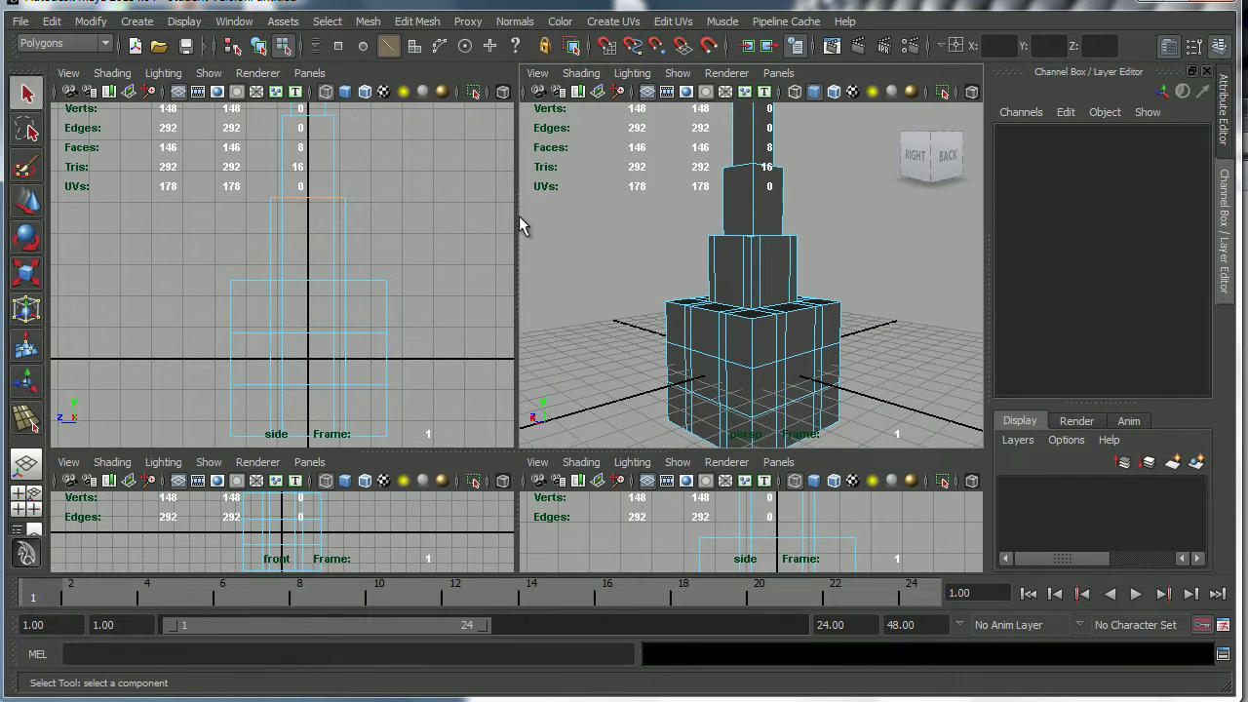
pyautogui.click(330, 22)
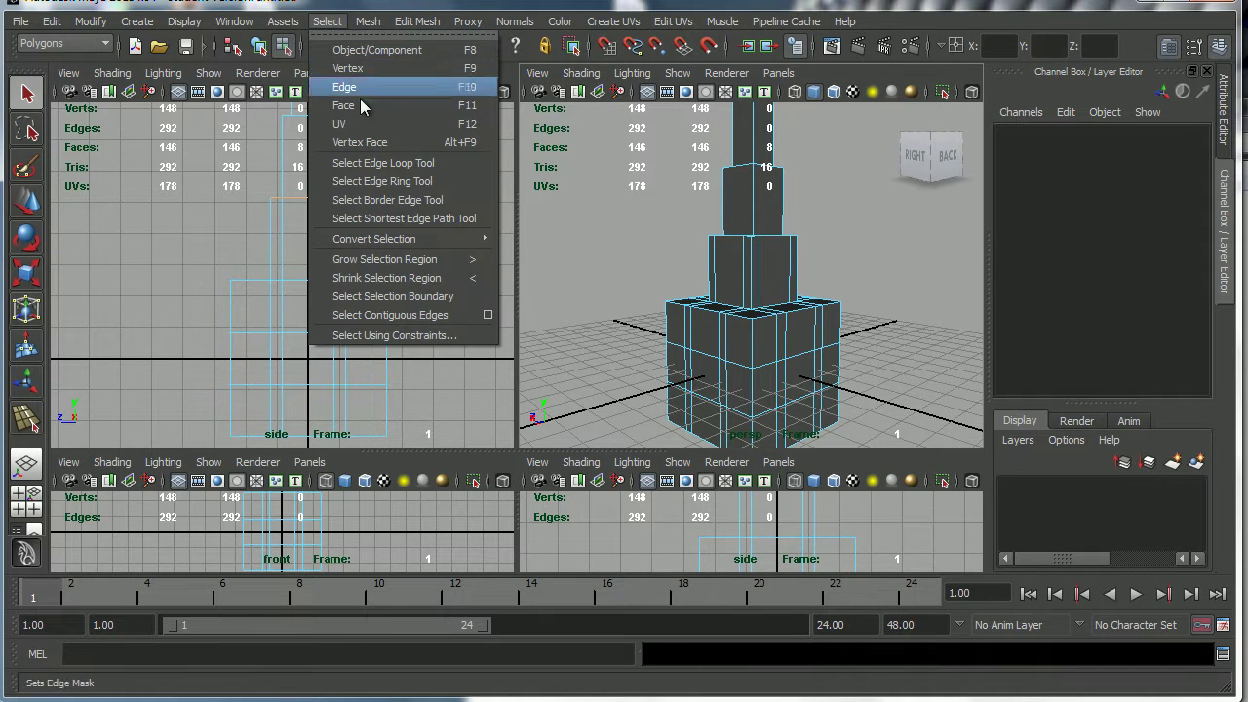
pyautogui.click(380, 163)
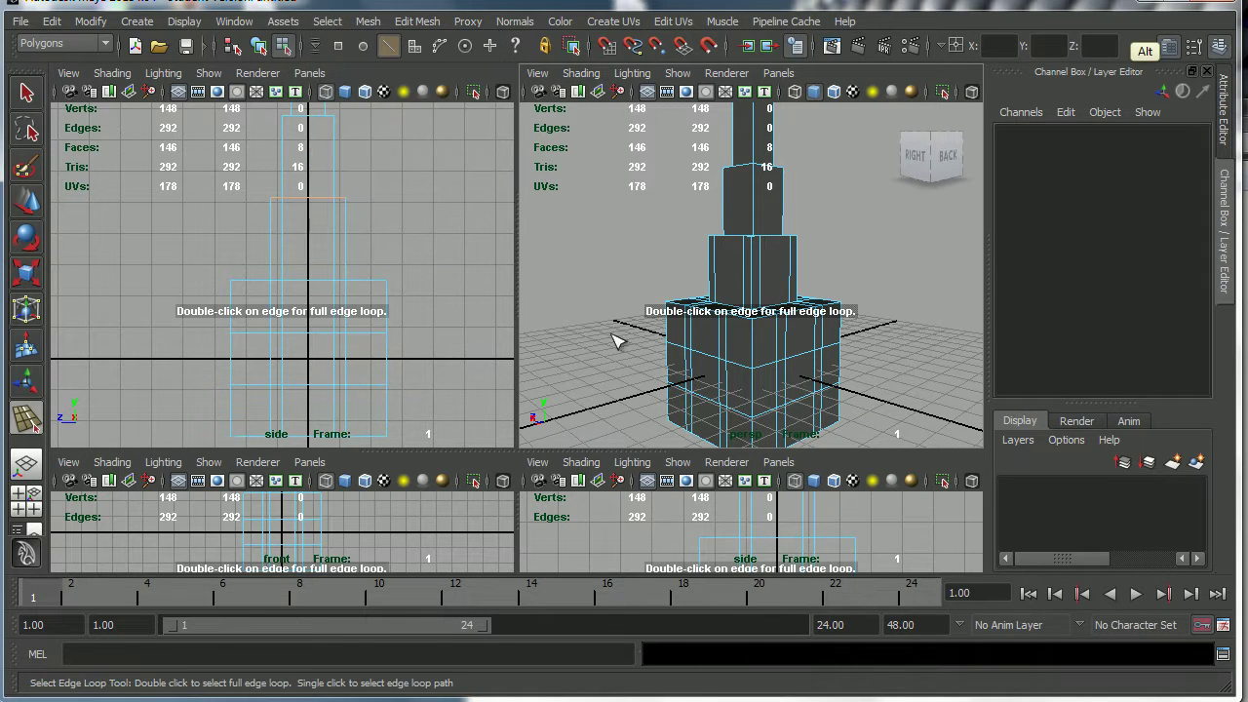
pyautogui.scroll(5, 739, 315)
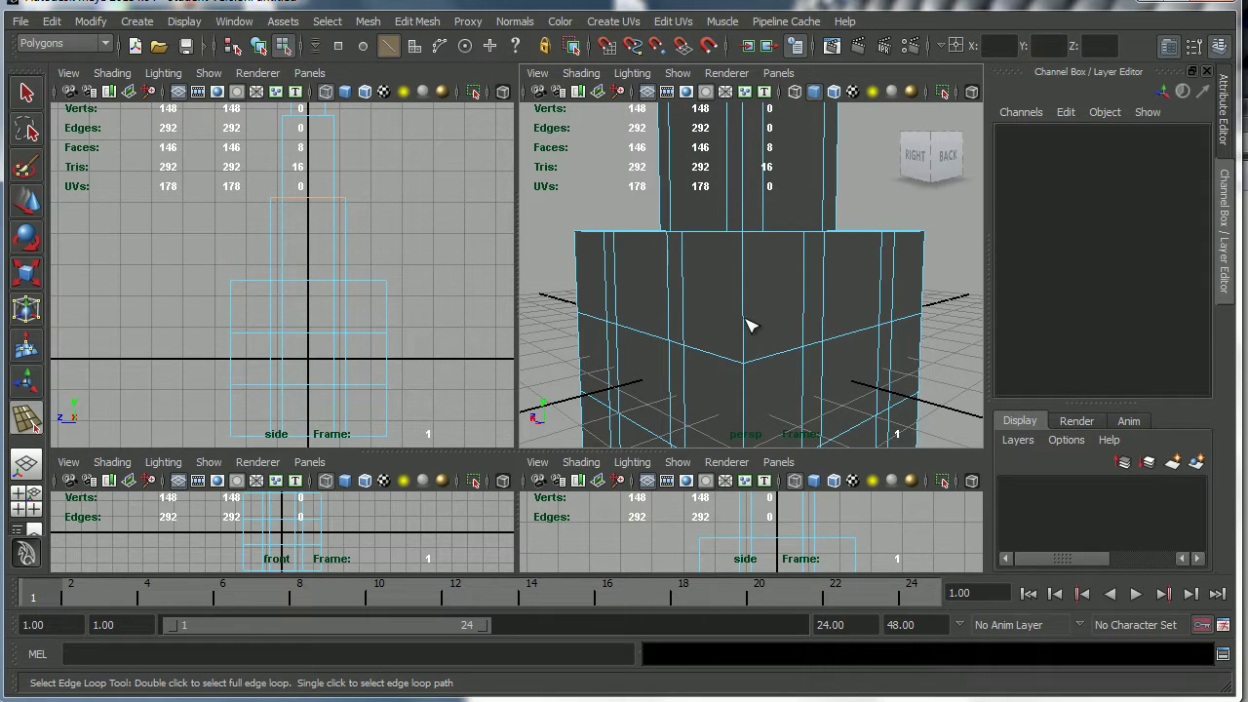
pyautogui.click(749, 326)
pyautogui.scroll(-3, 766, 334)
pyautogui.moveTo(766, 335)
pyautogui.keyDown('alt'); pyautogui.mouseDown()
pyautogui.moveTo(825, 337)
pyautogui.moveTo(758, 329)
pyautogui.mouseUp(); pyautogui.keyUp('alt')
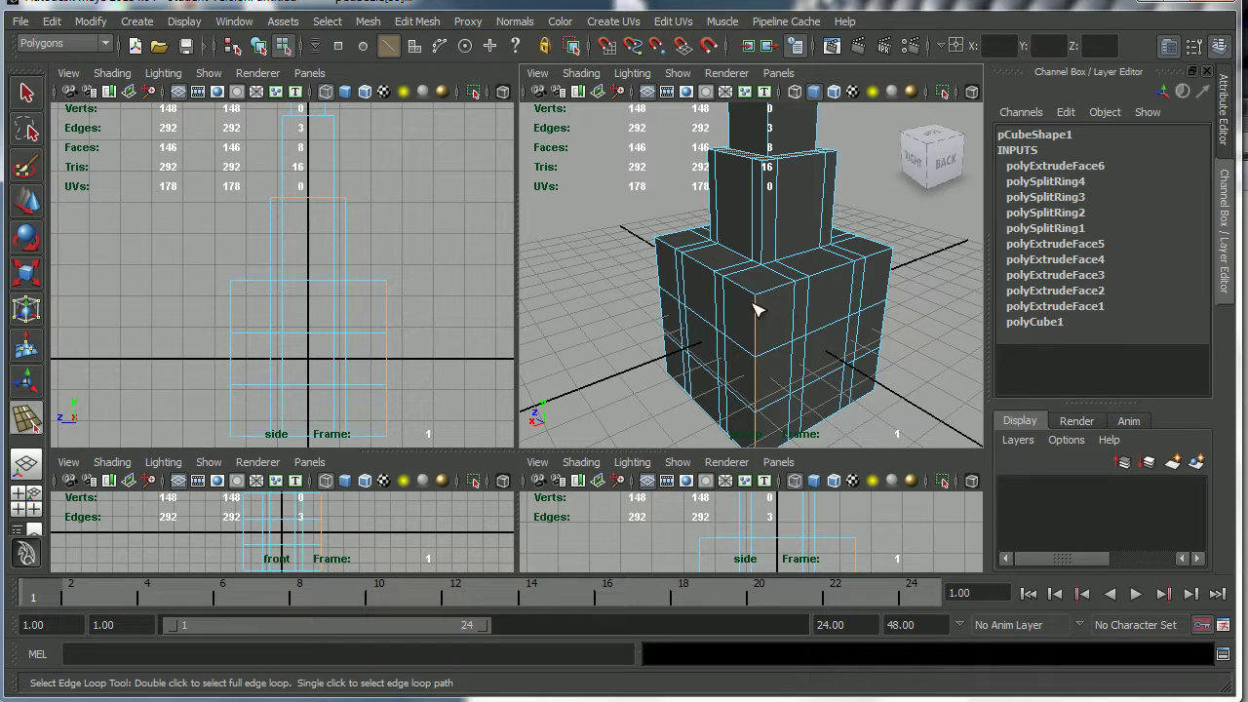
pyautogui.click(839, 273)
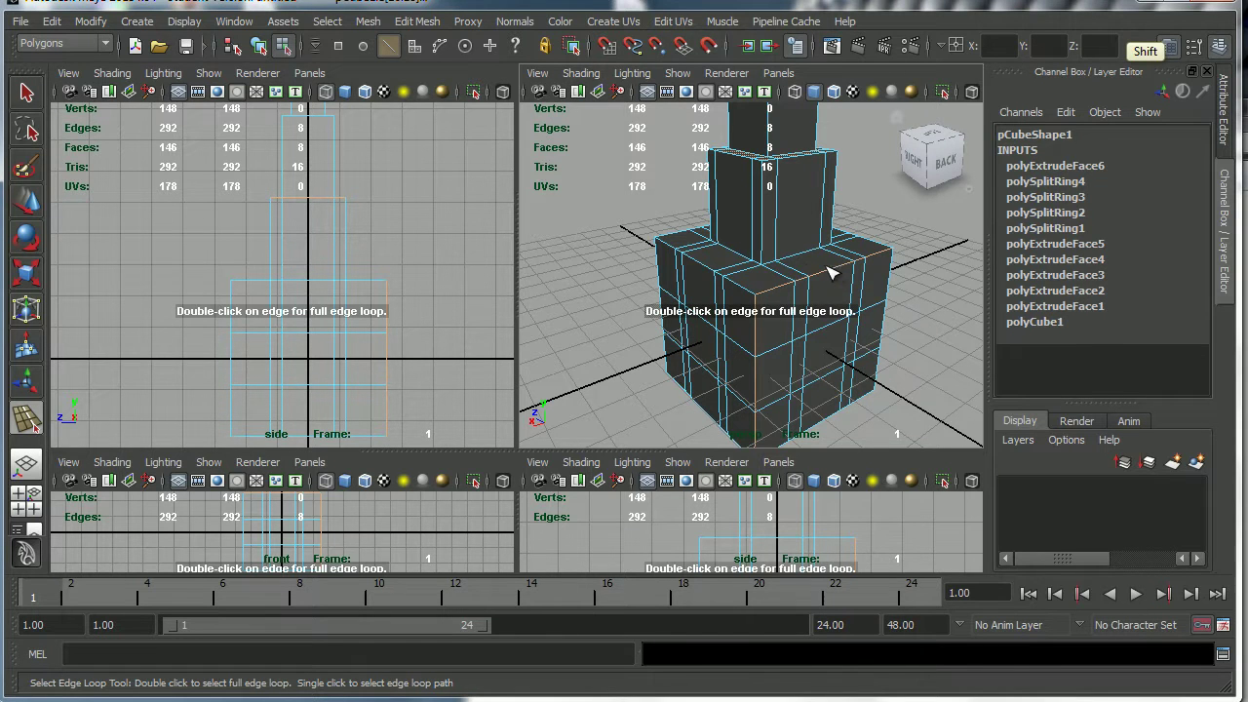
# - Add the base block's three remaining top border edges and three remaining vertical corner edges to the selection
pyautogui.keyDown('shift'); pyautogui.click(715, 276); pyautogui.keyUp('shift')
pyautogui.keyDown('alt'); pyautogui.moveTo(877, 301); pyautogui.dragTo(739, 366); pyautogui.keyUp('alt')
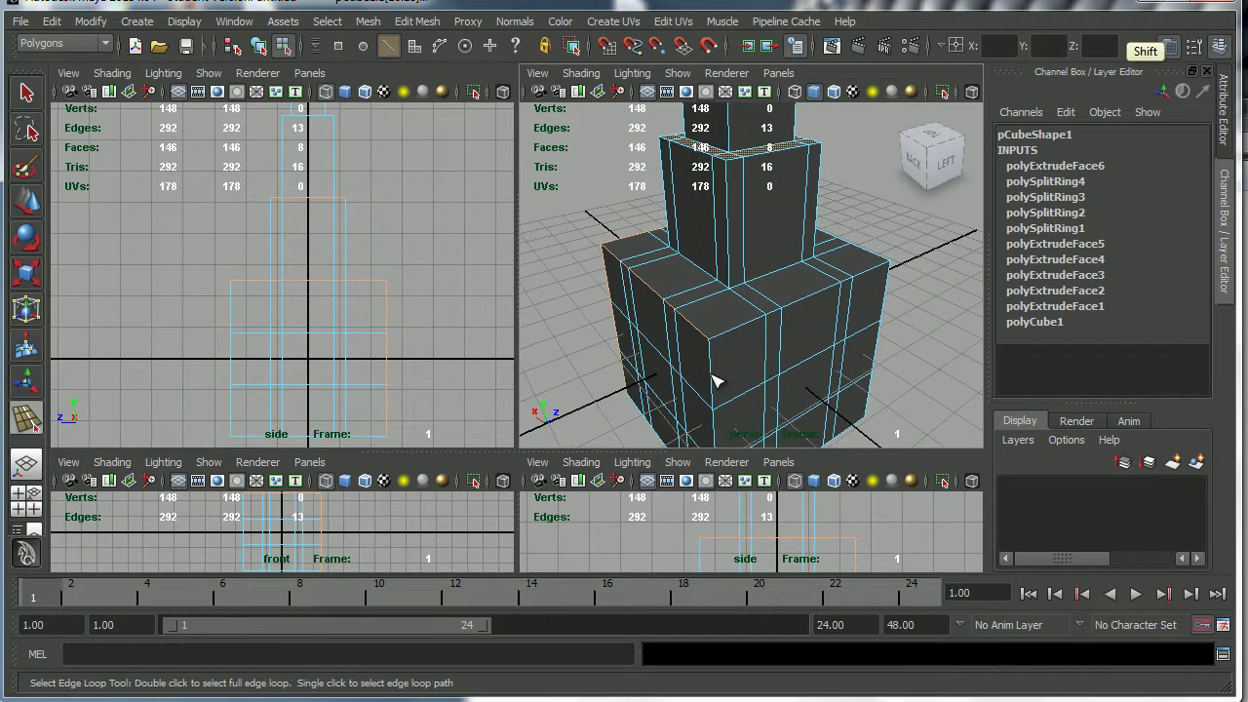
pyautogui.keyDown('shift'); pyautogui.click(715, 381); pyautogui.keyUp('shift')
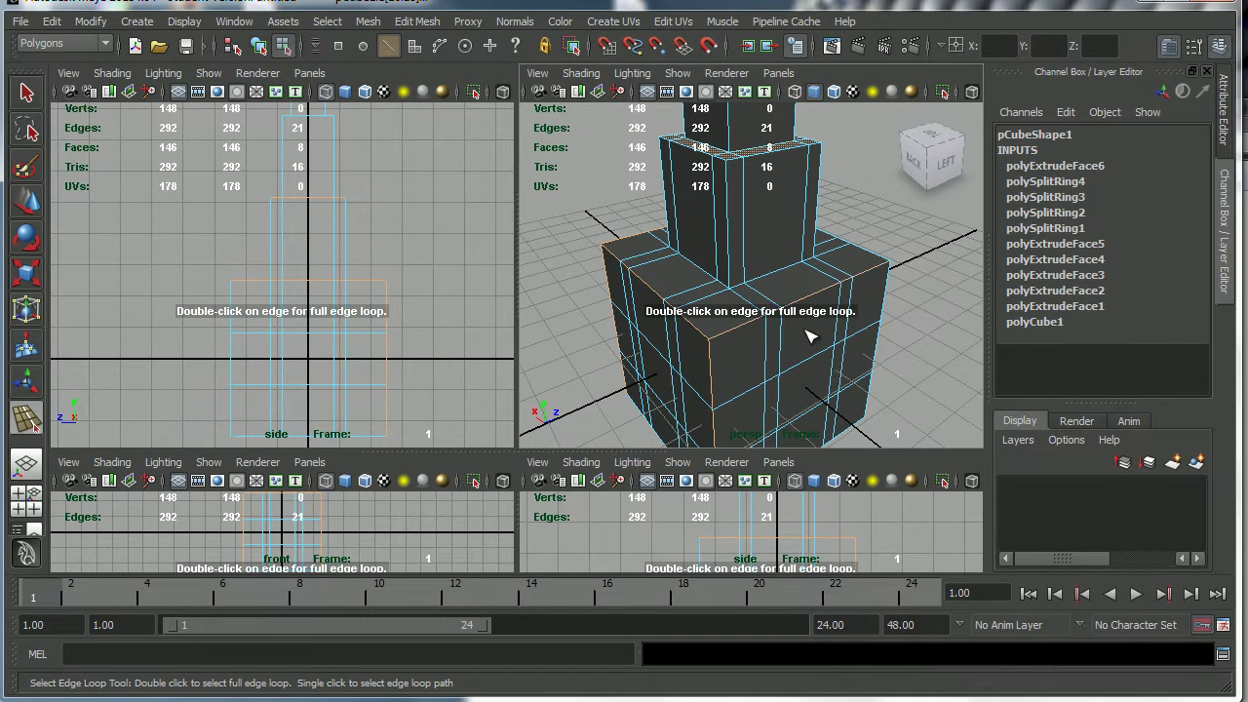
pyautogui.keyDown('alt'); pyautogui.moveTo(839, 341); pyautogui.dragTo(780, 283); pyautogui.keyUp('alt')
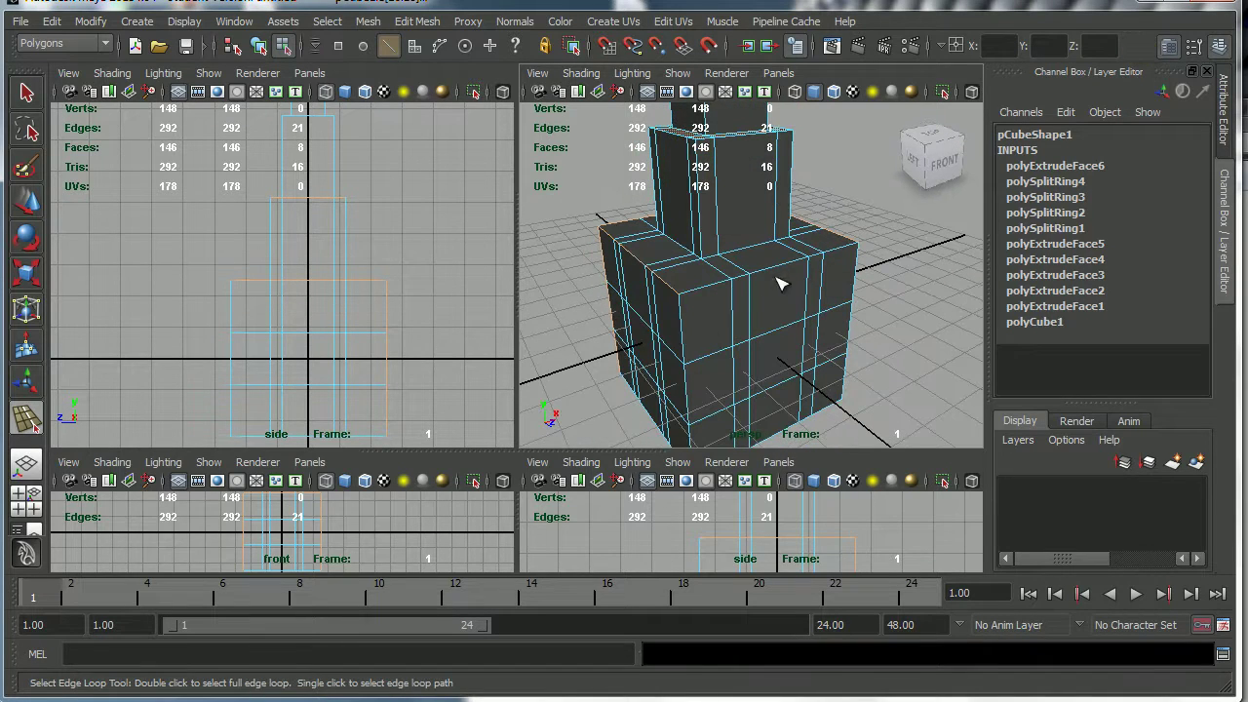
pyautogui.keyDown('shift'); pyautogui.click(778, 269); pyautogui.keyUp('shift')
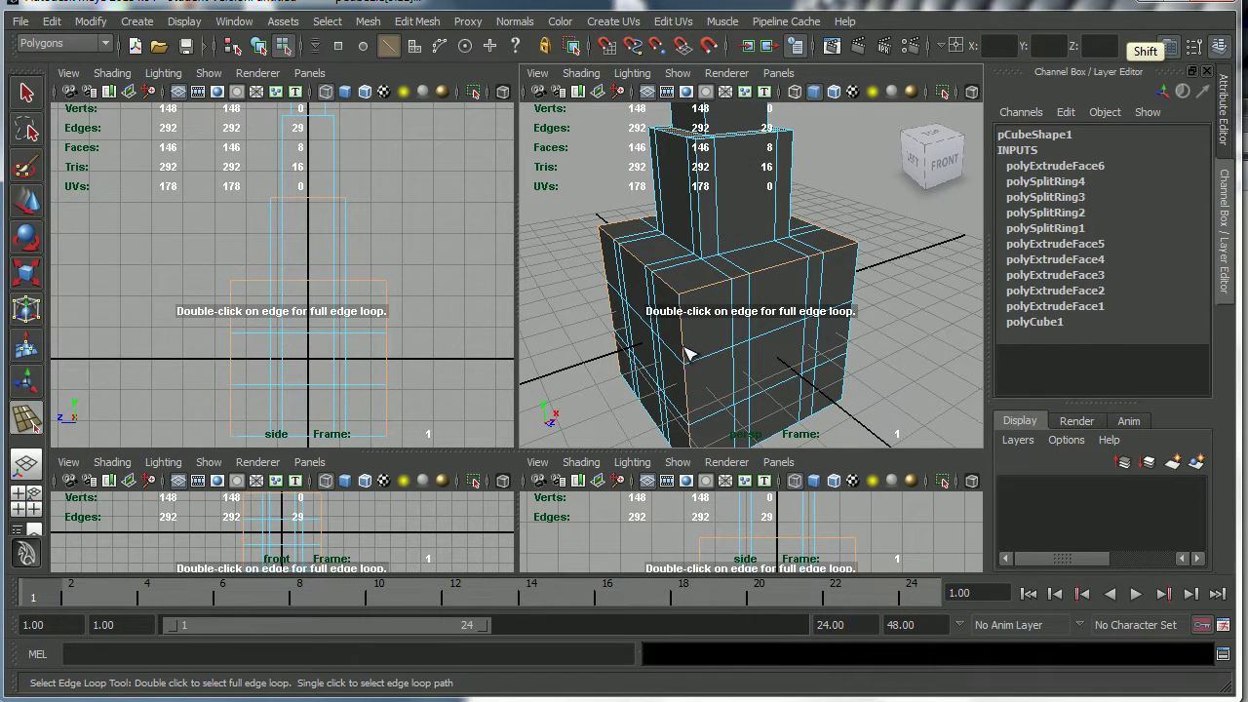
pyautogui.keyDown('alt'); pyautogui.moveTo(780, 369); pyautogui.dragTo(734, 314); pyautogui.keyUp('alt')
pyautogui.keyDown('shift'); pyautogui.click(786, 304); pyautogui.keyUp('shift')
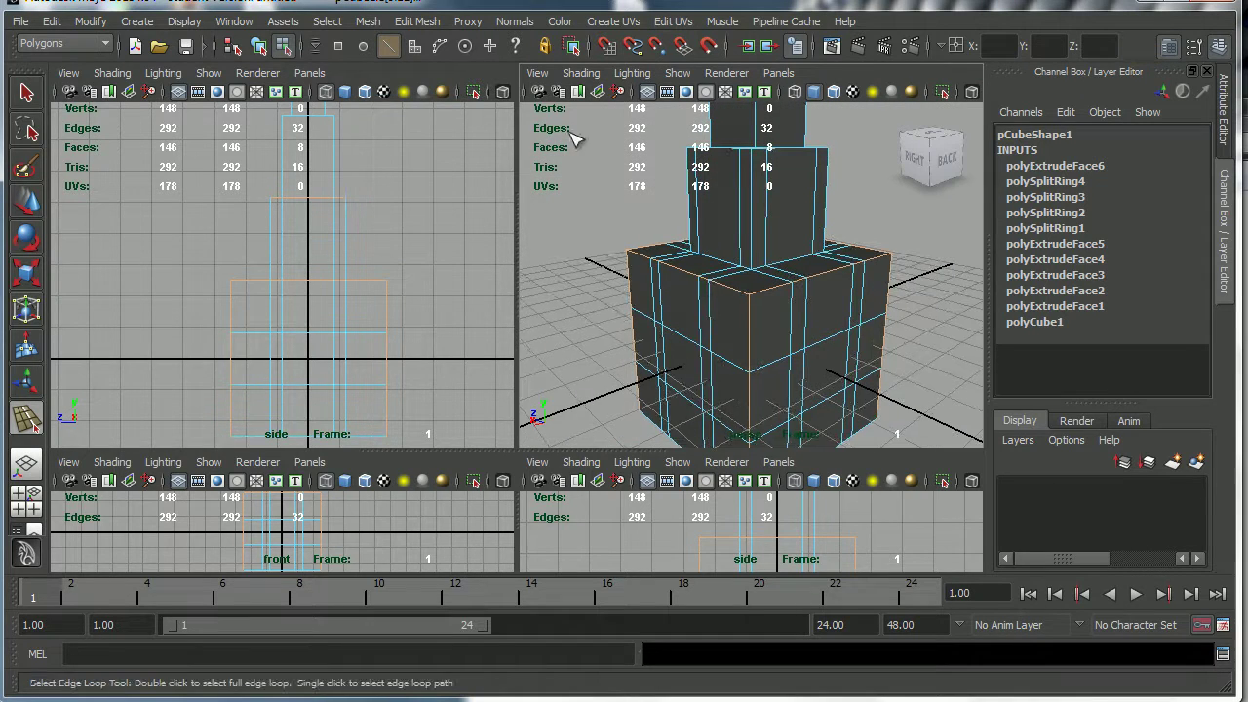
# - Bevel the selected corner and top border edges of the base block with an offset of 0.05
pyautogui.click(435, 23)
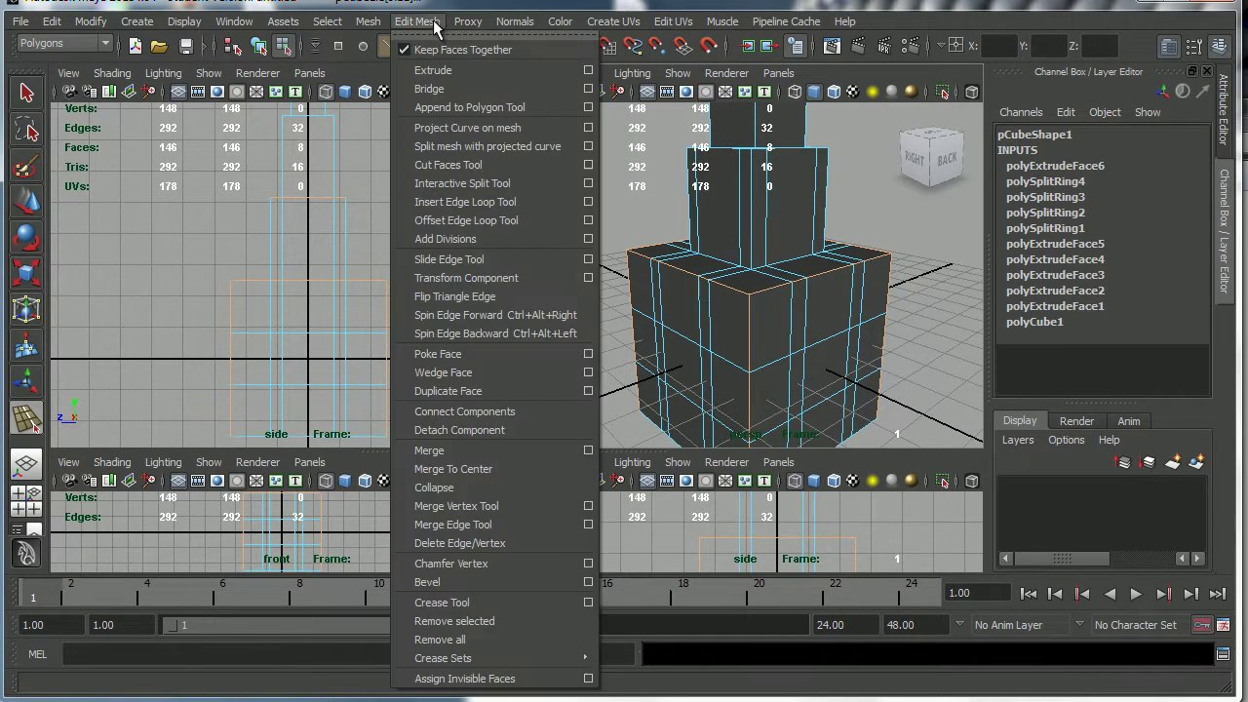
pyautogui.click(513, 582)
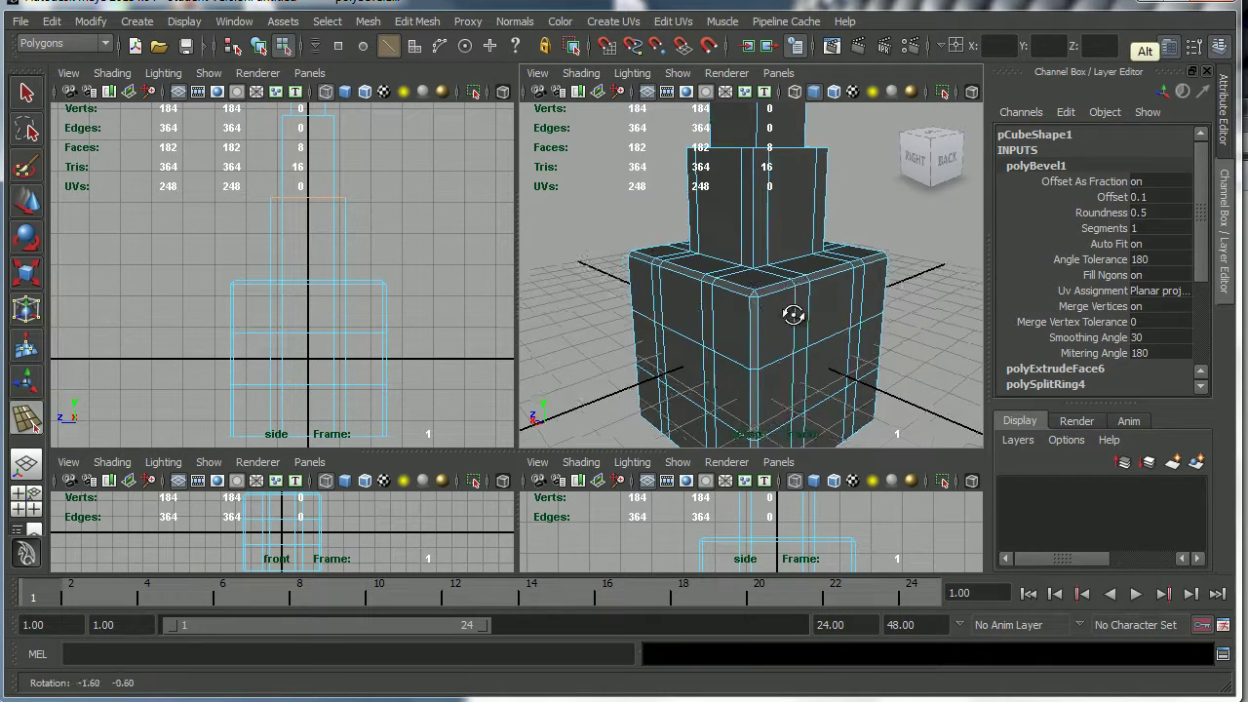
pyautogui.keyDown('alt'); pyautogui.moveTo(794, 315); pyautogui.dragTo(820, 333); pyautogui.keyUp('alt')
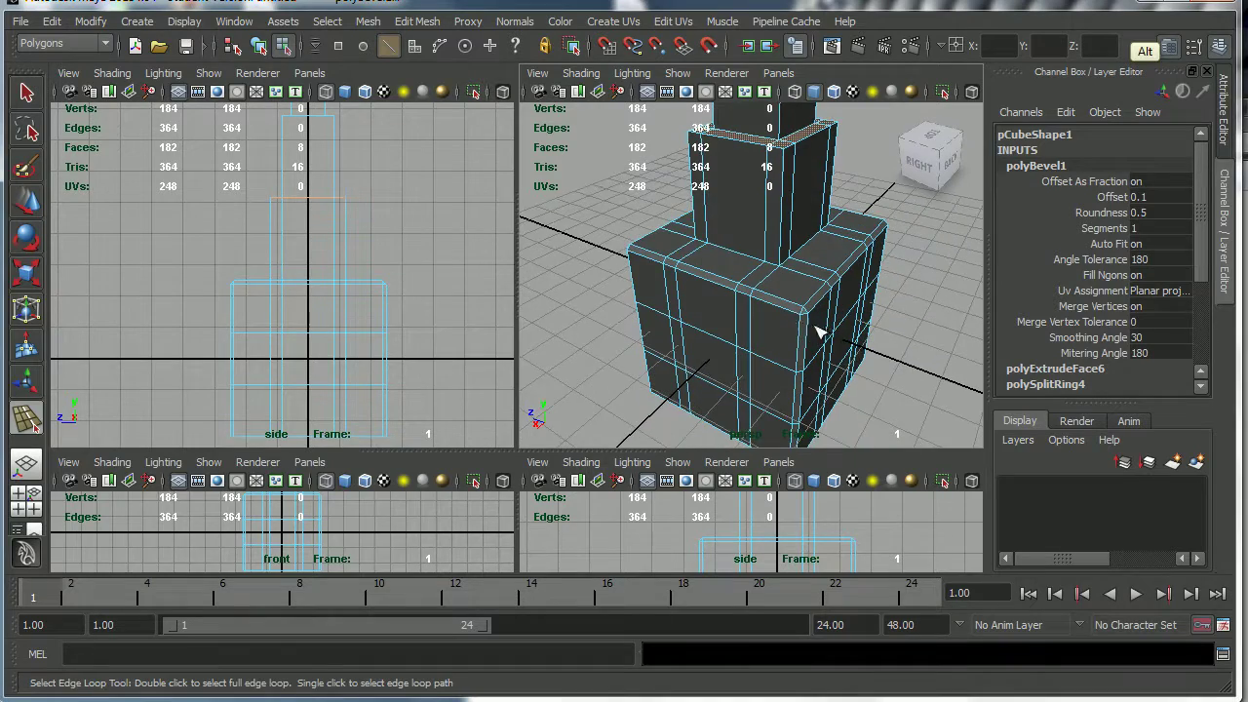
pyautogui.keyDown('alt'); pyautogui.moveTo(837, 290); pyautogui.dragTo(858, 332); pyautogui.keyUp('alt')
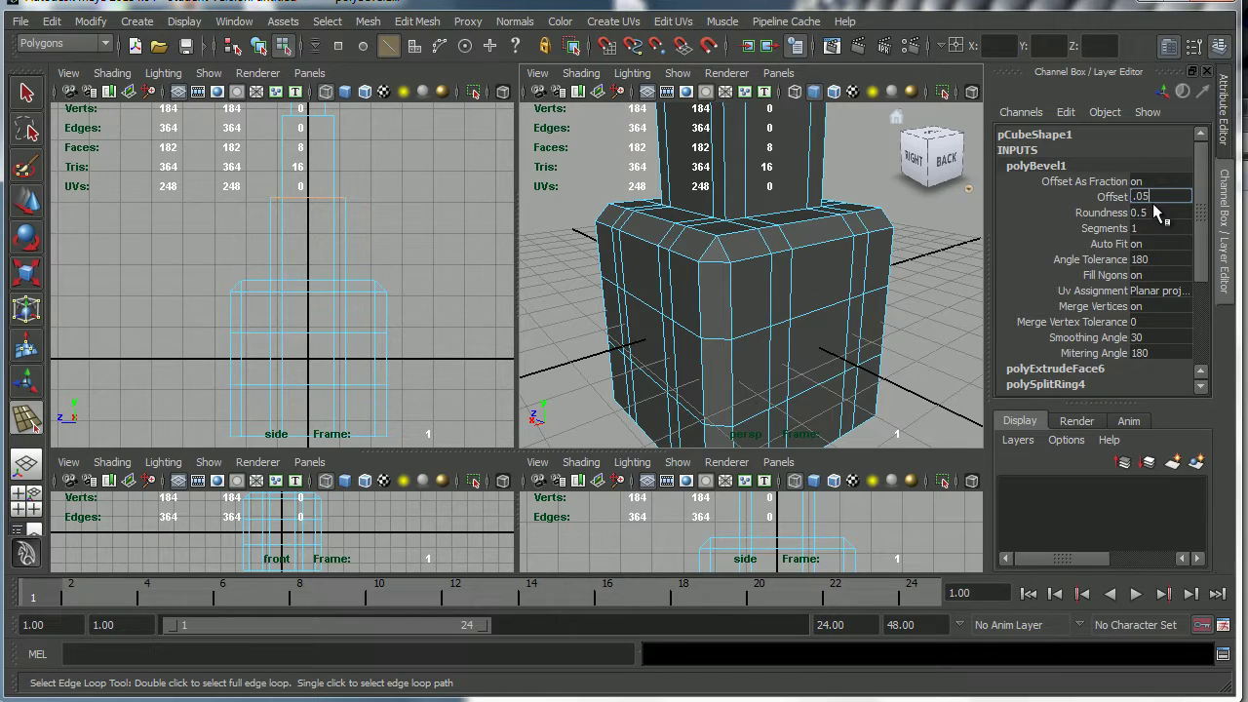
pyautogui.press('Return')
# - Examine the beveled base block and the whole stepped tower from several sides, near and far
pyautogui.keyDown('alt'); pyautogui.moveTo(764, 325); pyautogui.dragTo(816, 298); pyautogui.keyUp('alt')
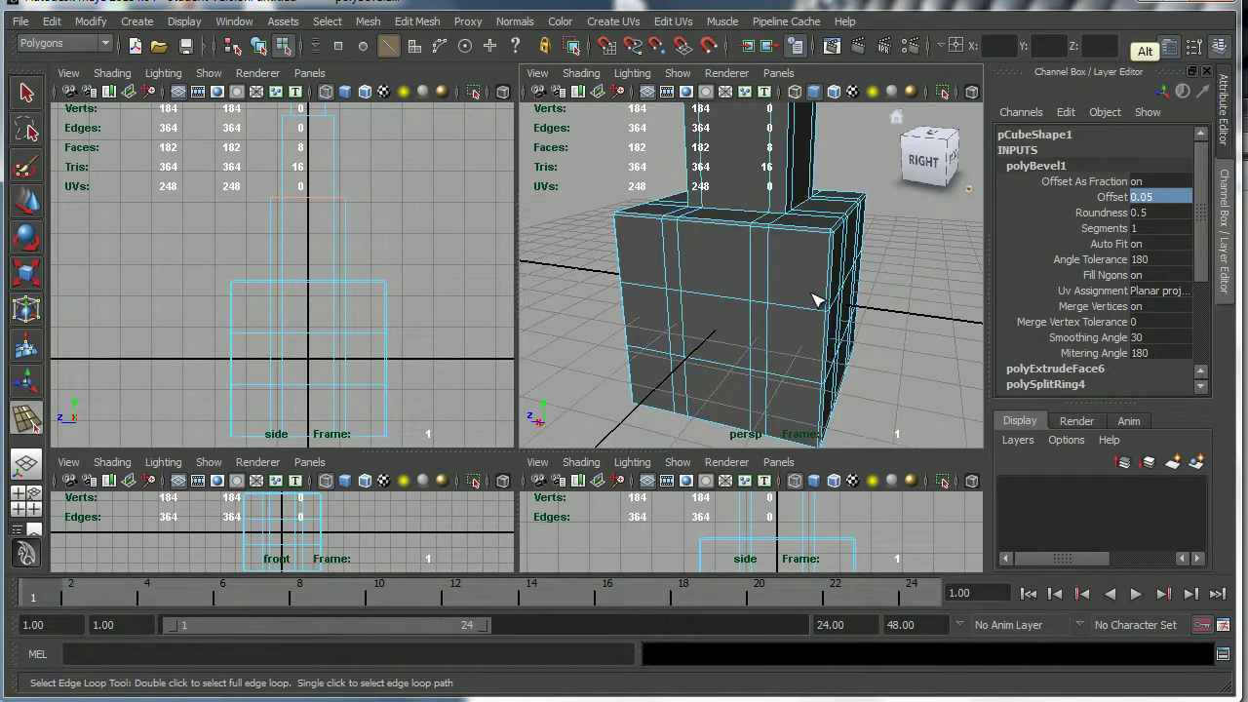
pyautogui.keyDown('alt'); pyautogui.moveTo(816, 298); pyautogui.dragTo(752, 323, button='right'); pyautogui.keyUp('alt')
pyautogui.keyDown('alt'); pyautogui.moveTo(752, 322); pyautogui.dragTo(766, 318); pyautogui.keyUp('alt')
pyautogui.keyDown('alt'); pyautogui.moveTo(788, 292); pyautogui.dragTo(805, 357, button='middle'); pyautogui.keyUp('alt')
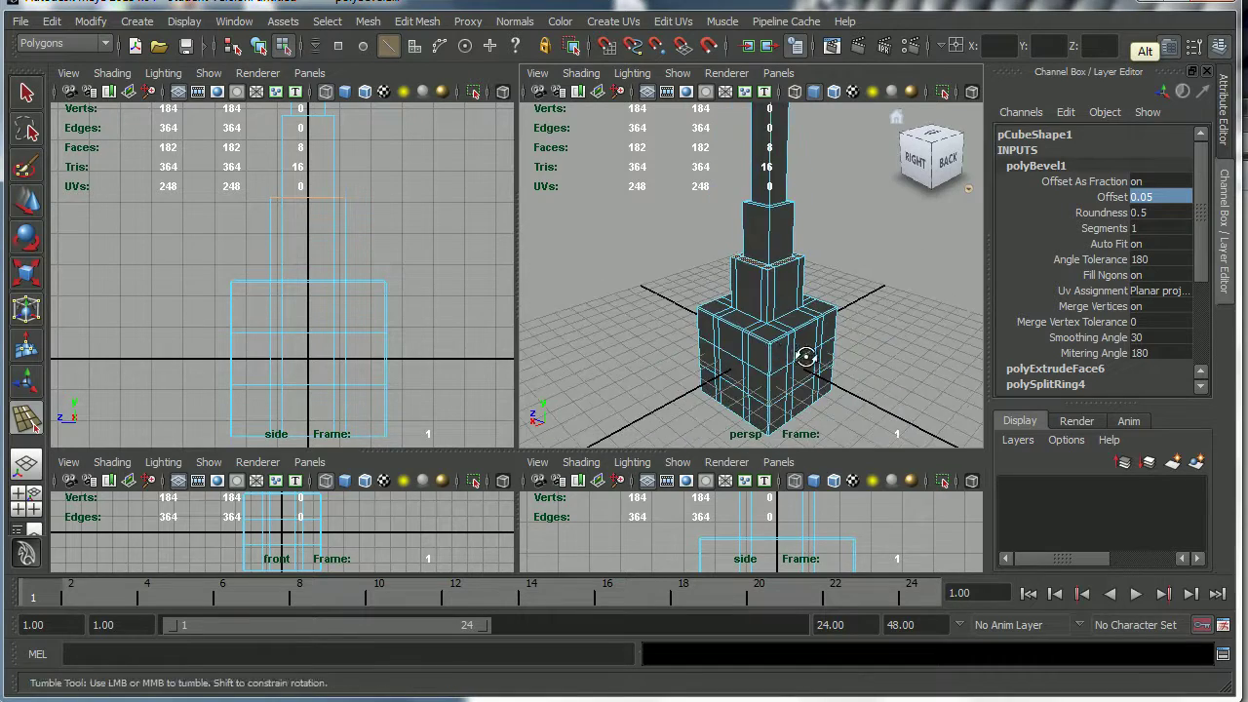
pyautogui.keyDown('alt'); pyautogui.moveTo(806, 357); pyautogui.dragTo(773, 347); pyautogui.keyUp('alt')
pyautogui.keyDown('alt'); pyautogui.moveTo(780, 345); pyautogui.dragTo(752, 345, button='right'); pyautogui.keyUp('alt')
pyautogui.keyDown('alt'); pyautogui.moveTo(786, 346); pyautogui.dragTo(766, 371); pyautogui.keyUp('alt')
pyautogui.keyDown('alt'); pyautogui.moveTo(766, 371); pyautogui.dragTo(804, 374, button='right'); pyautogui.keyUp('alt')
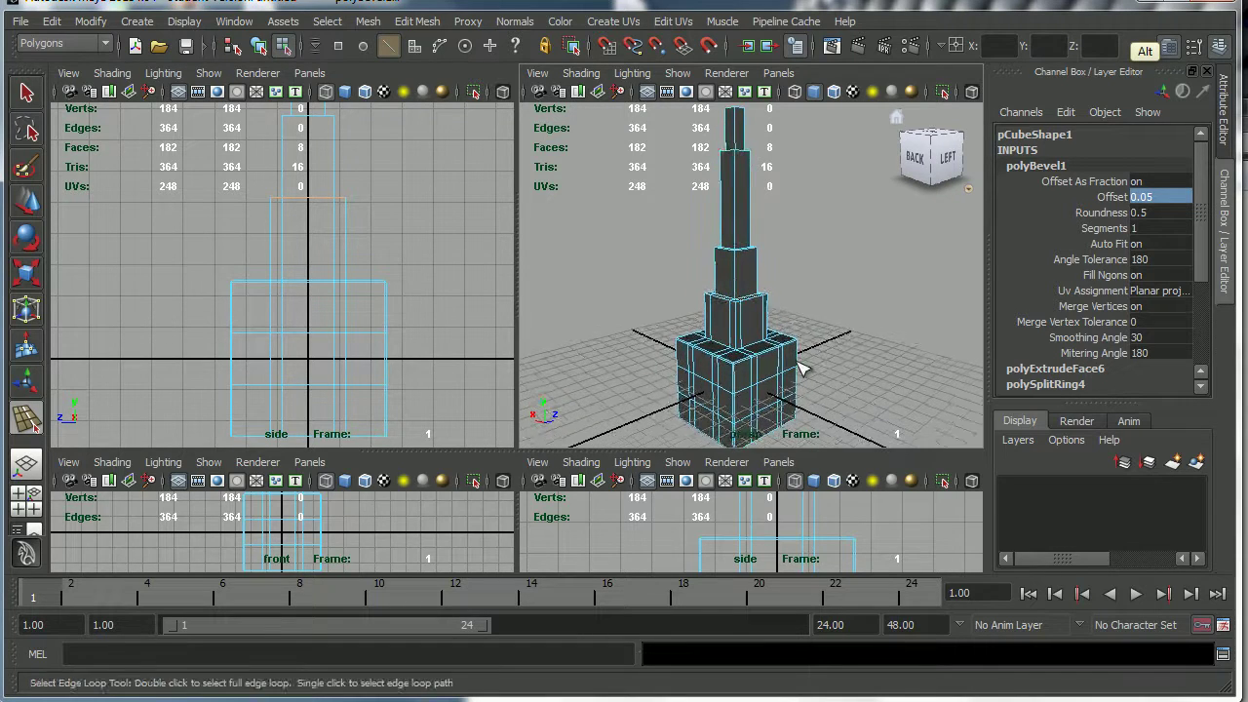
pyautogui.keyDown('alt'); pyautogui.moveTo(804, 375); pyautogui.dragTo(766, 370); pyautogui.keyUp('alt')
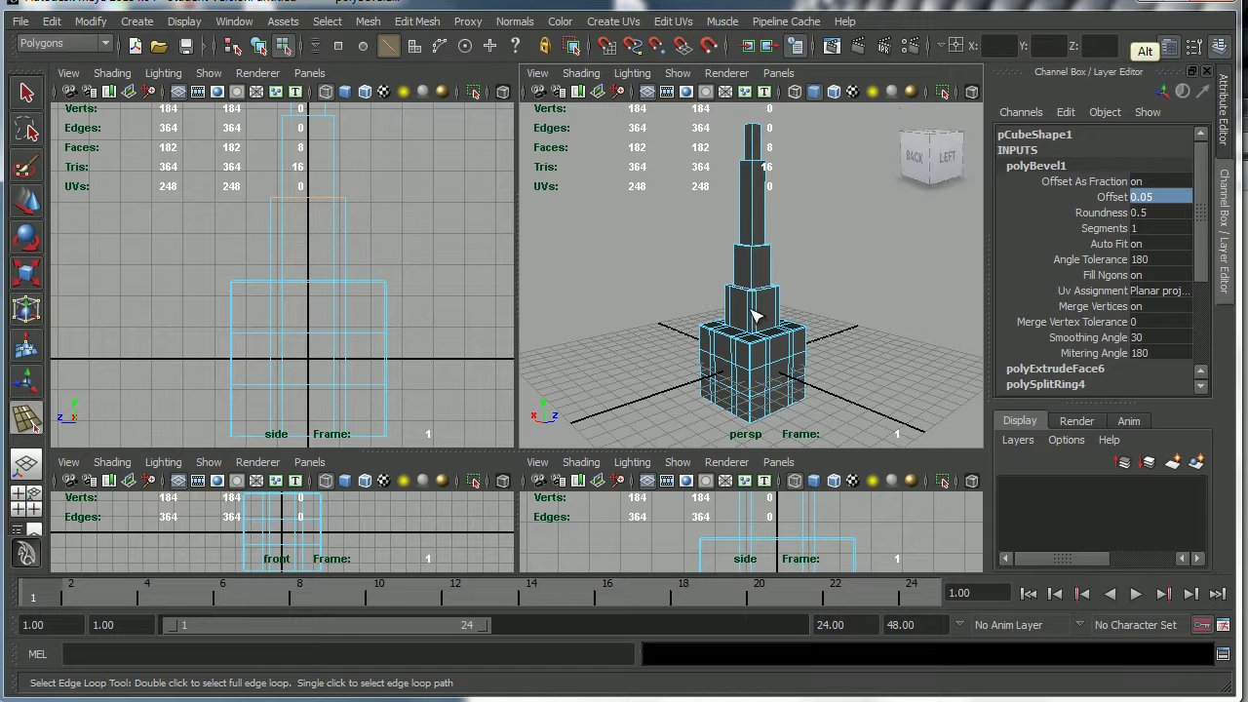
pyautogui.keyDown('alt'); pyautogui.moveTo(755, 317); pyautogui.dragTo(778, 332, button='right'); pyautogui.keyUp('alt')
pyautogui.keyDown('alt'); pyautogui.moveTo(777, 331); pyautogui.dragTo(775, 329, button='middle'); pyautogui.keyUp('alt')
pyautogui.keyDown('alt'); pyautogui.moveTo(775, 329); pyautogui.dragTo(718, 340, button='right'); pyautogui.keyUp('alt')
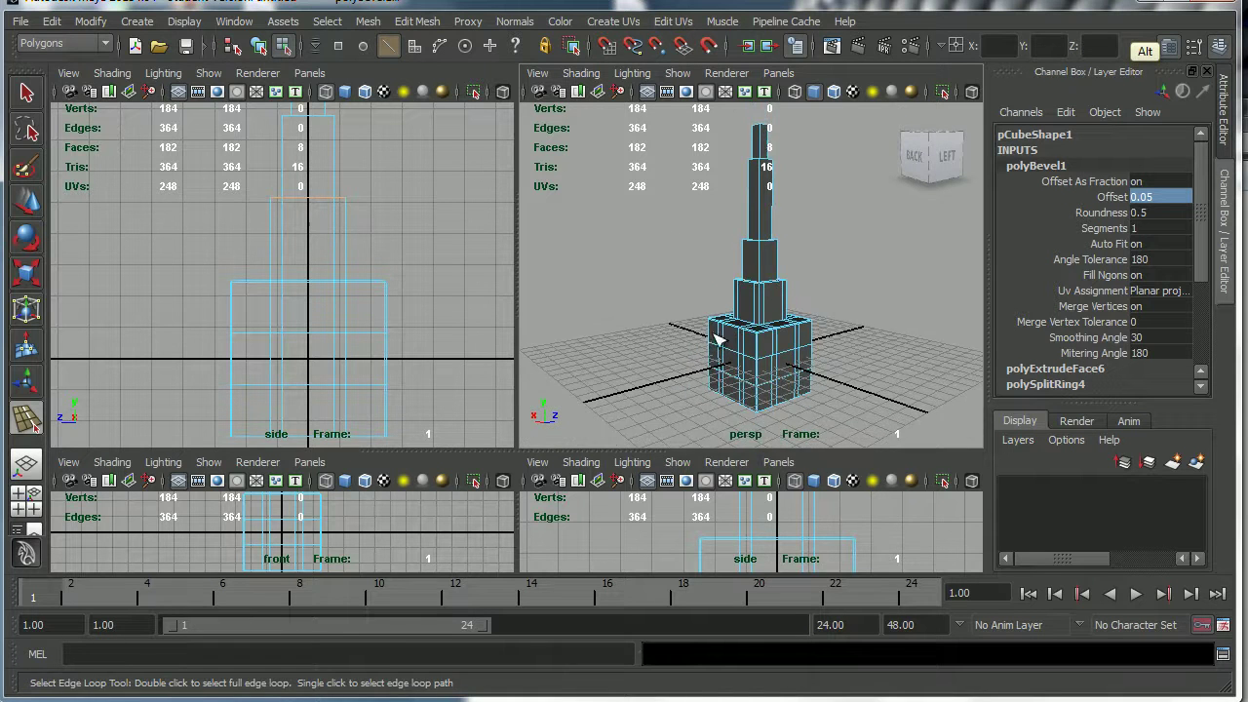